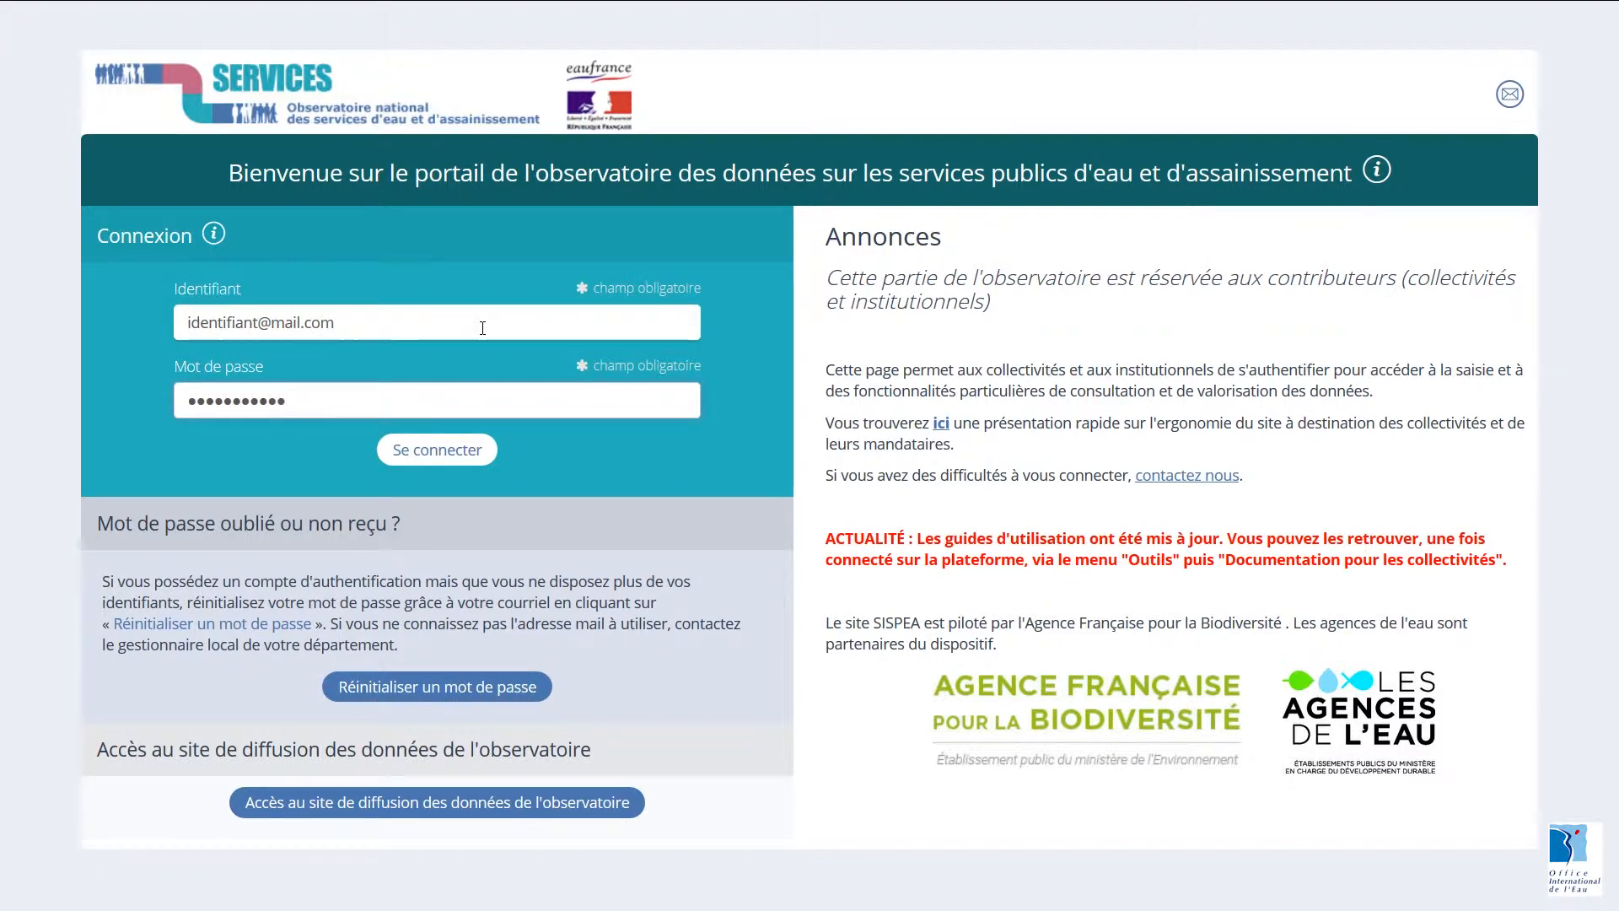
# Sign in to the contributor portal and open the 2017 eau potable data of Collectivité MOOC.
pyautogui.click(483, 462)
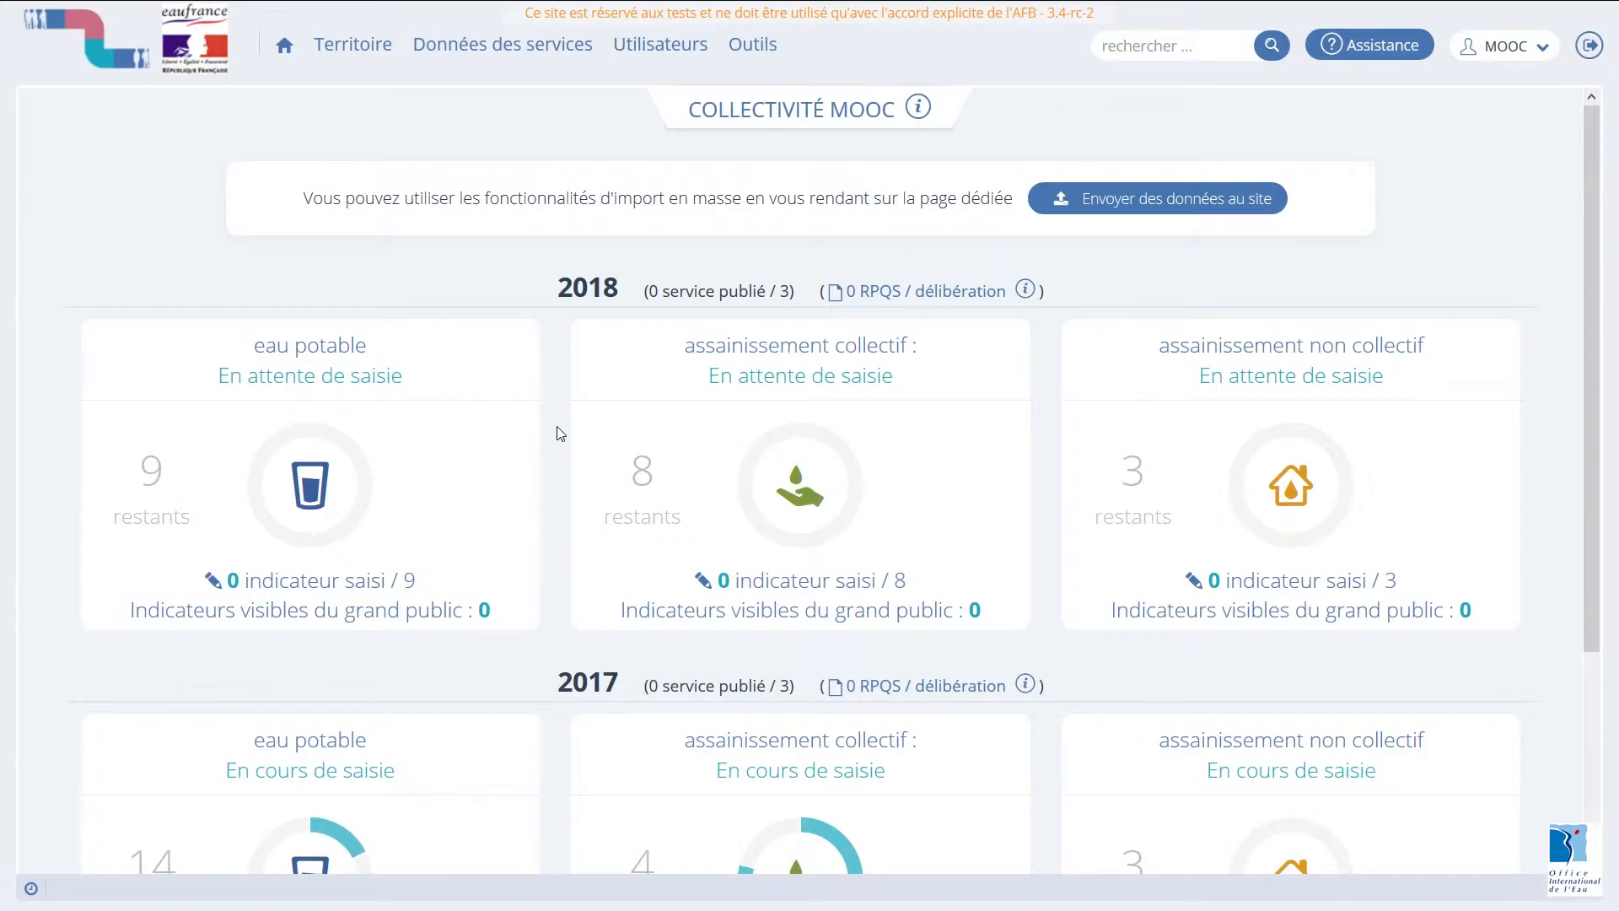
pyautogui.scroll(-4, 557, 434)
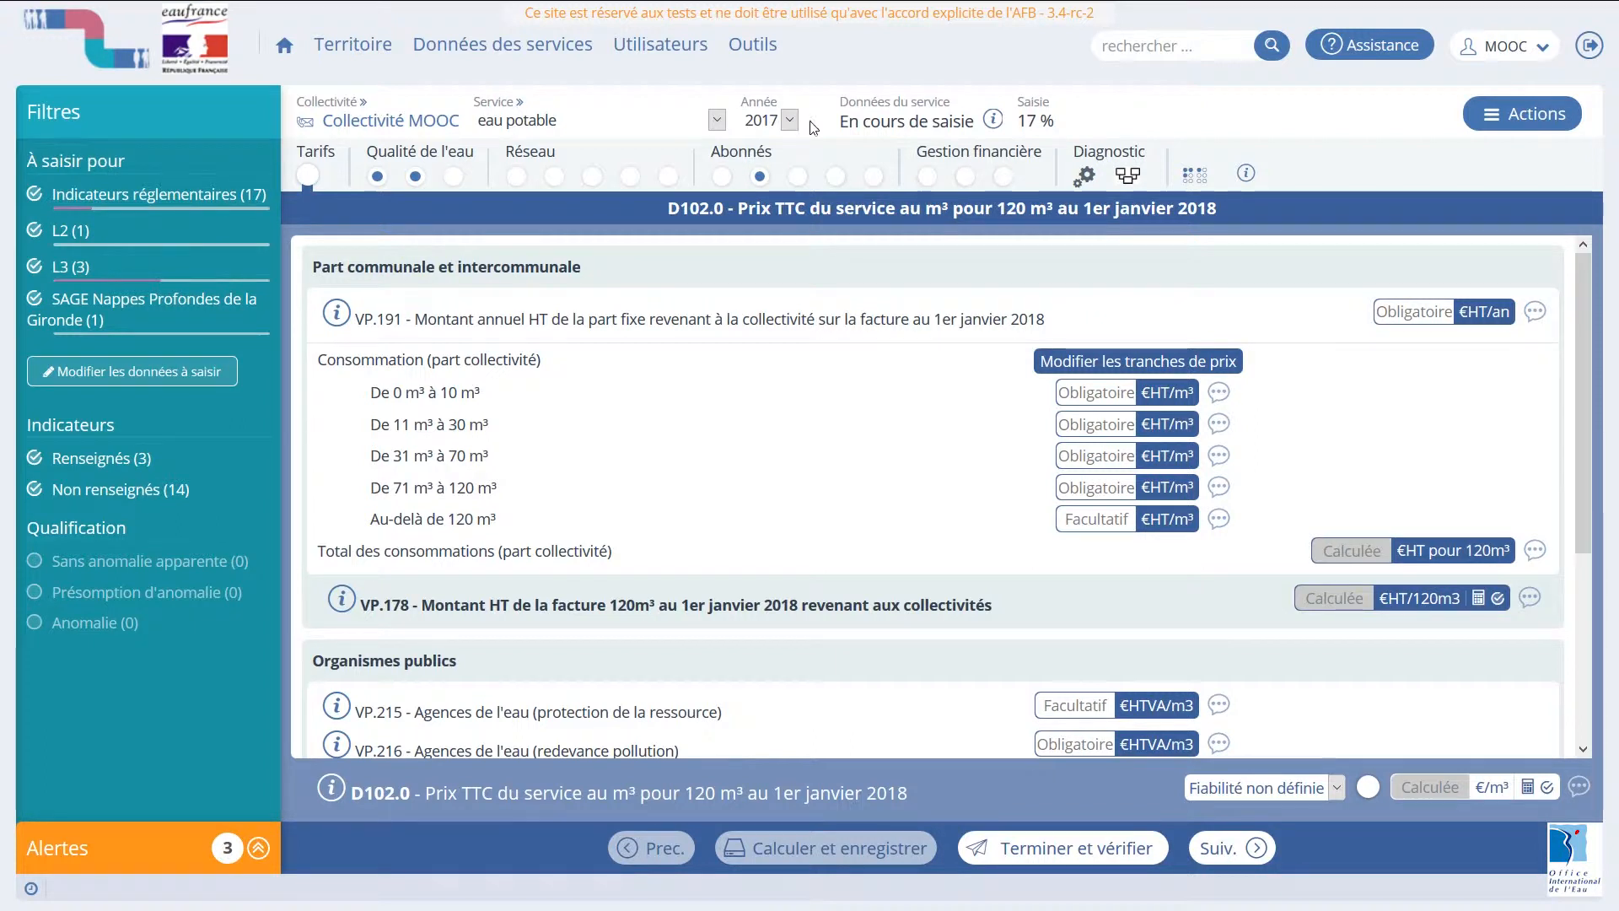
# Consult the complementary information on the 2017 eau potable service data and the actions available for it.
pyautogui.click(993, 124)
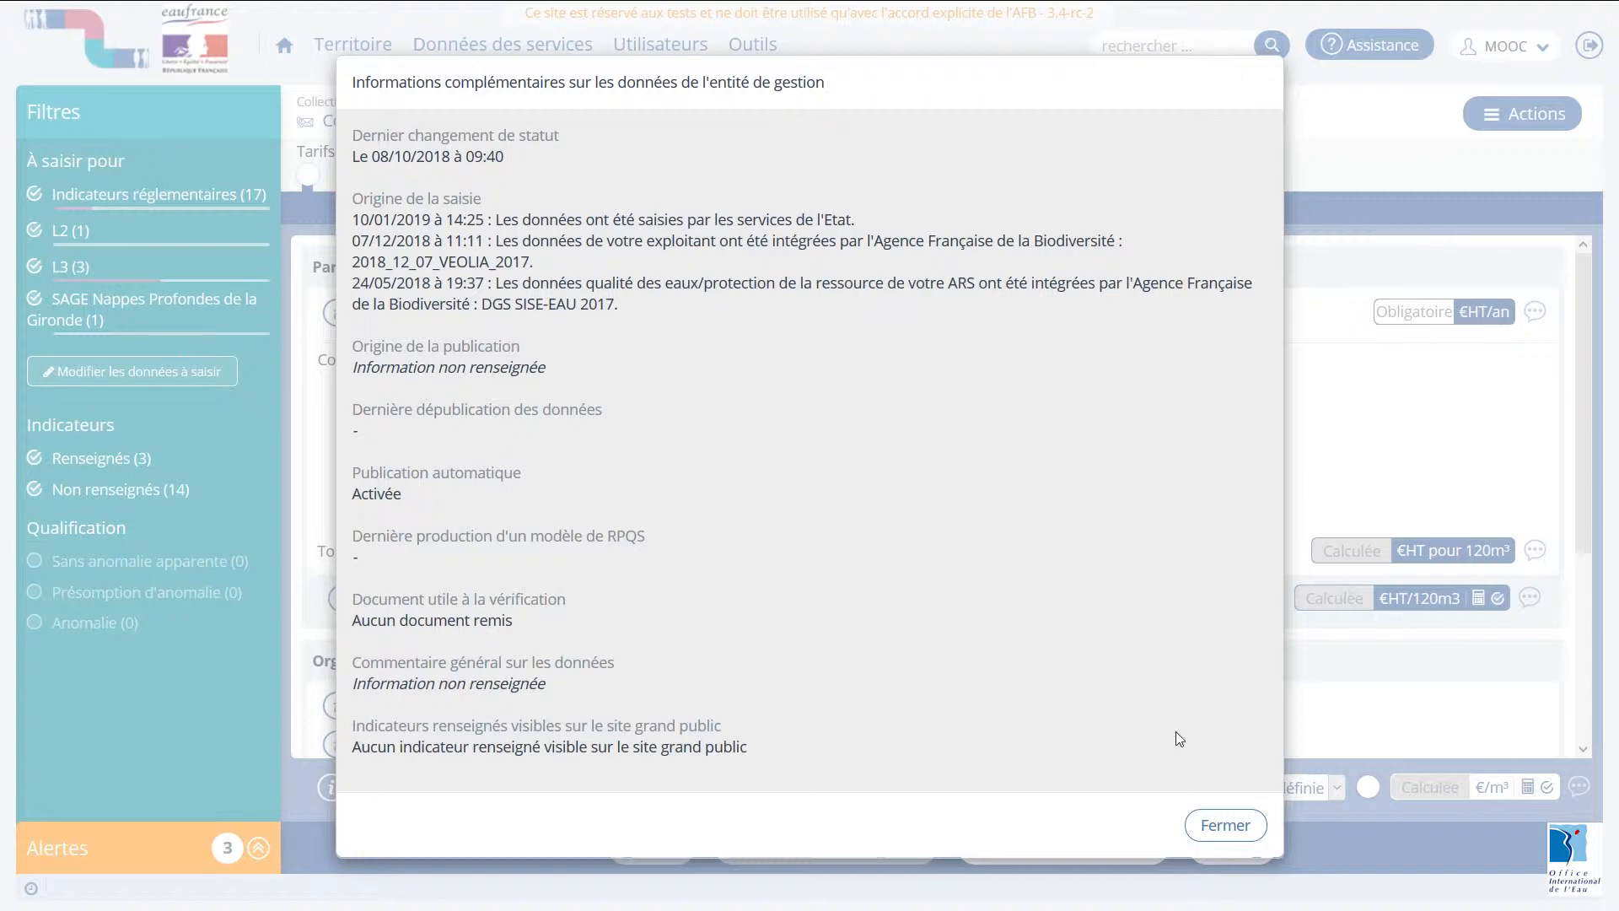
pyautogui.click(1220, 823)
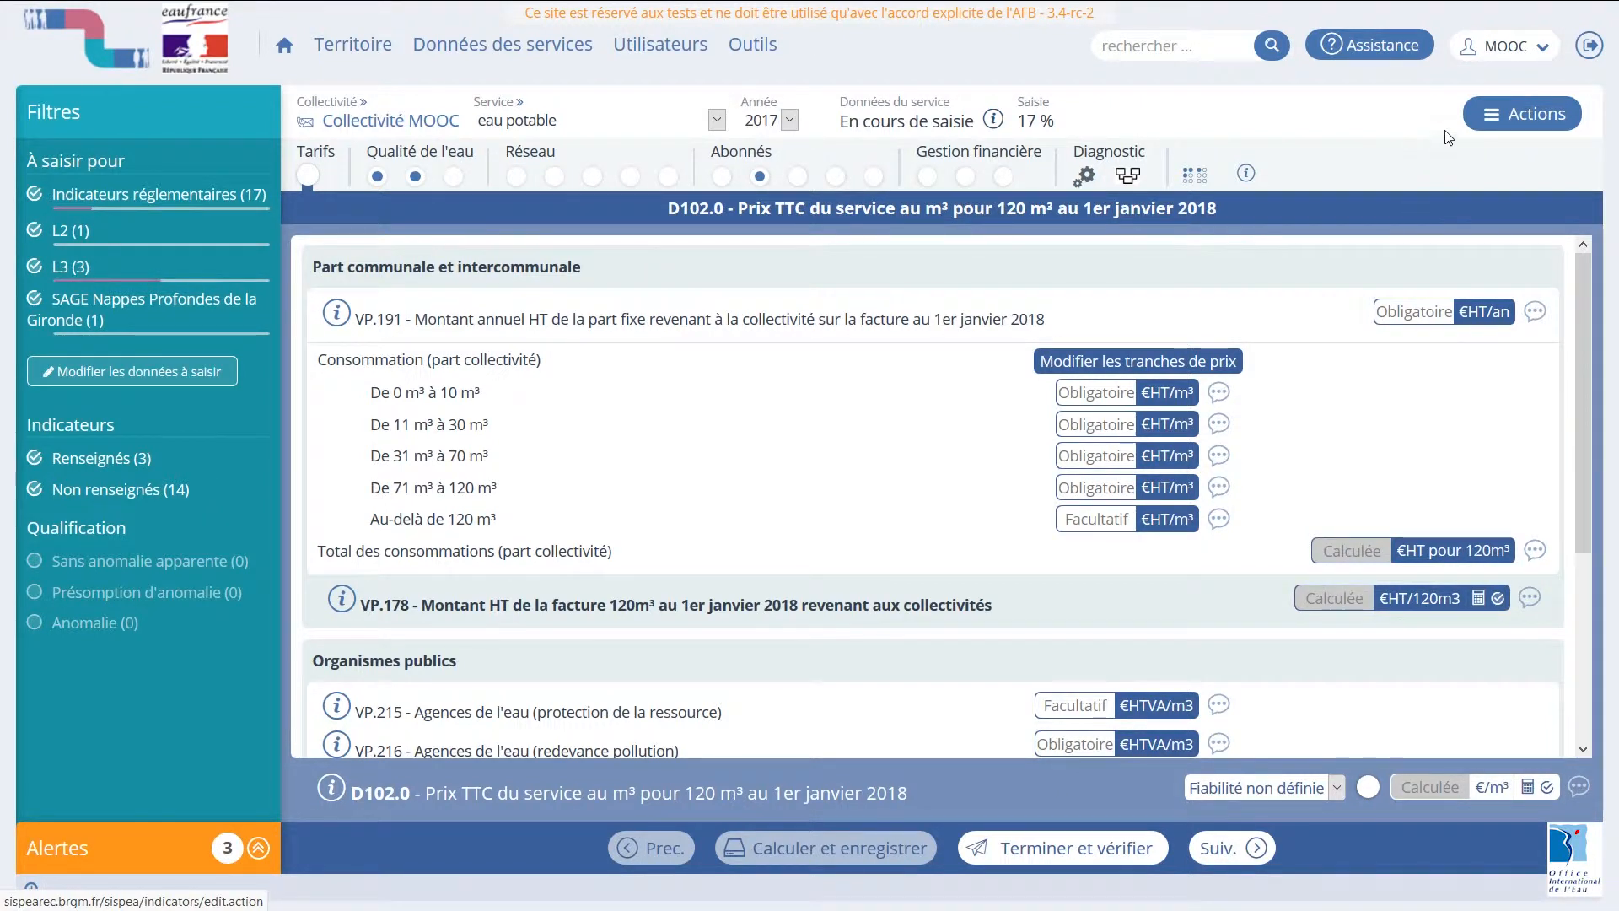
pyautogui.click(1490, 120)
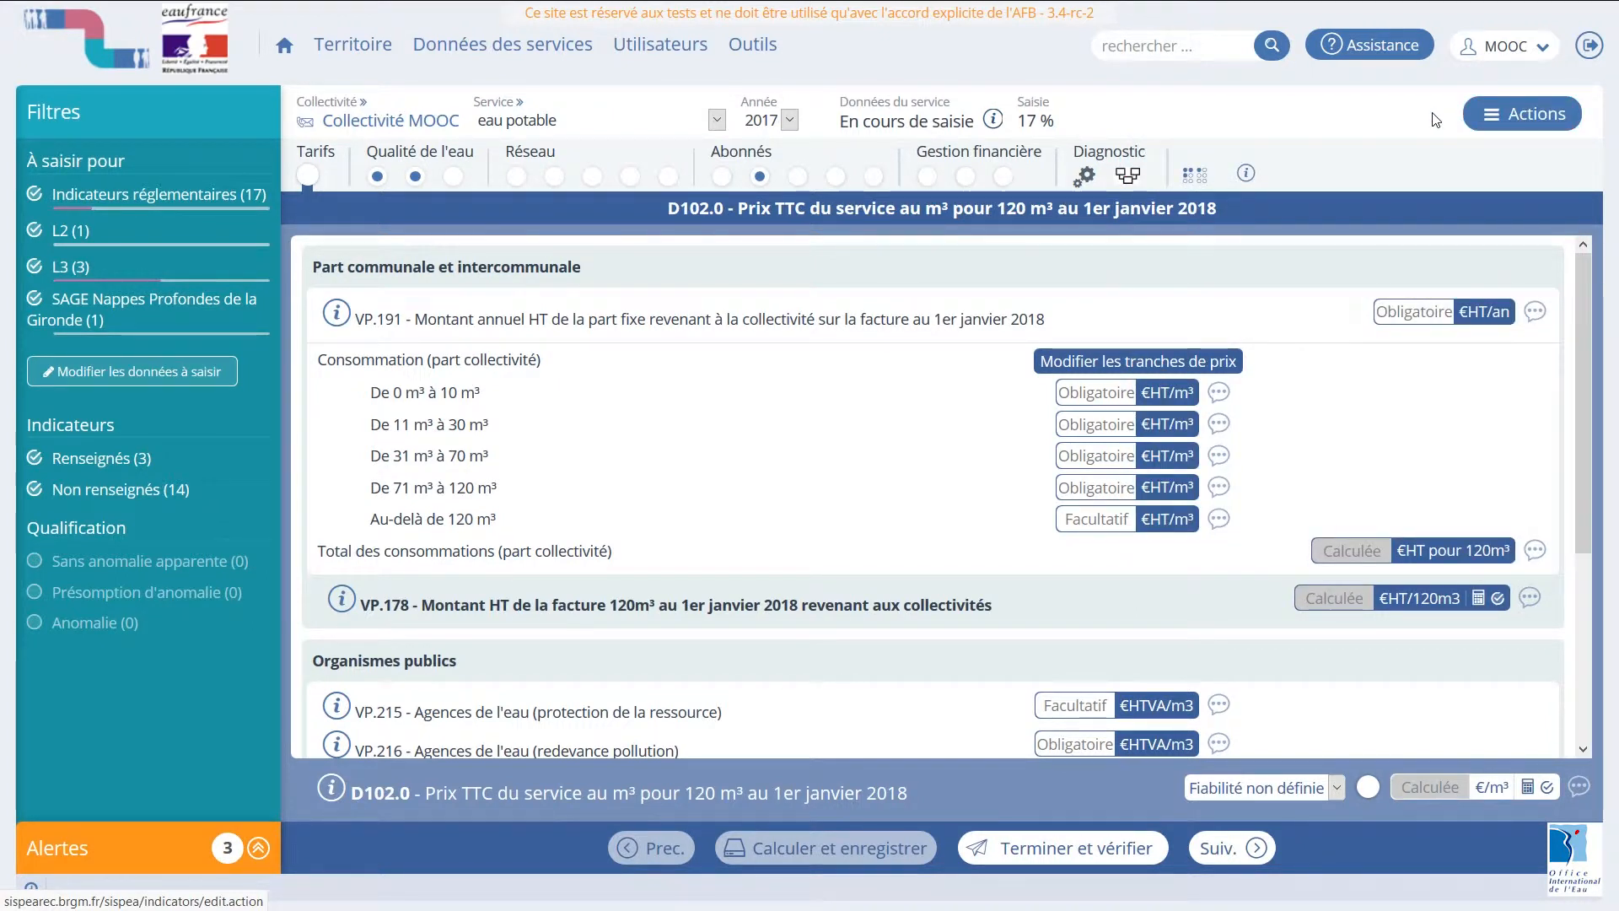
# View the water-quality indicator P101.1 and return to the pricing indicator D102.0.
pyautogui.click(377, 177)
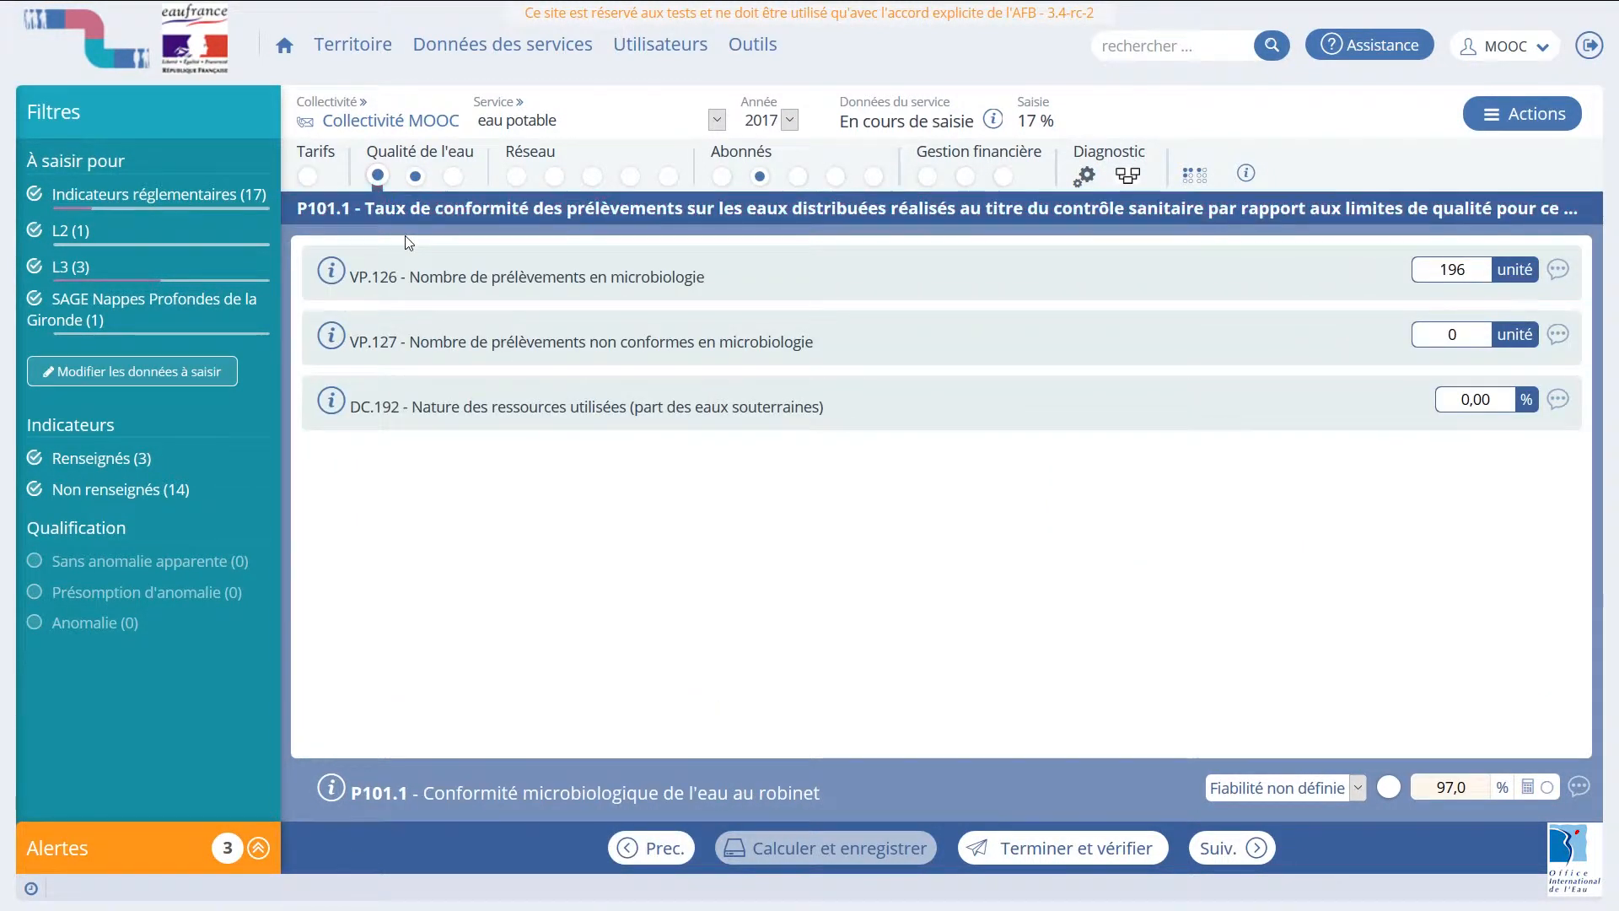
pyautogui.click(672, 858)
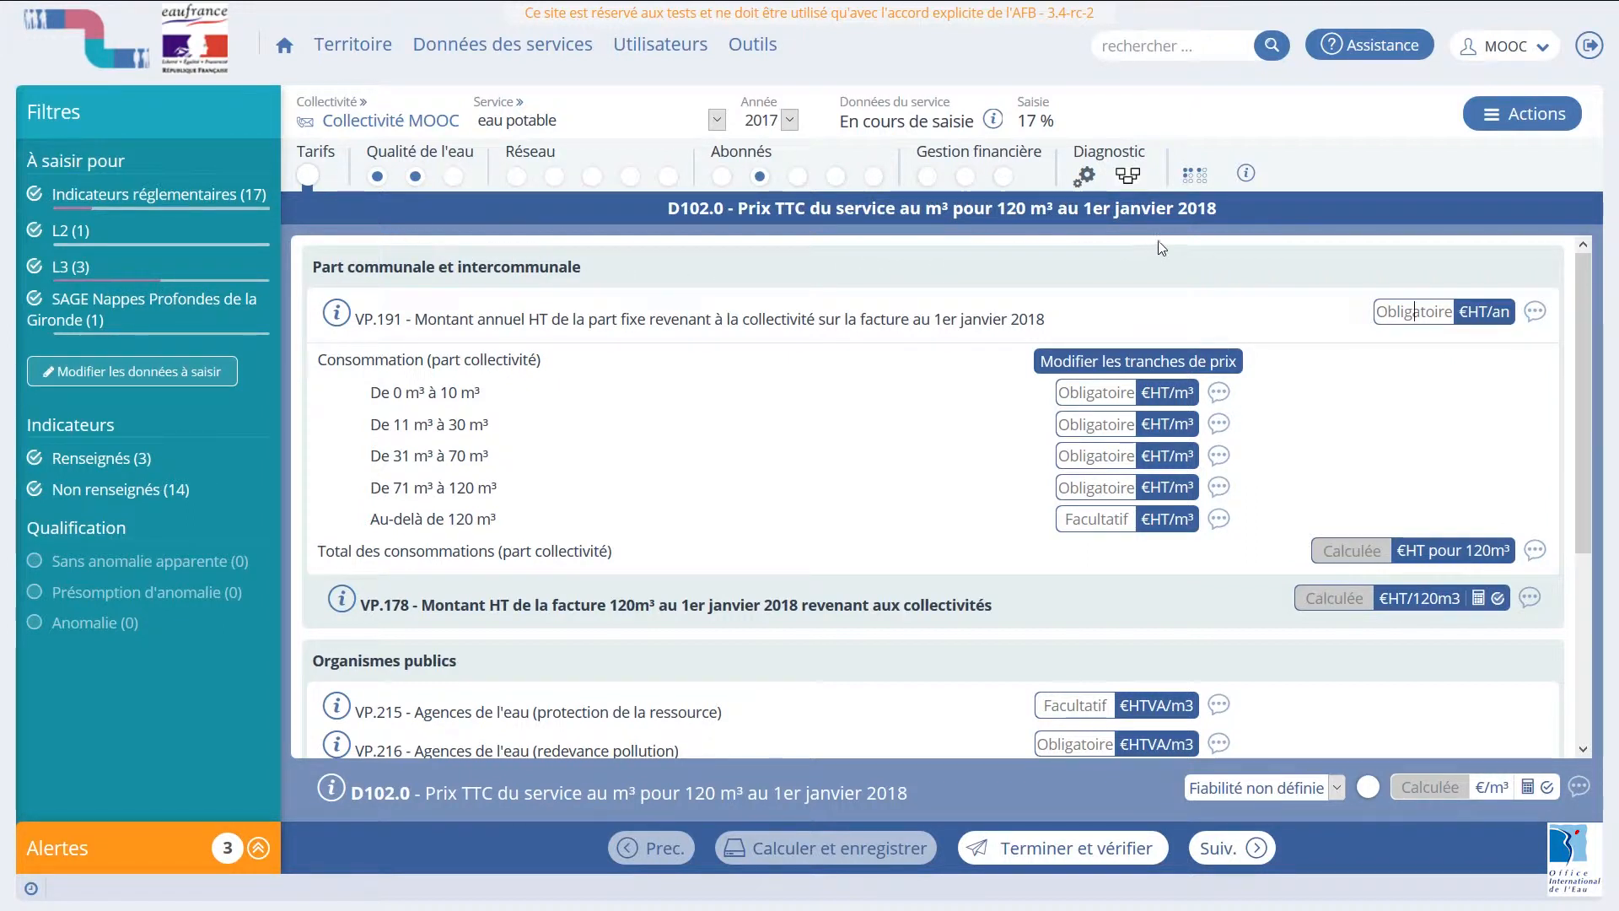
# Consult the indicator display legend and the volumes diagram, closing each one.
pyautogui.click(1192, 181)
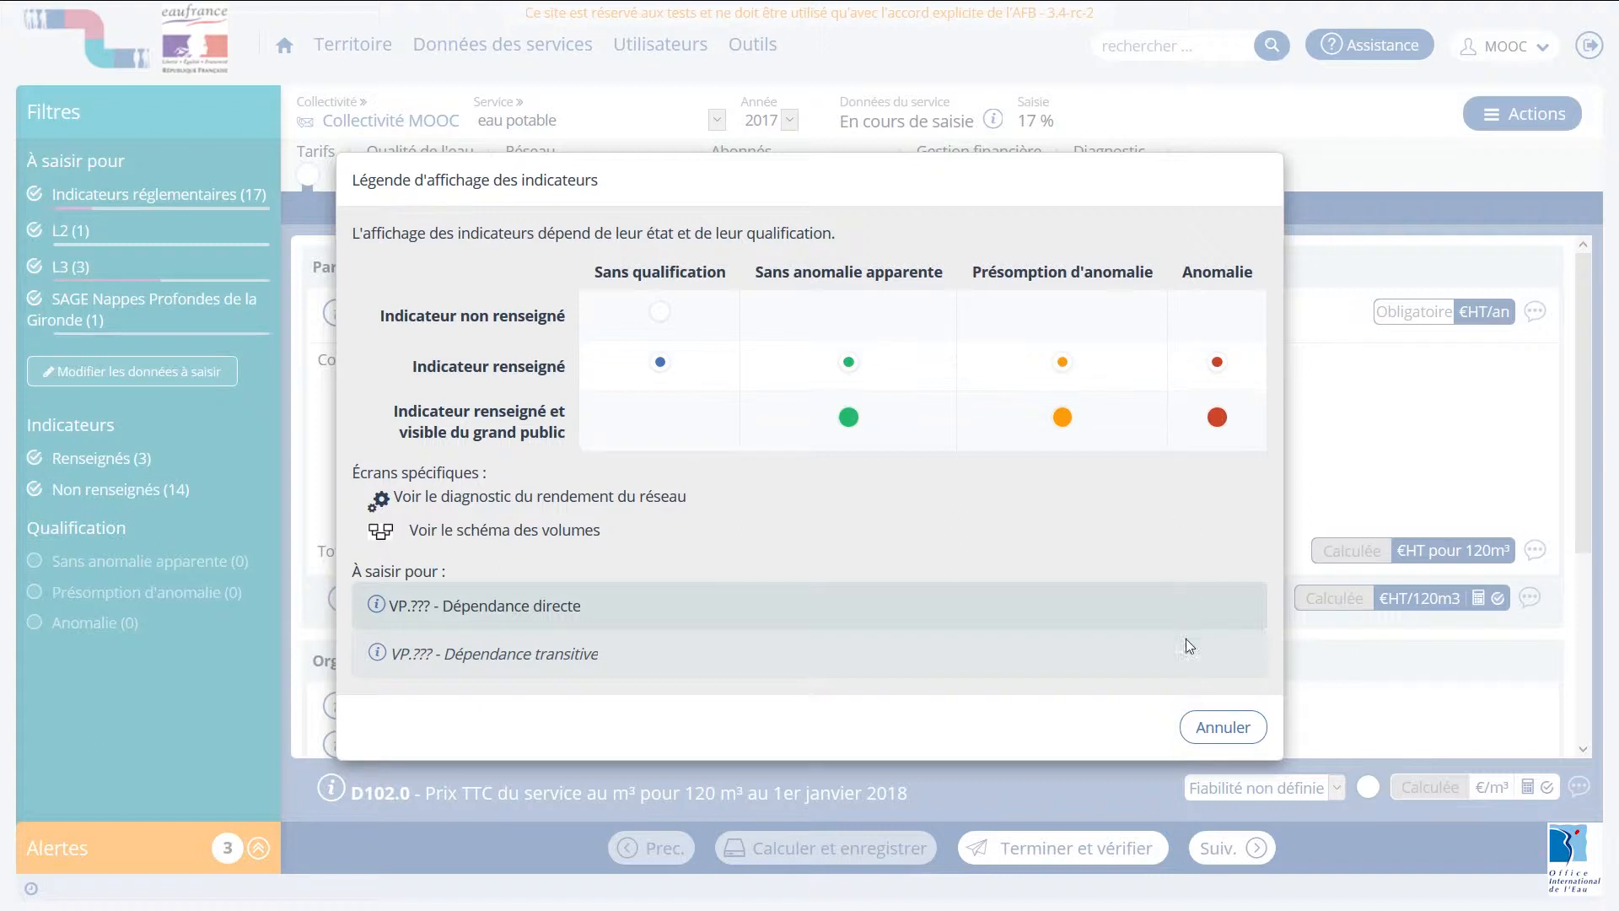
pyautogui.click(1214, 730)
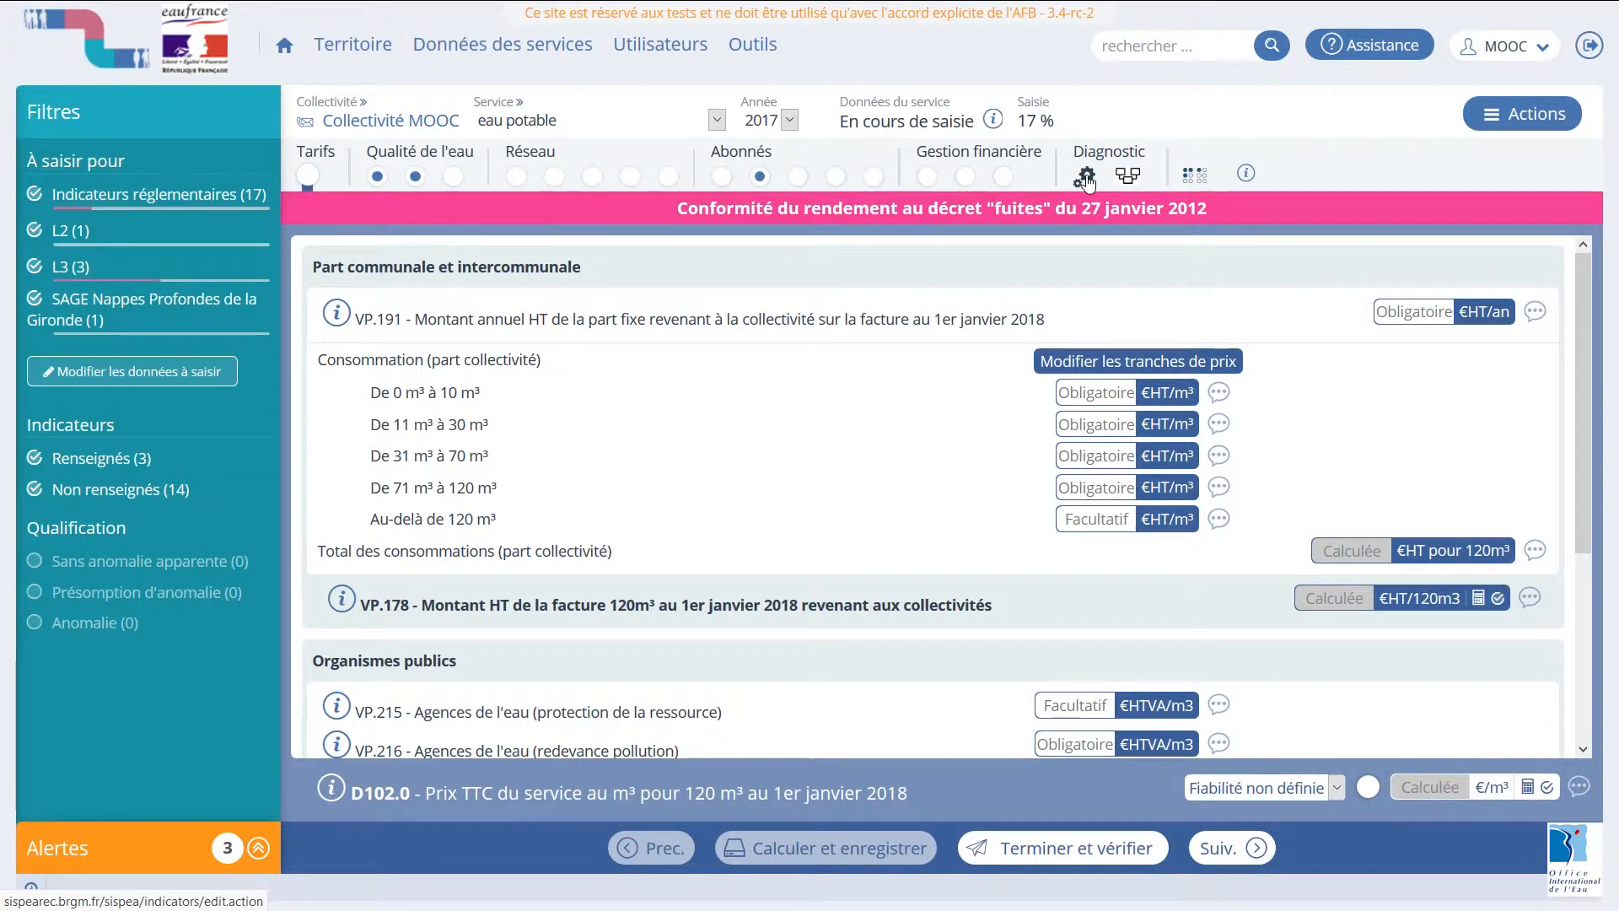
pyautogui.click(1128, 176)
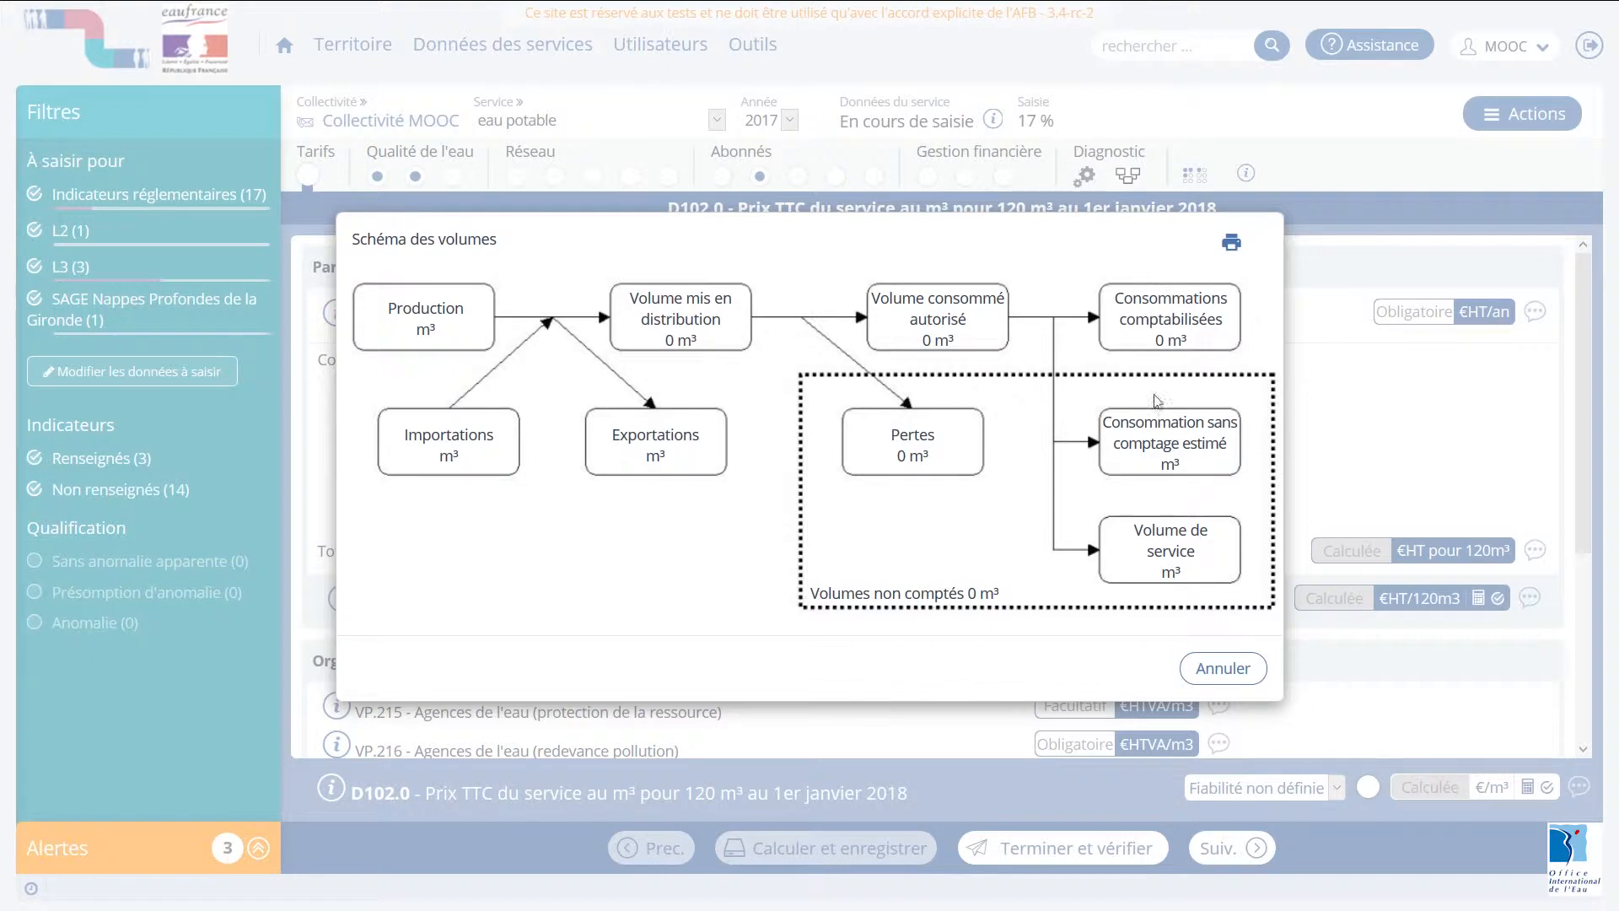
pyautogui.click(1209, 663)
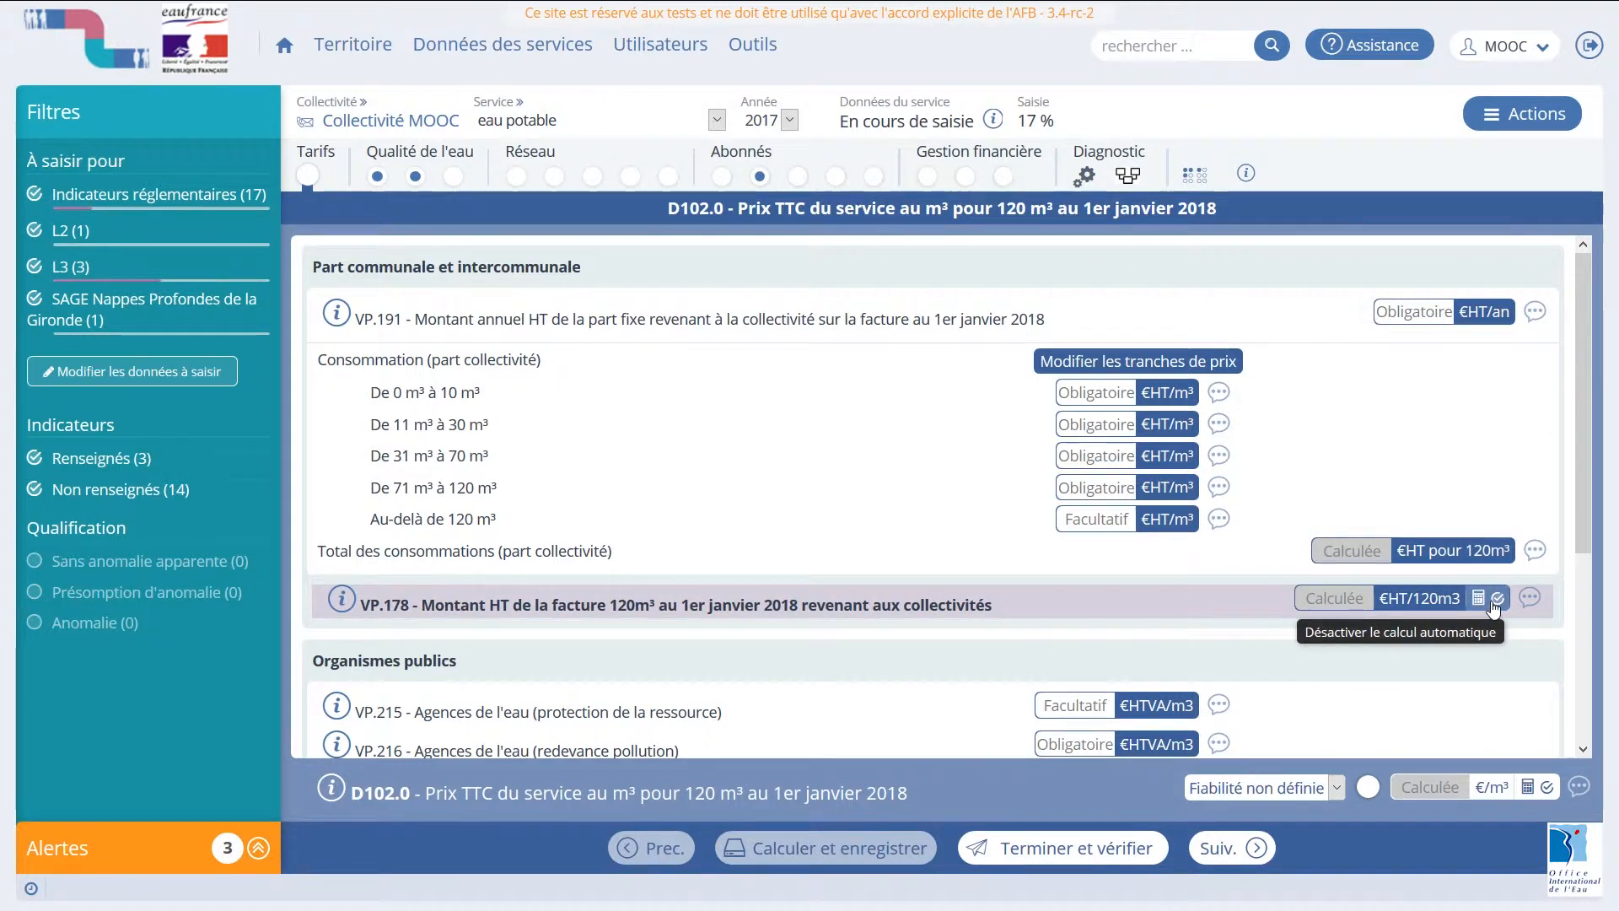
# Turn off the automatic calculation of VP.178 and consult the definition sheet of VP.191.
pyautogui.click(1494, 603)
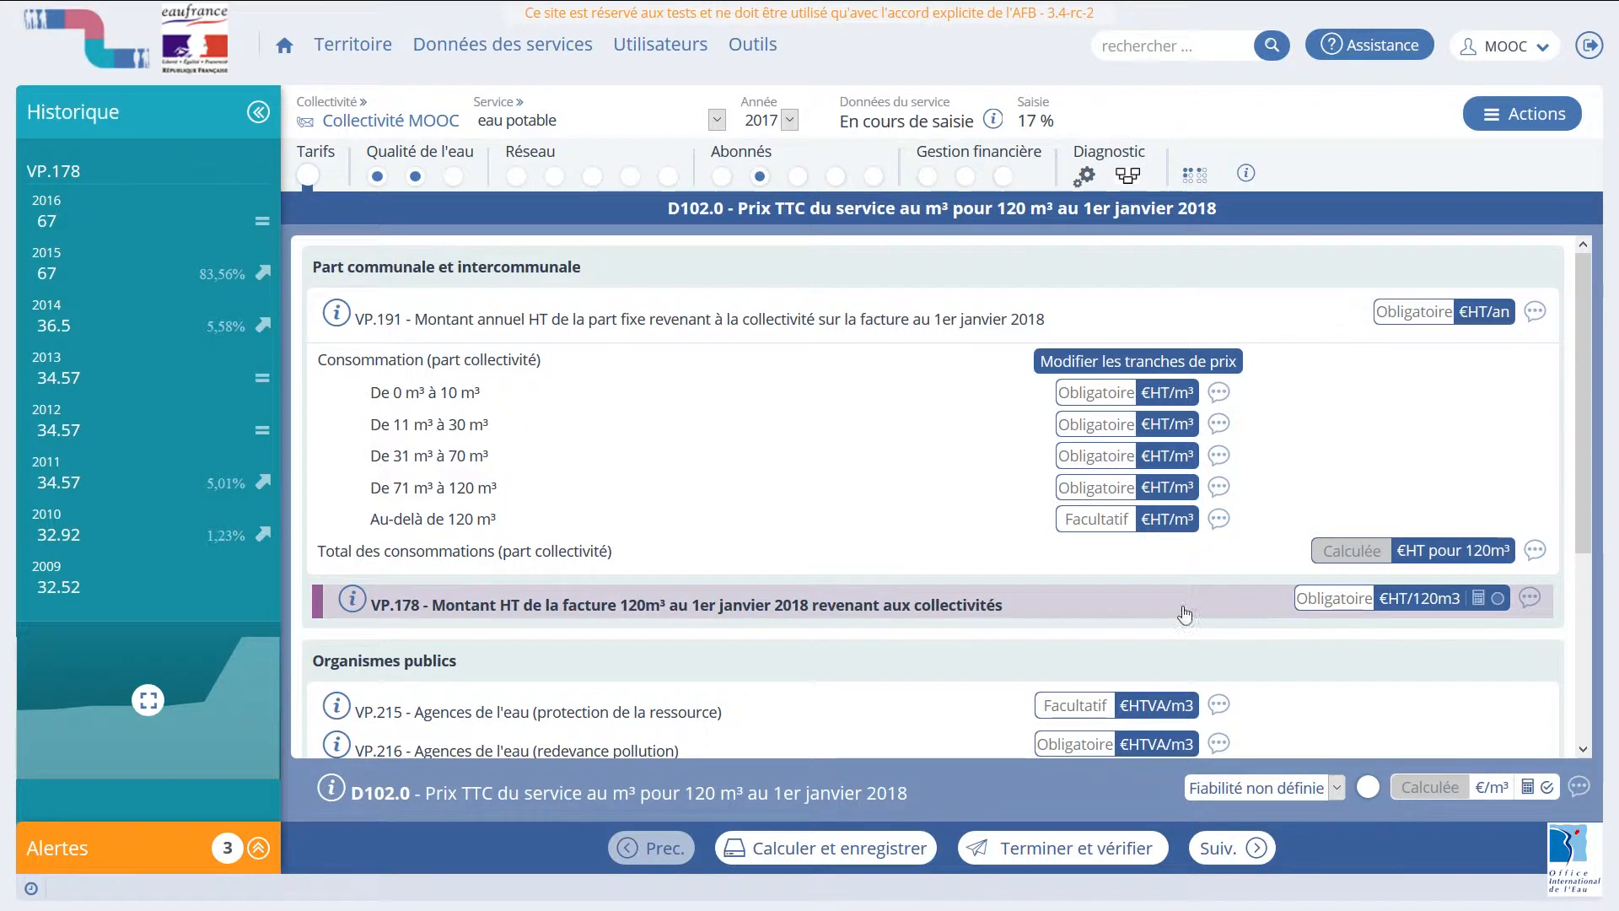
pyautogui.click(339, 316)
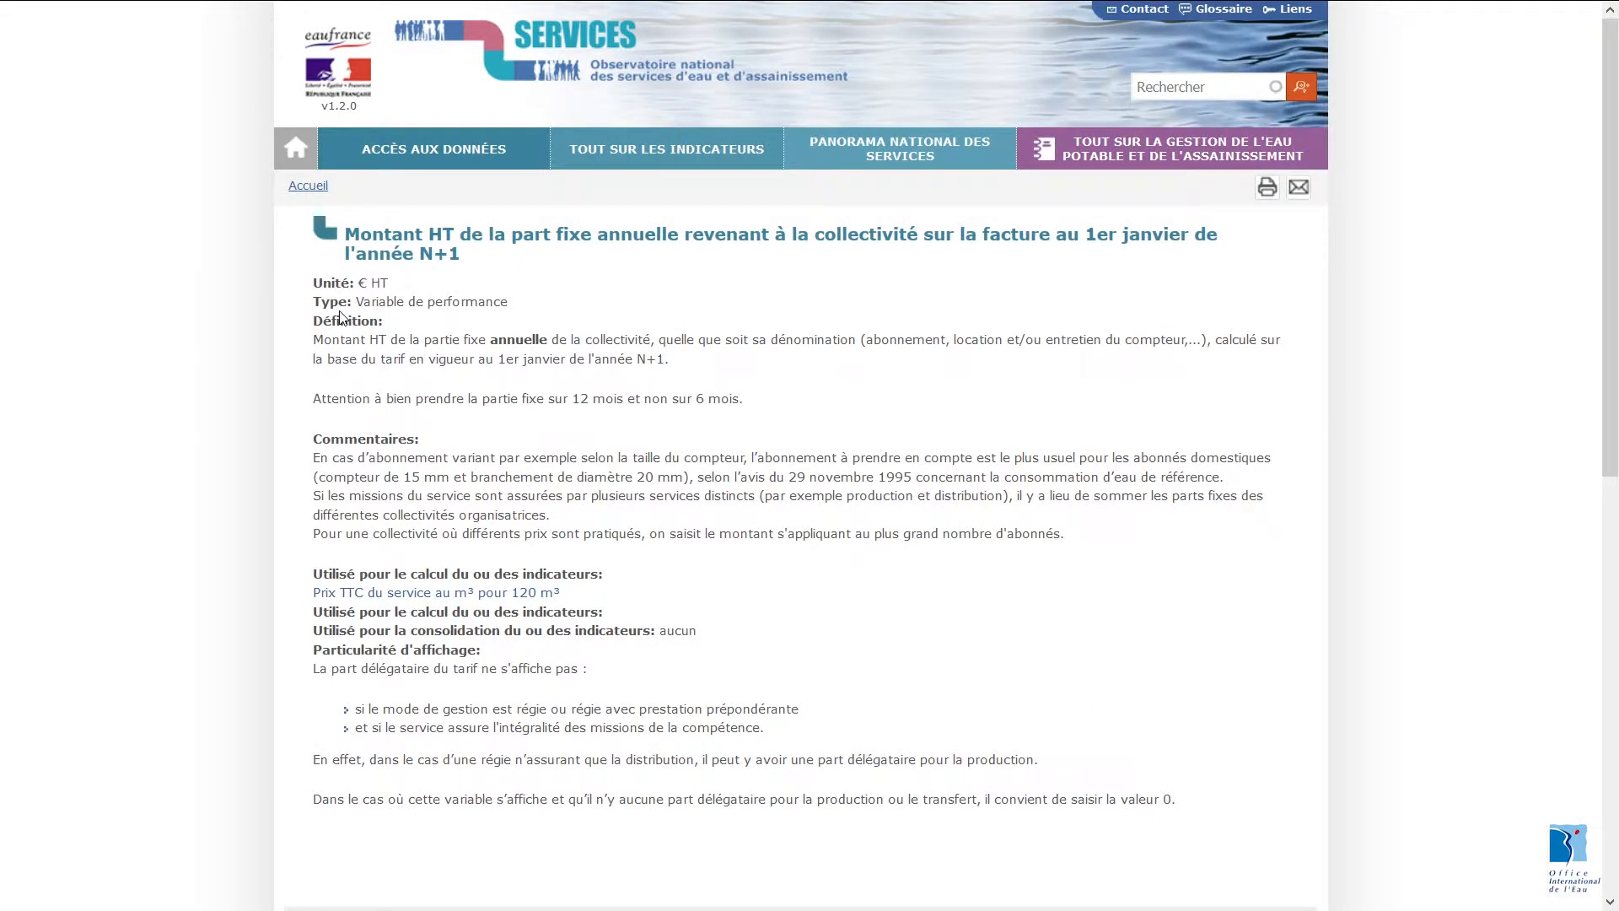
pyautogui.hotkey('ctrl', 'w')
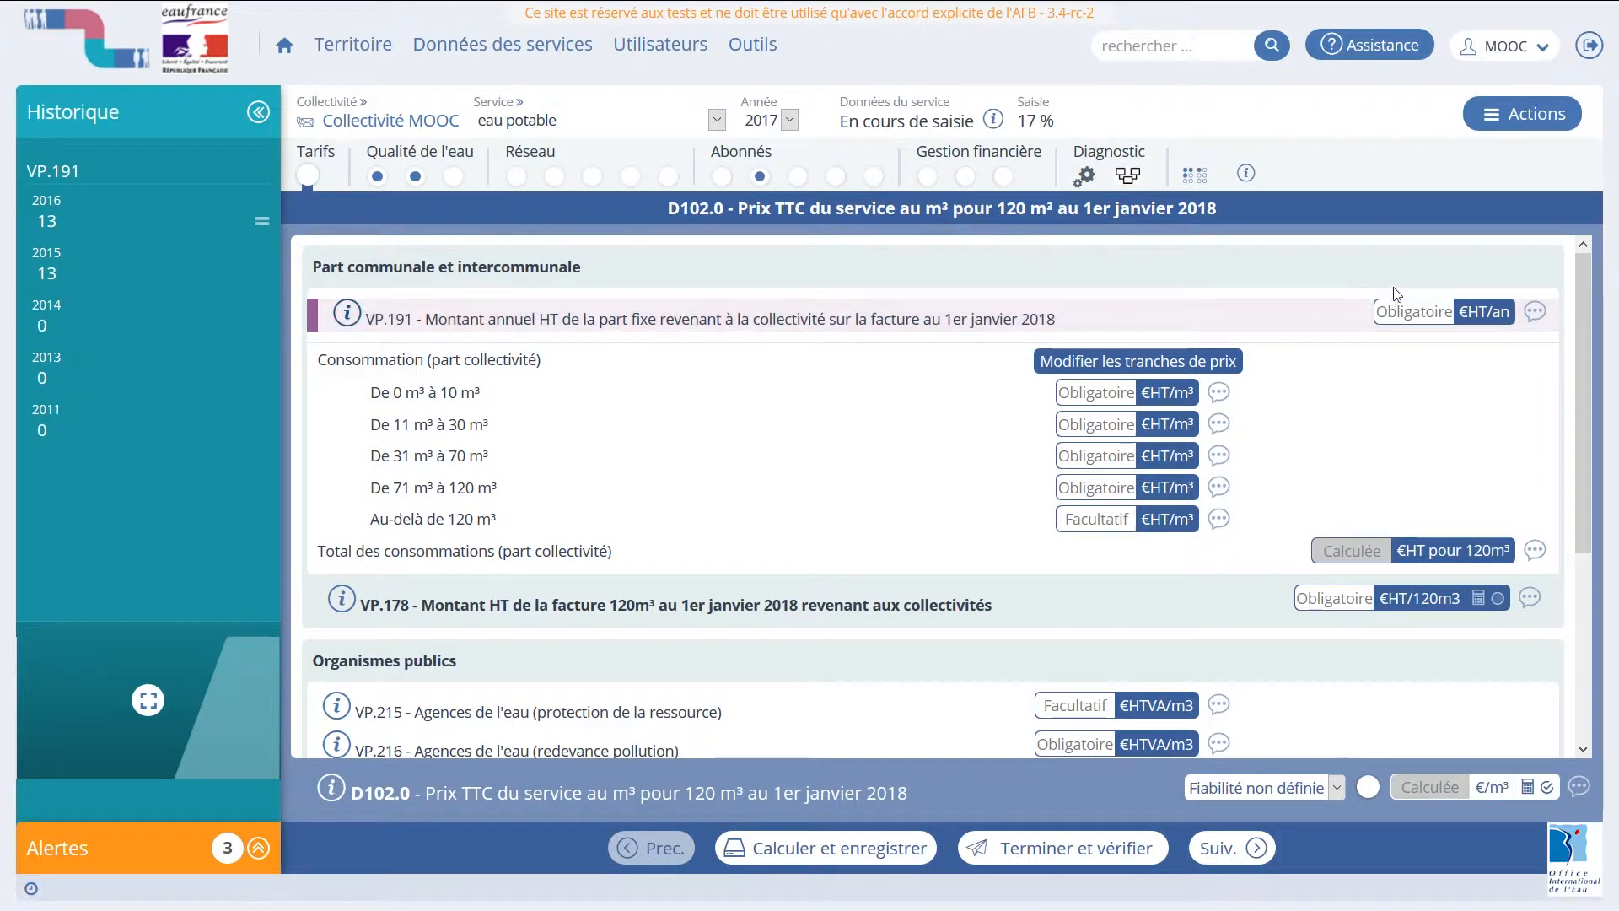
# Try to add the input comment "Commentaire visible par le public." to variable VP.191.
pyautogui.click(1535, 313)
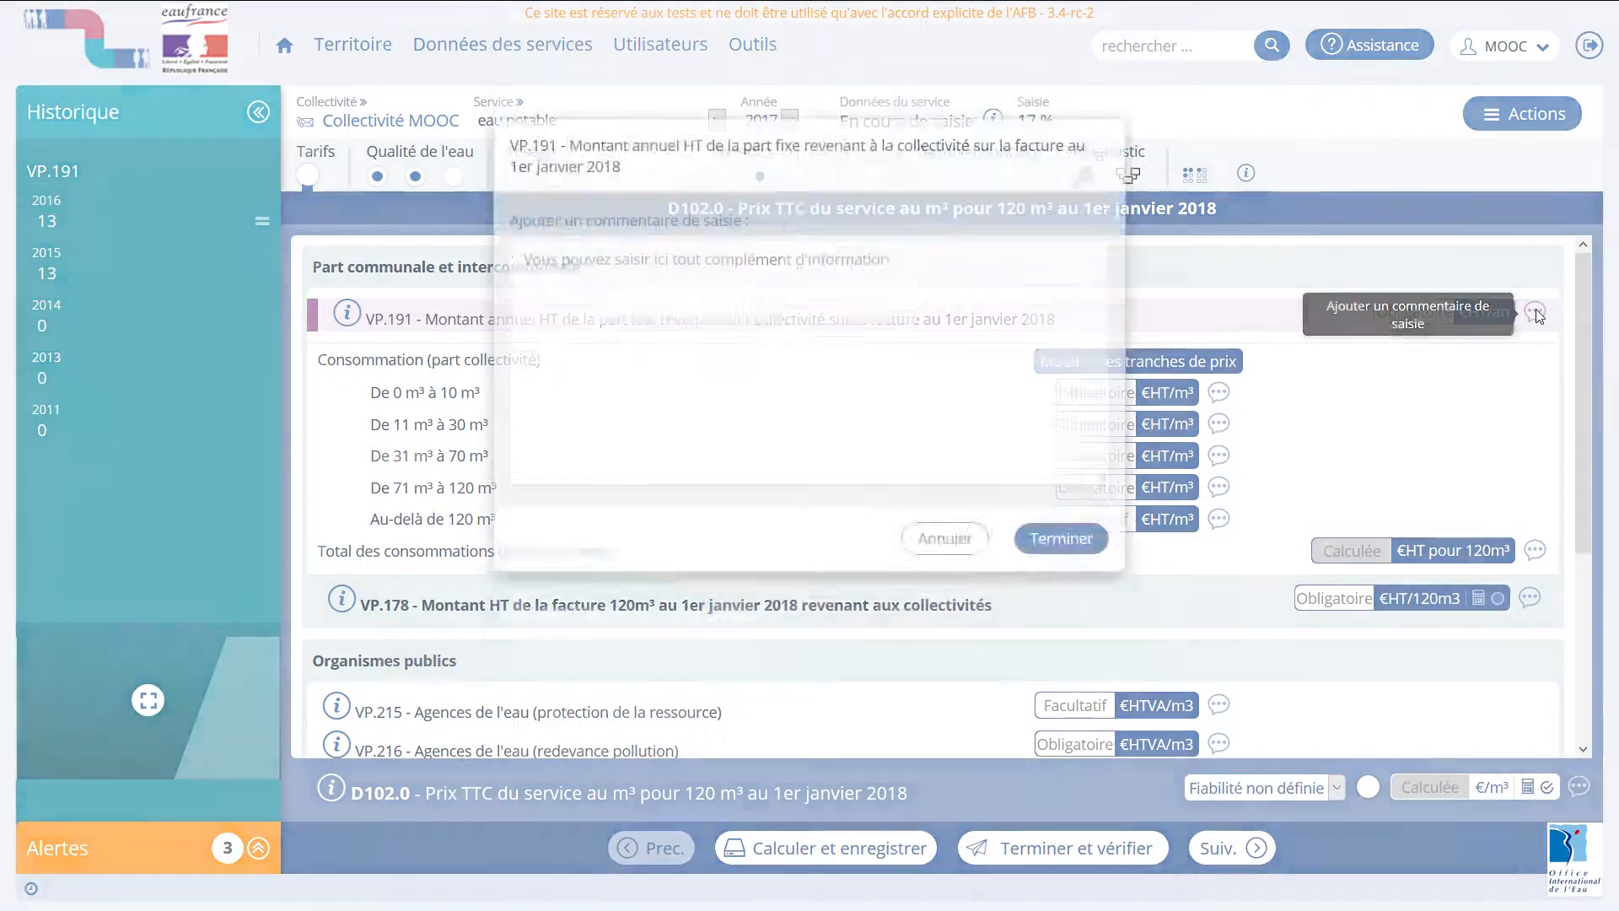
pyautogui.click(756, 373)
pyautogui.write('Commentaire visible par le public.')
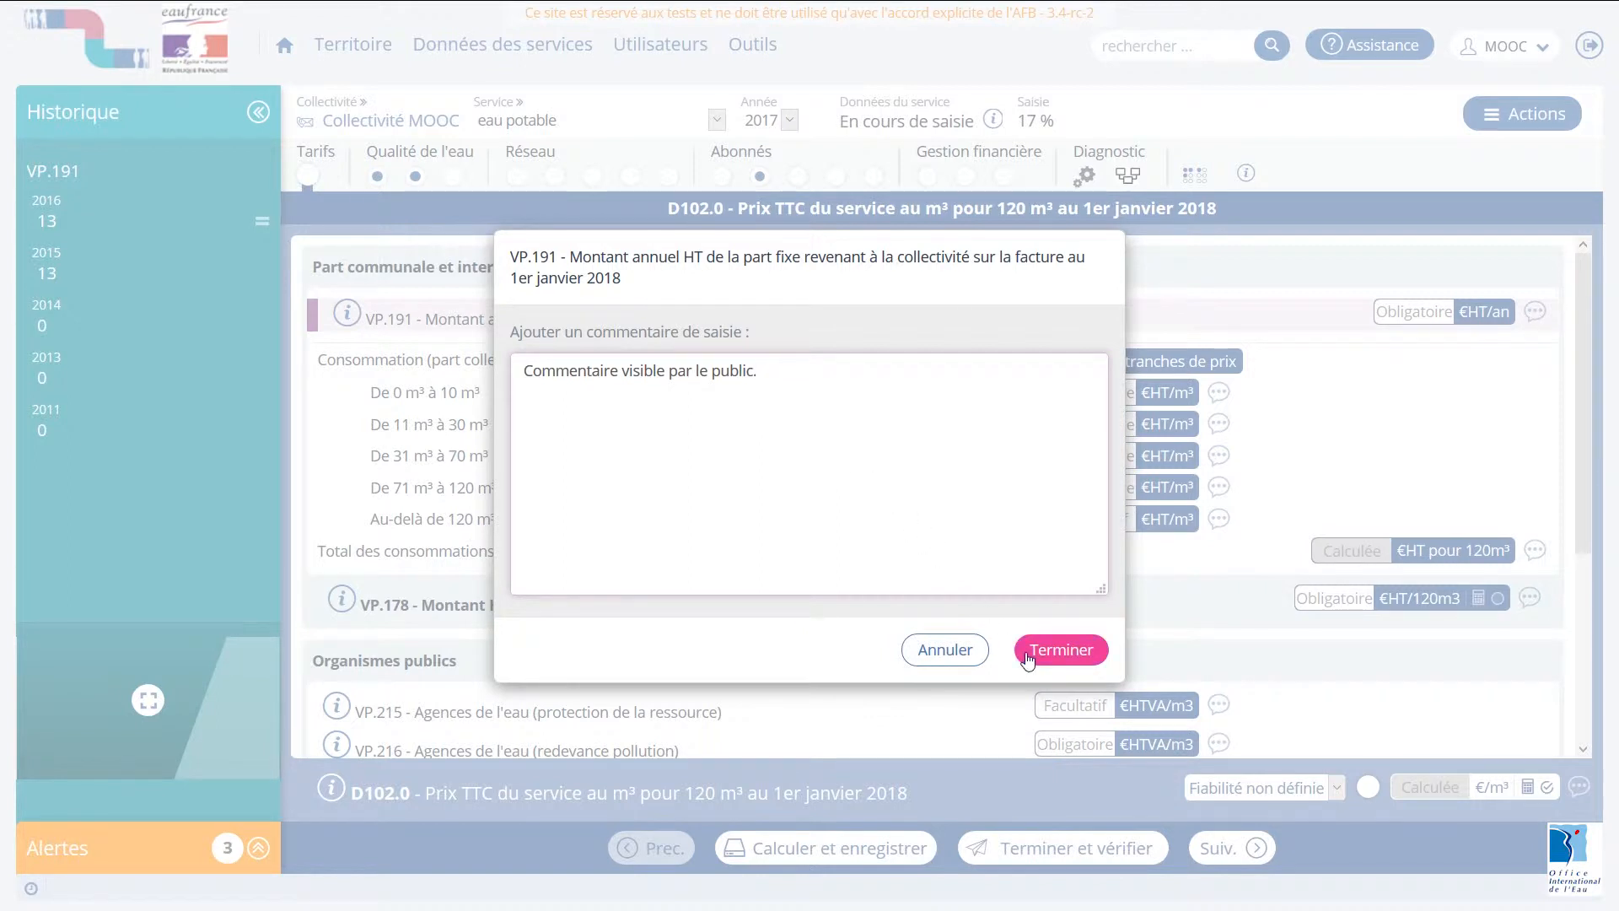
pyautogui.click(979, 651)
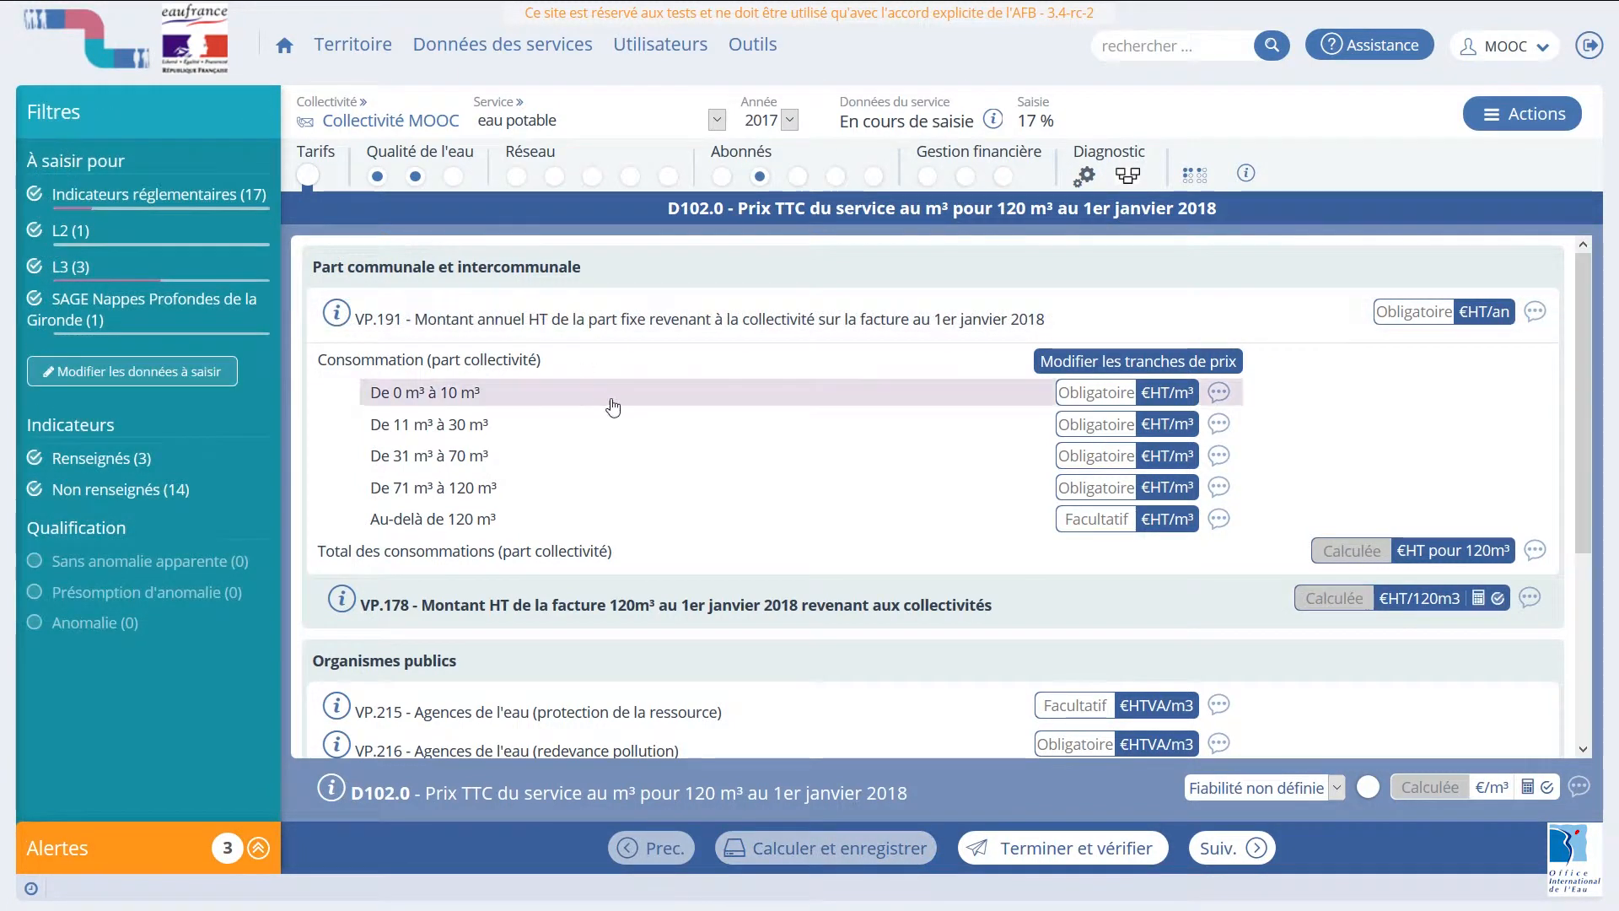
# View the value history of VP.178 with its chart enlarged, and return to the filters.
pyautogui.click(710, 616)
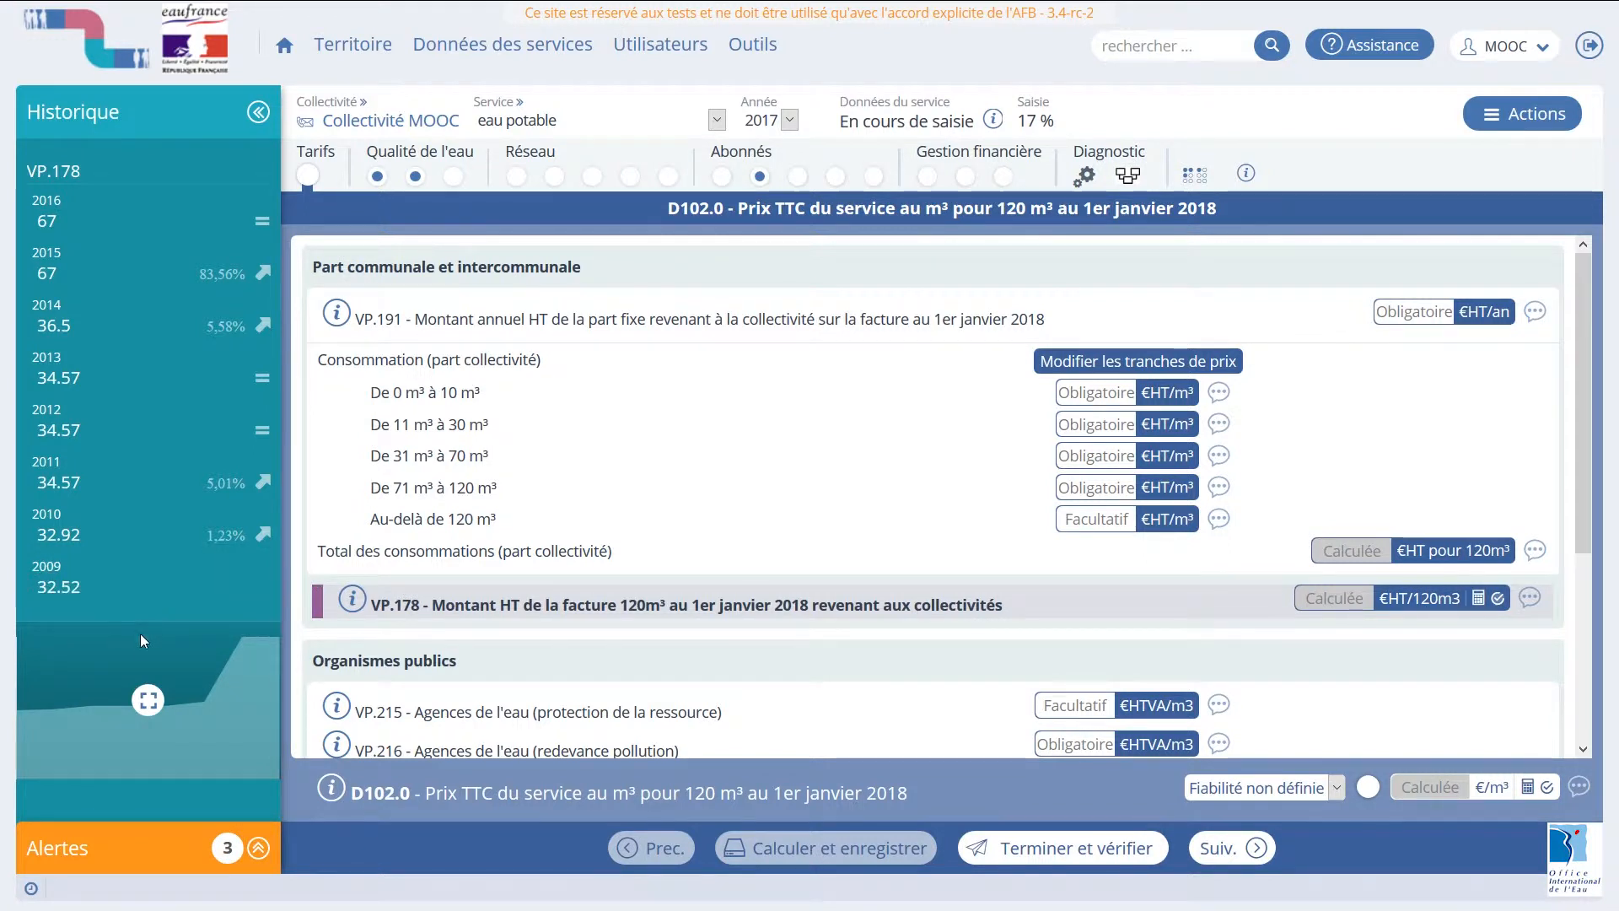
pyautogui.click(148, 701)
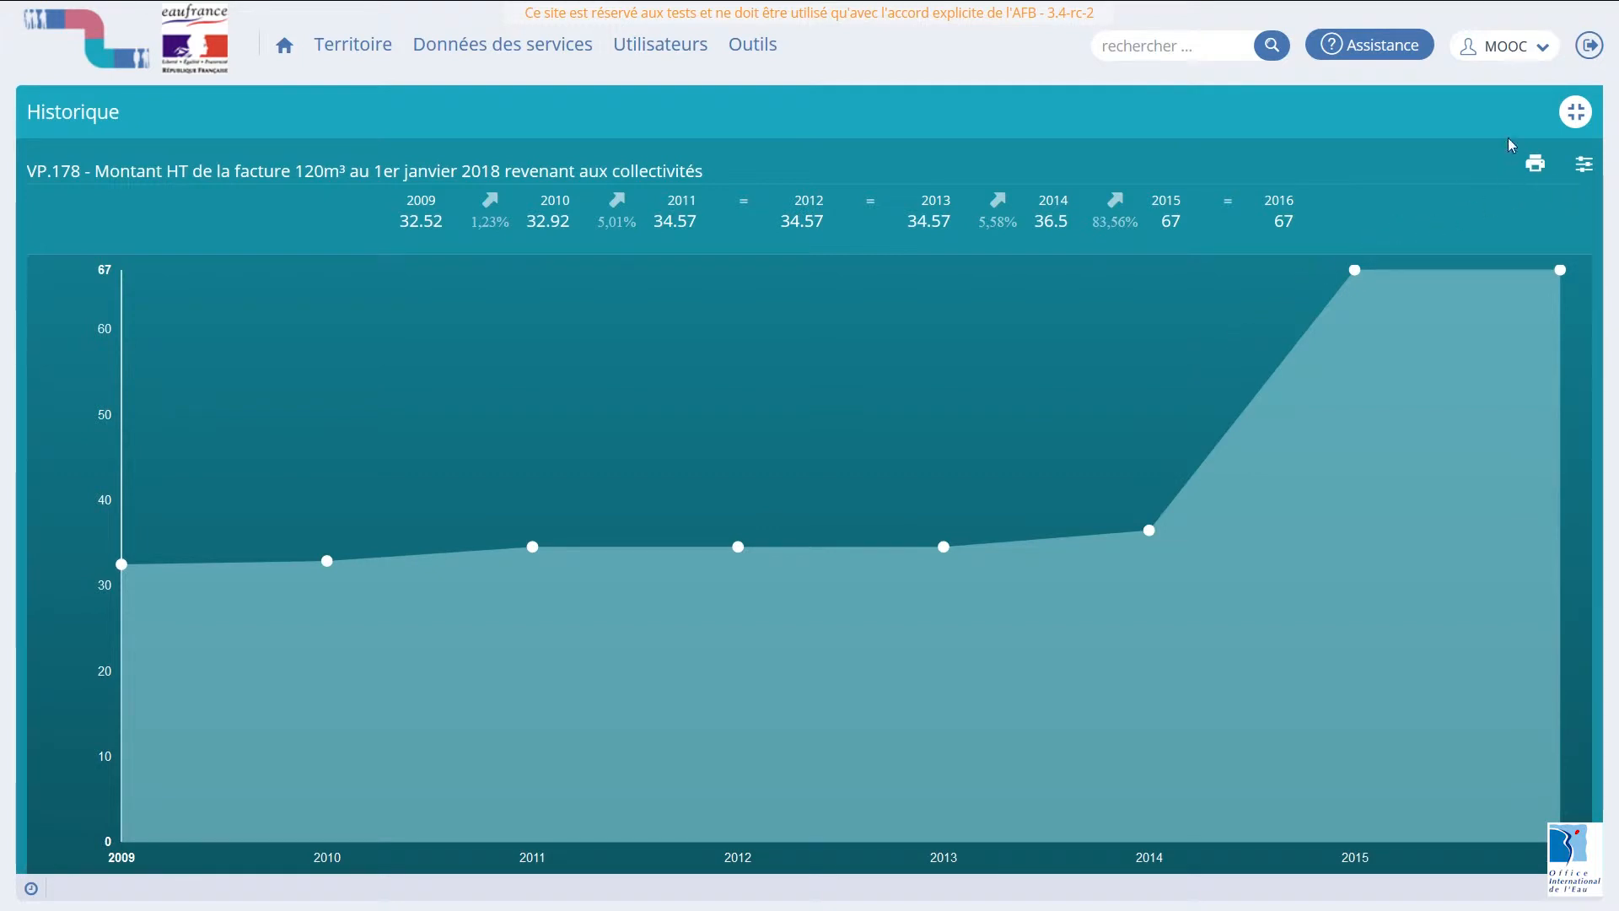
pyautogui.click(1576, 114)
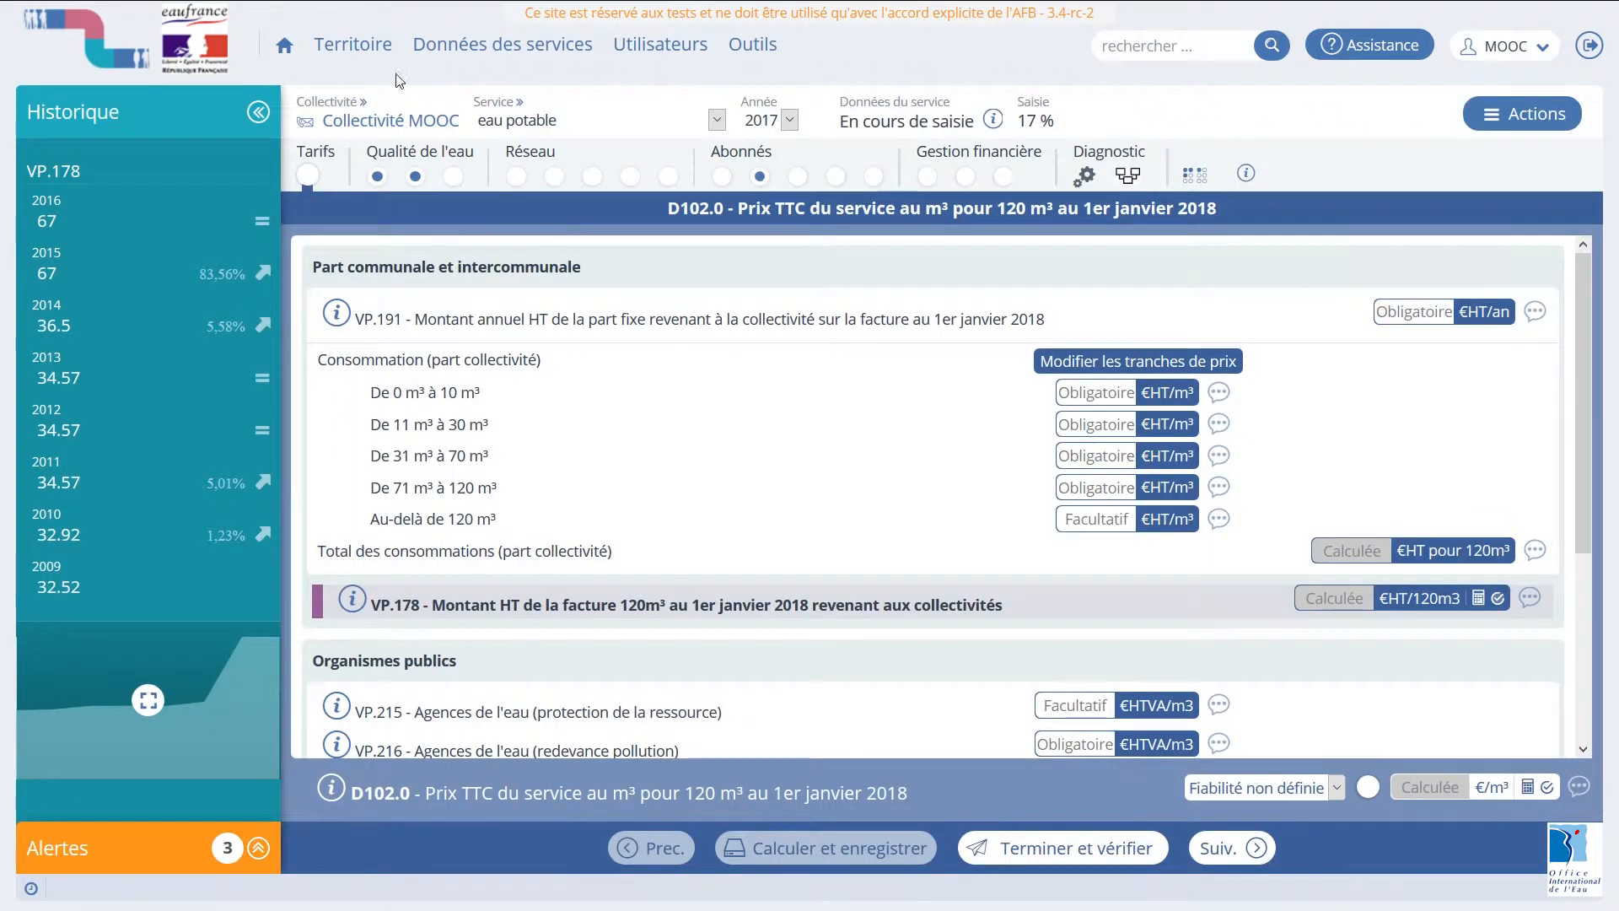
pyautogui.click(257, 117)
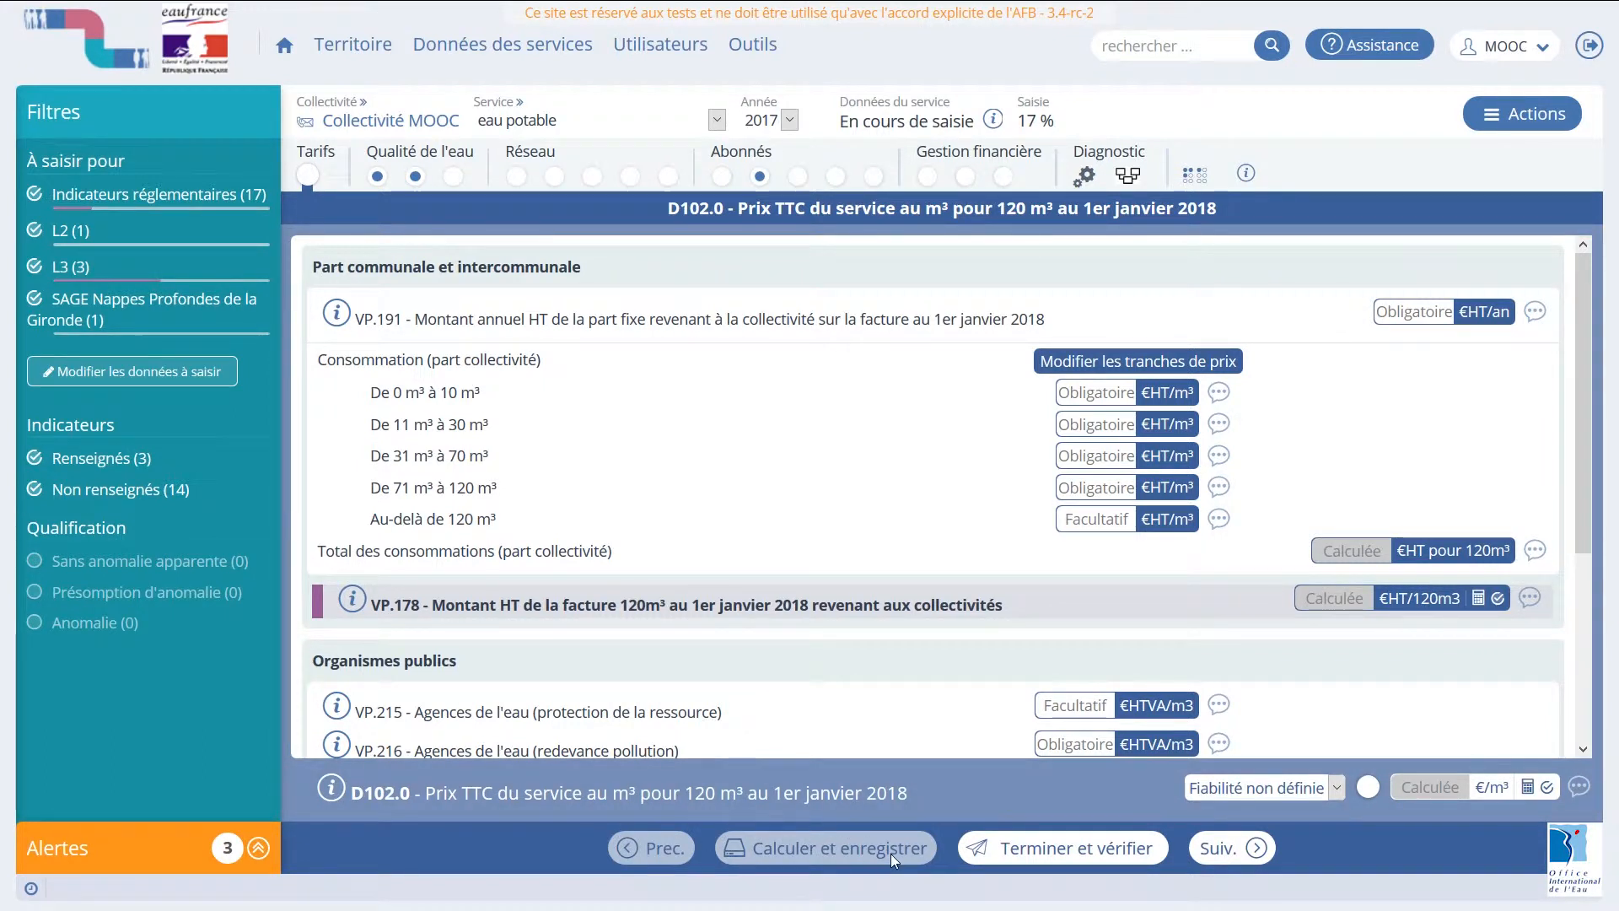
pyautogui.click(1237, 850)
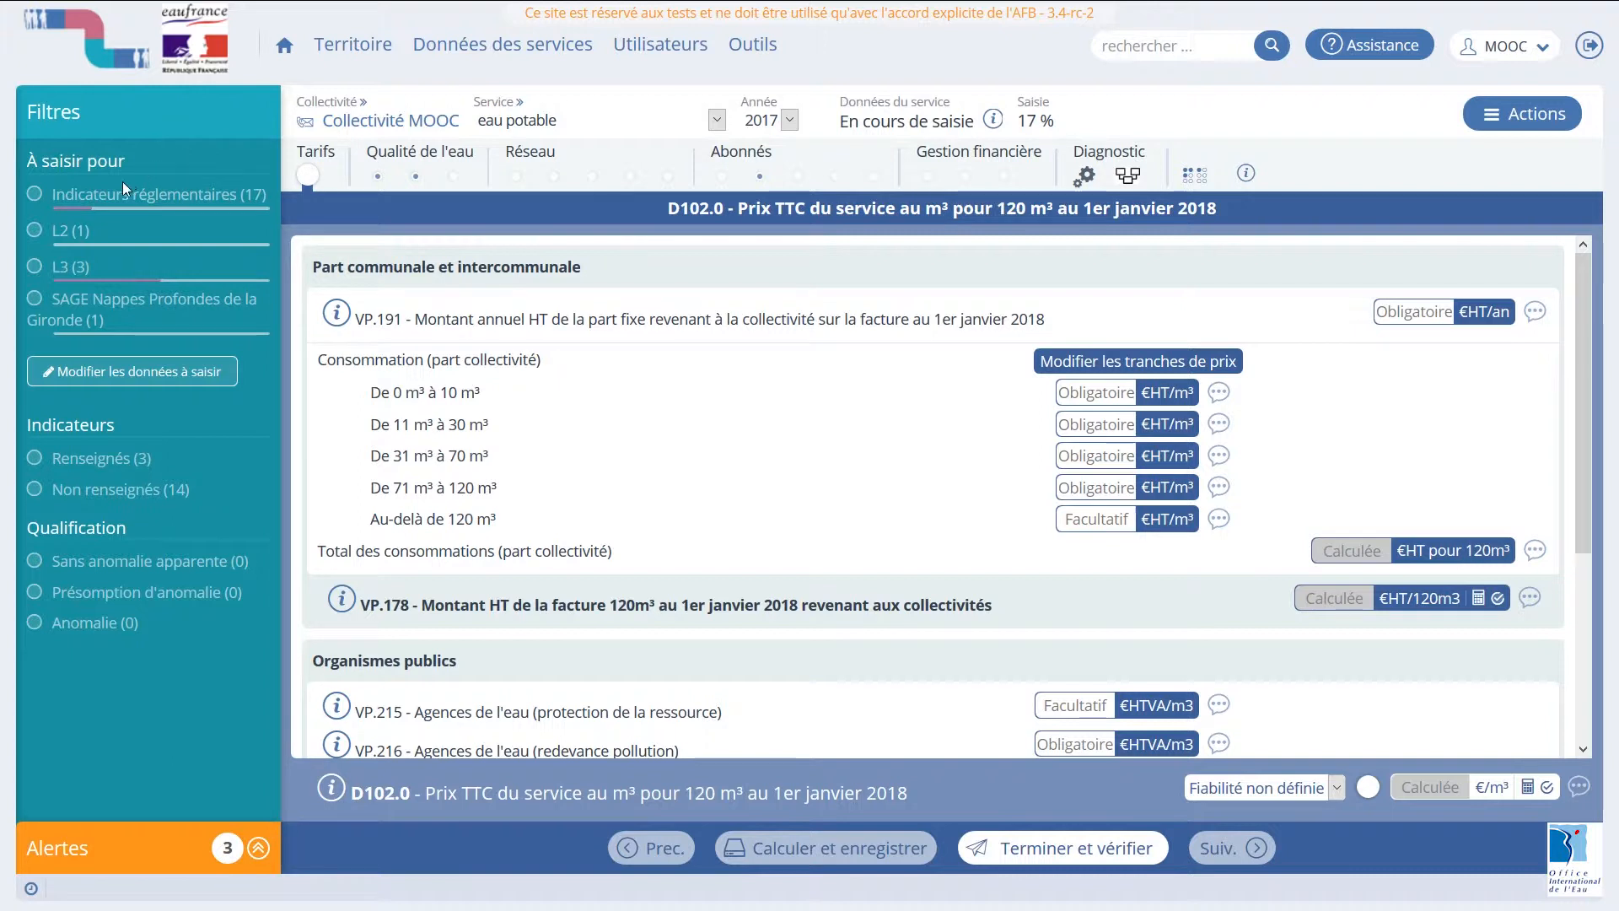
# Restrict the data-to-enter filters to L2 and L3, leaving Indicateurs réglementaires unselected.
pyautogui.click(34, 195)
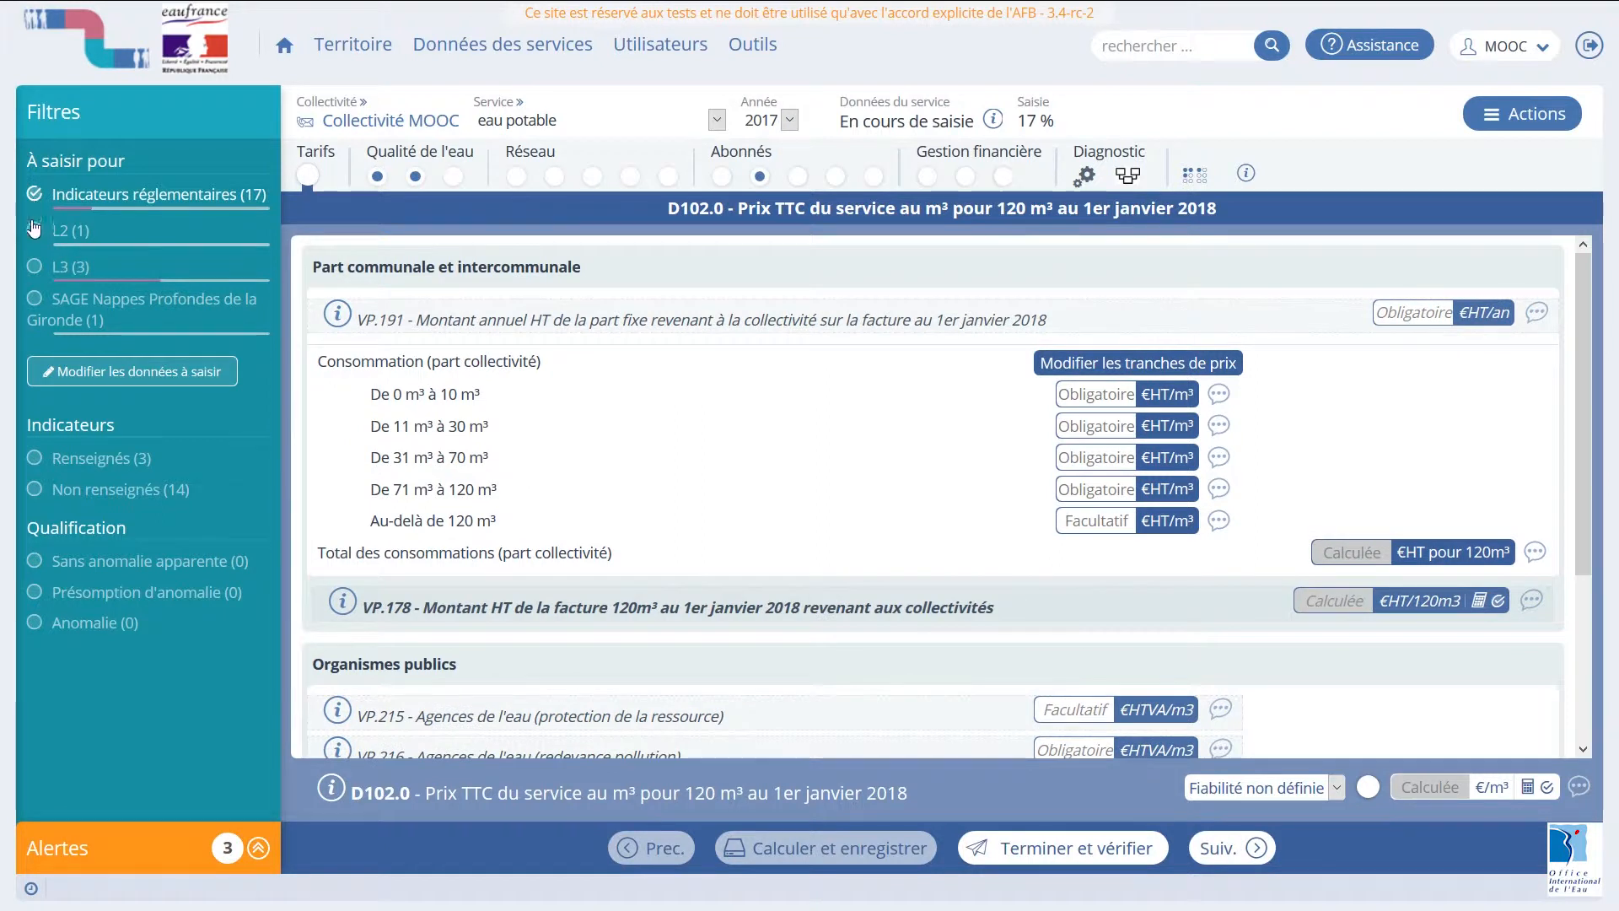
pyautogui.click(33, 233)
pyautogui.click(34, 268)
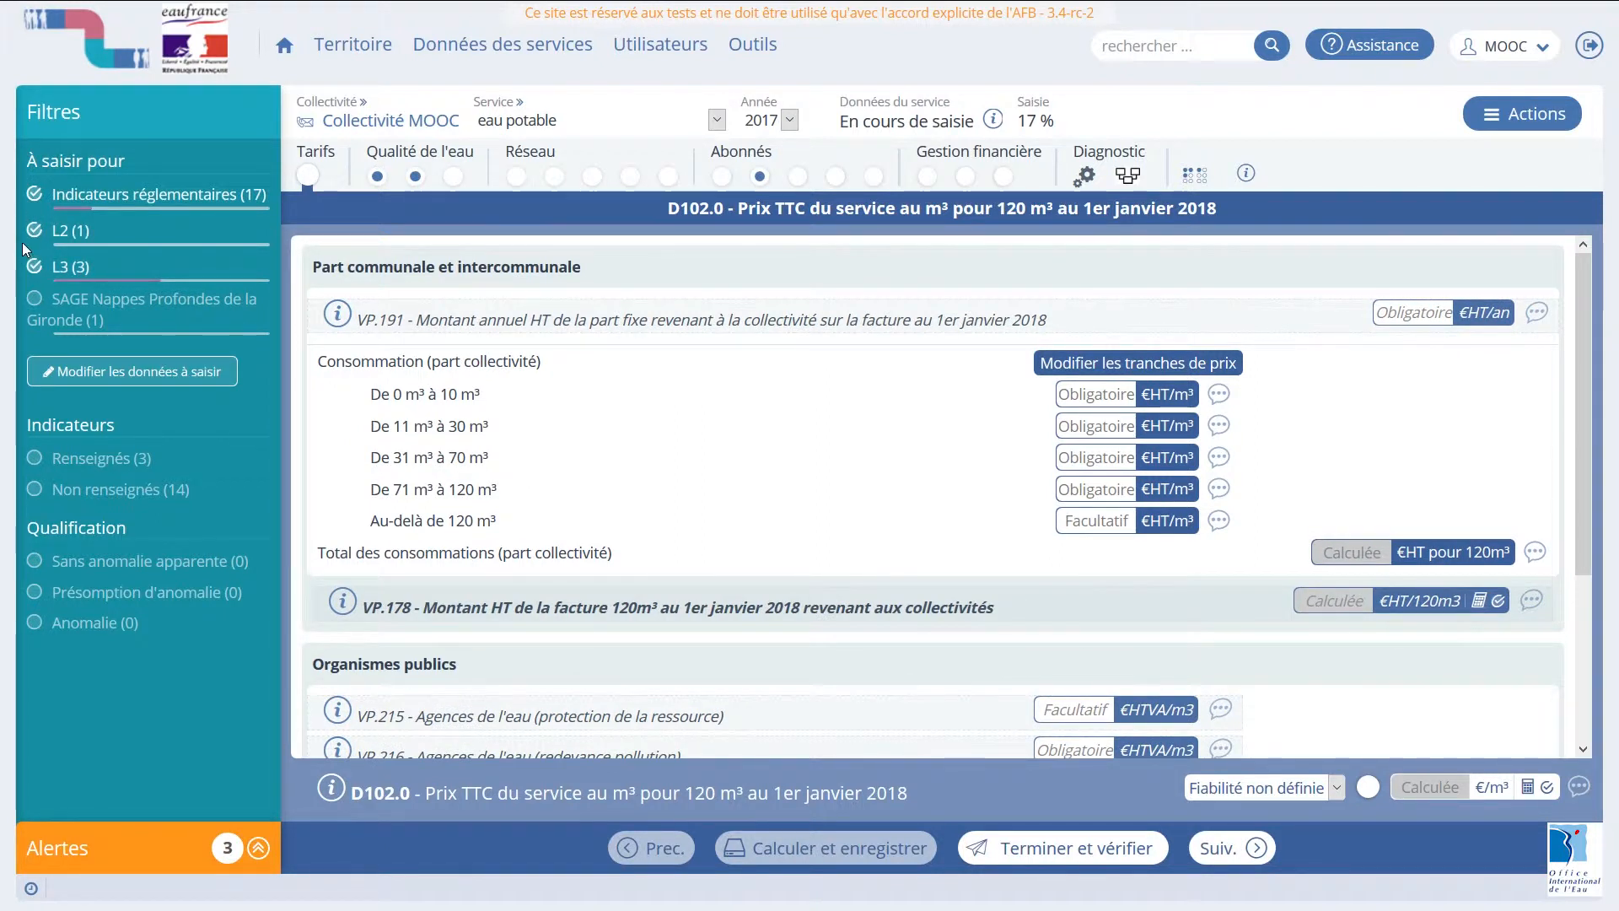
pyautogui.click(33, 199)
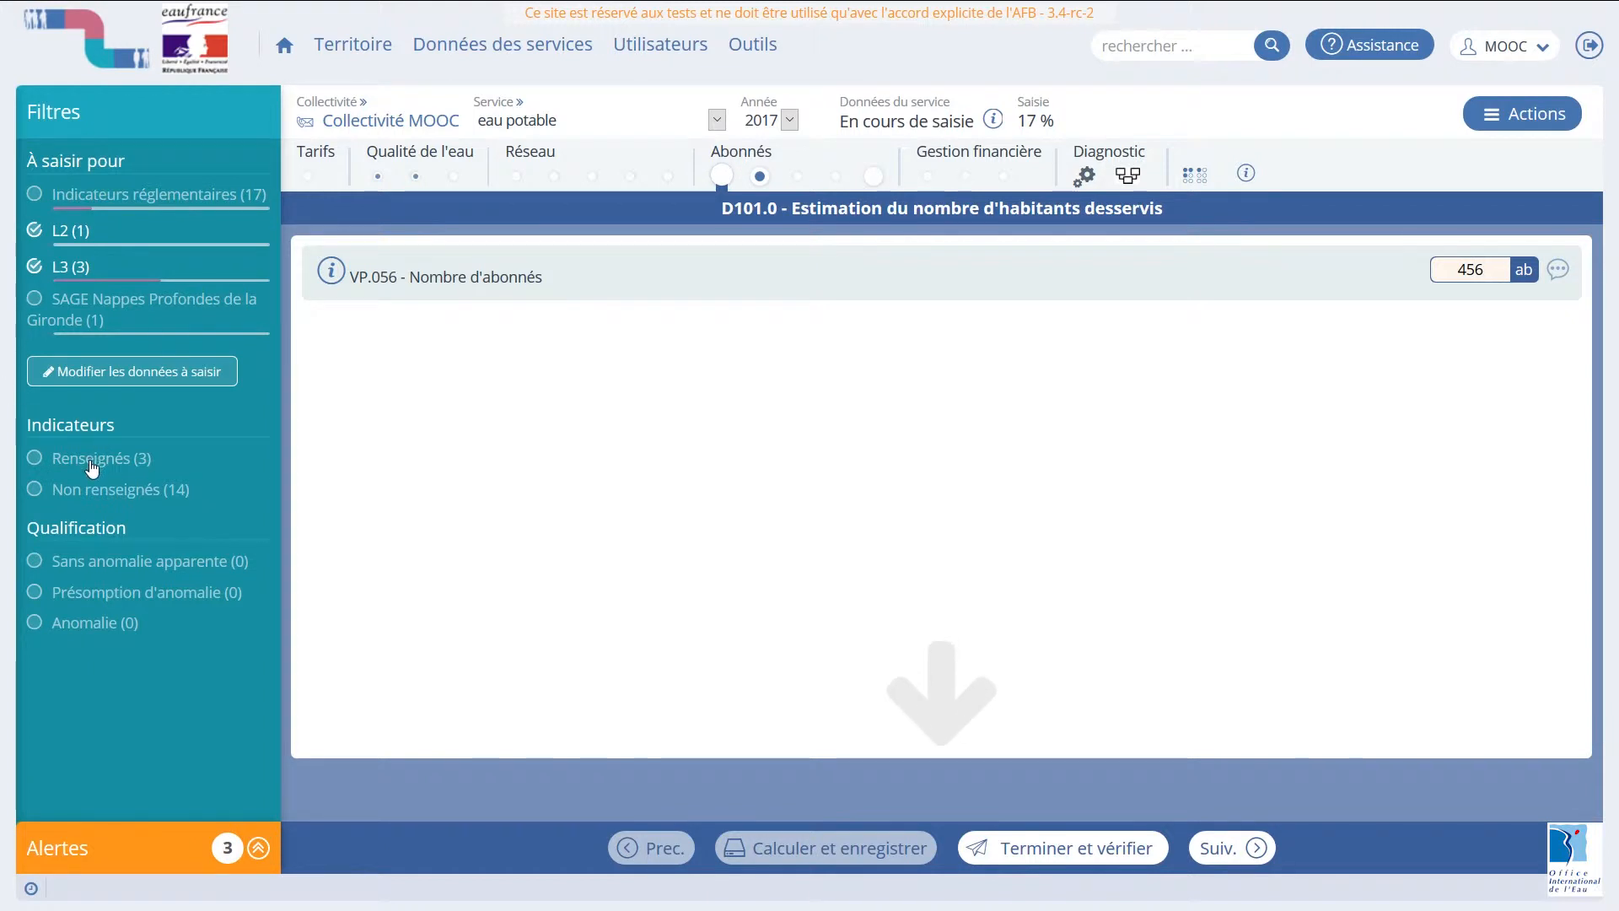
# Try the Renseignés and Non renseignés indicator filters and clear both.
pyautogui.click(36, 460)
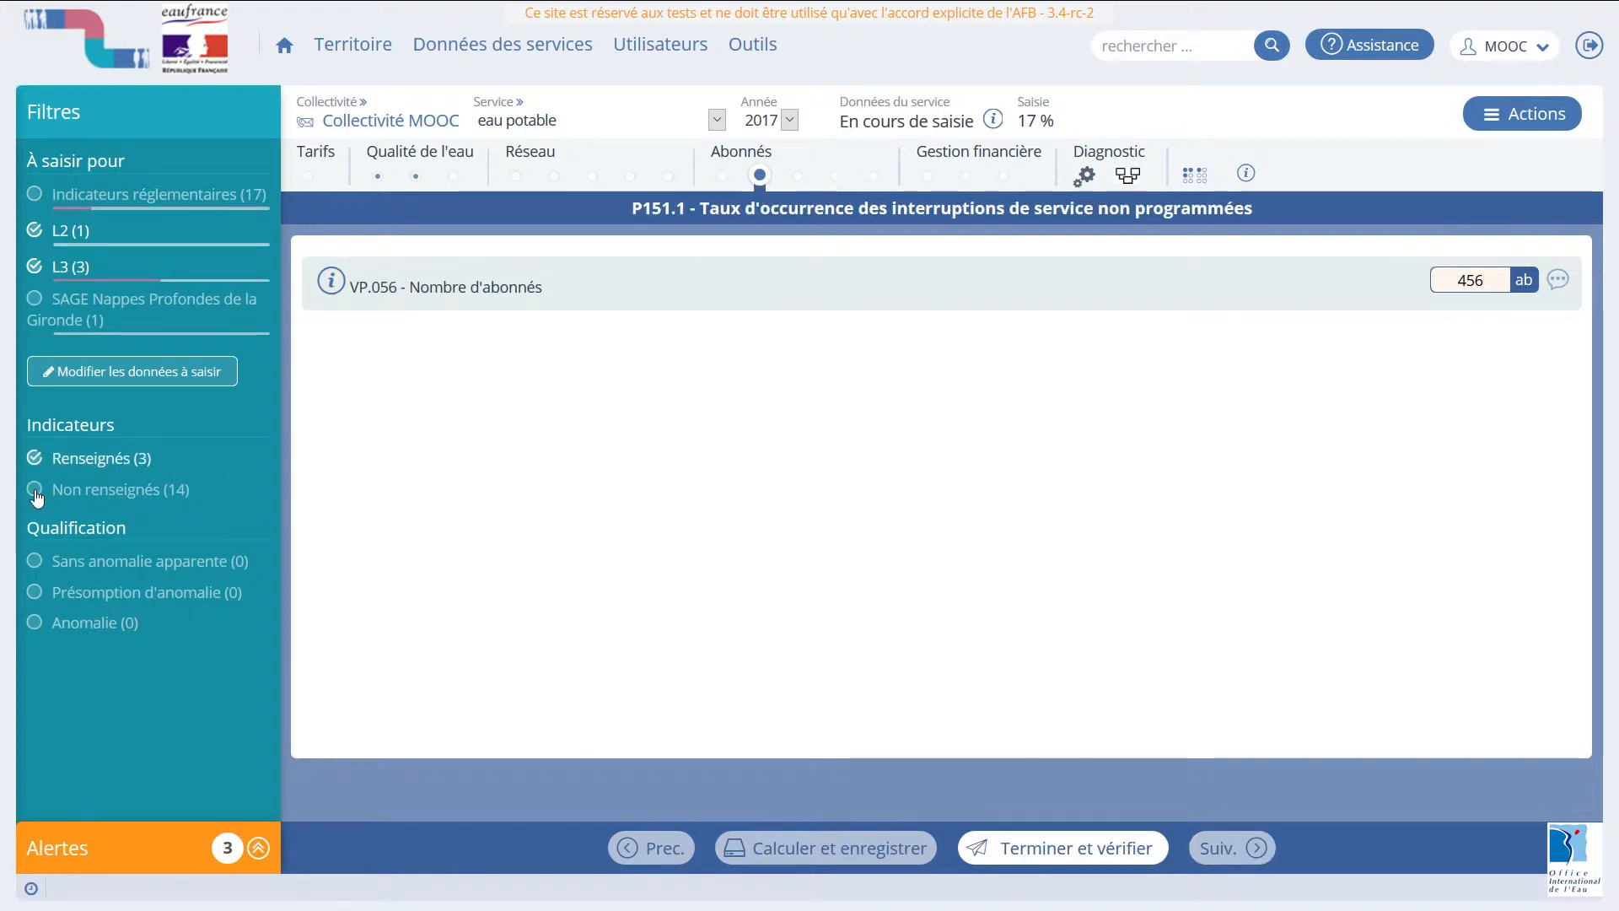
pyautogui.click(36, 492)
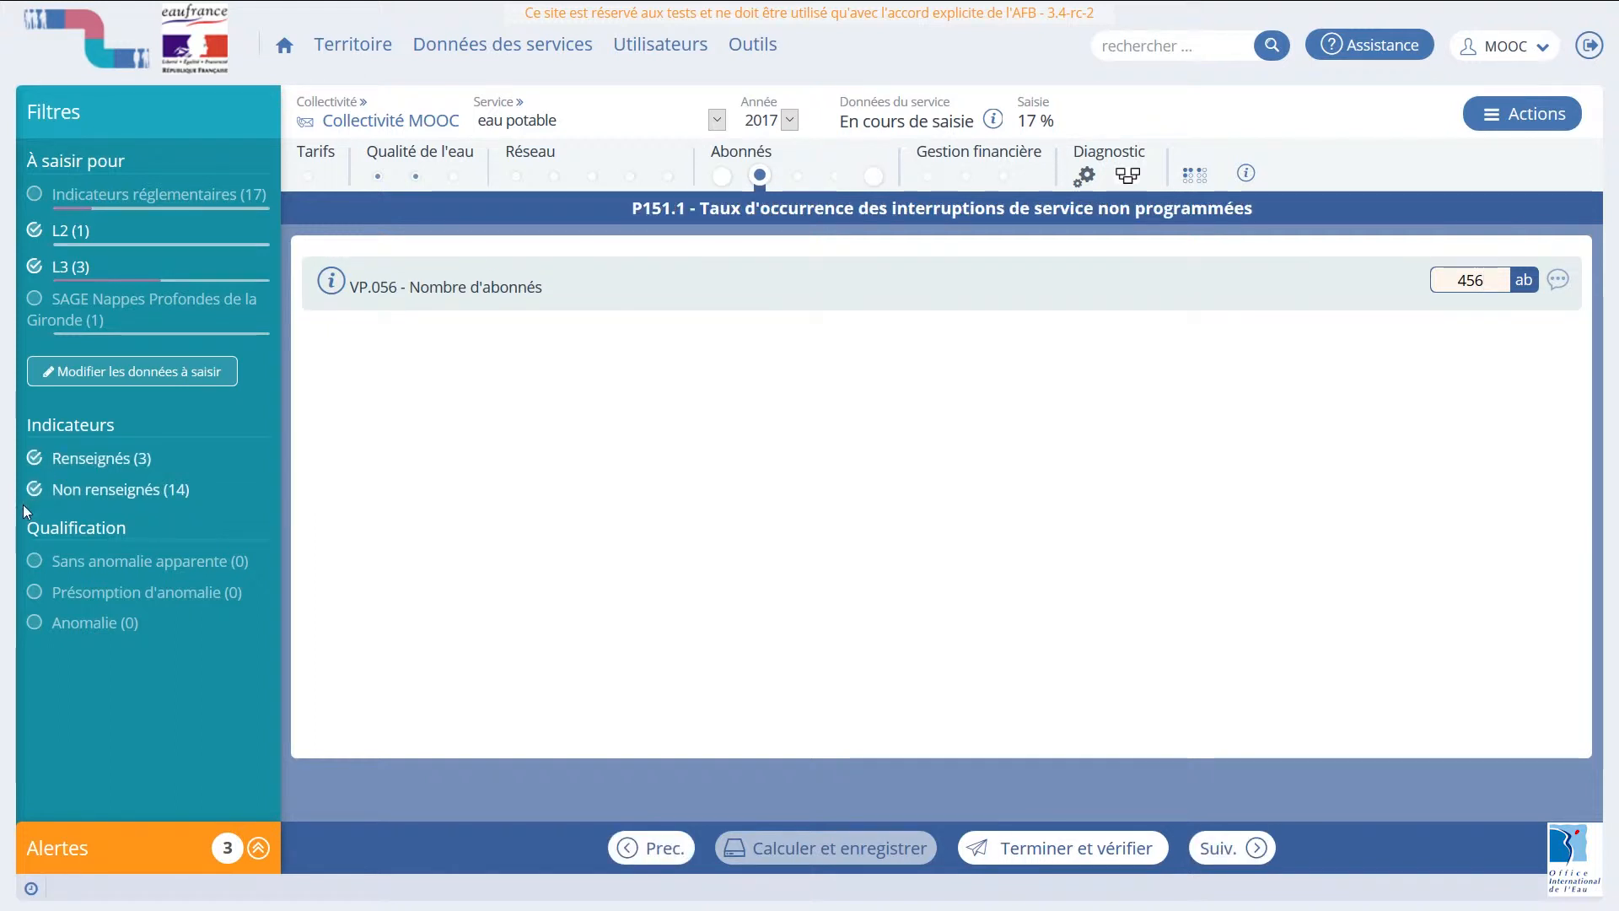
pyautogui.click(37, 493)
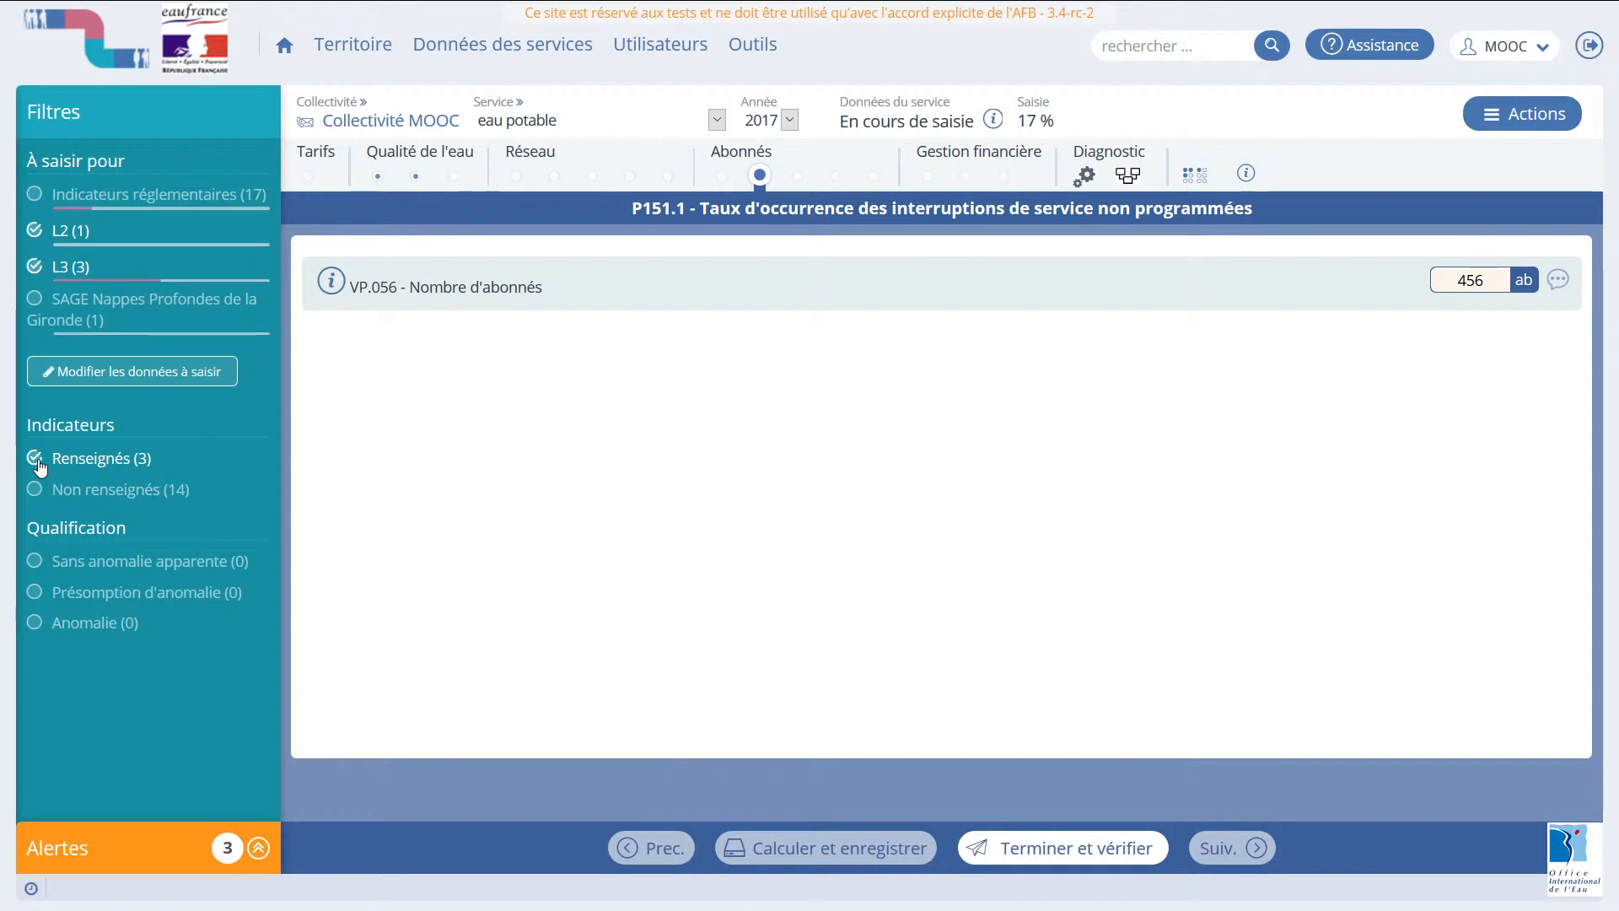
pyautogui.click(37, 463)
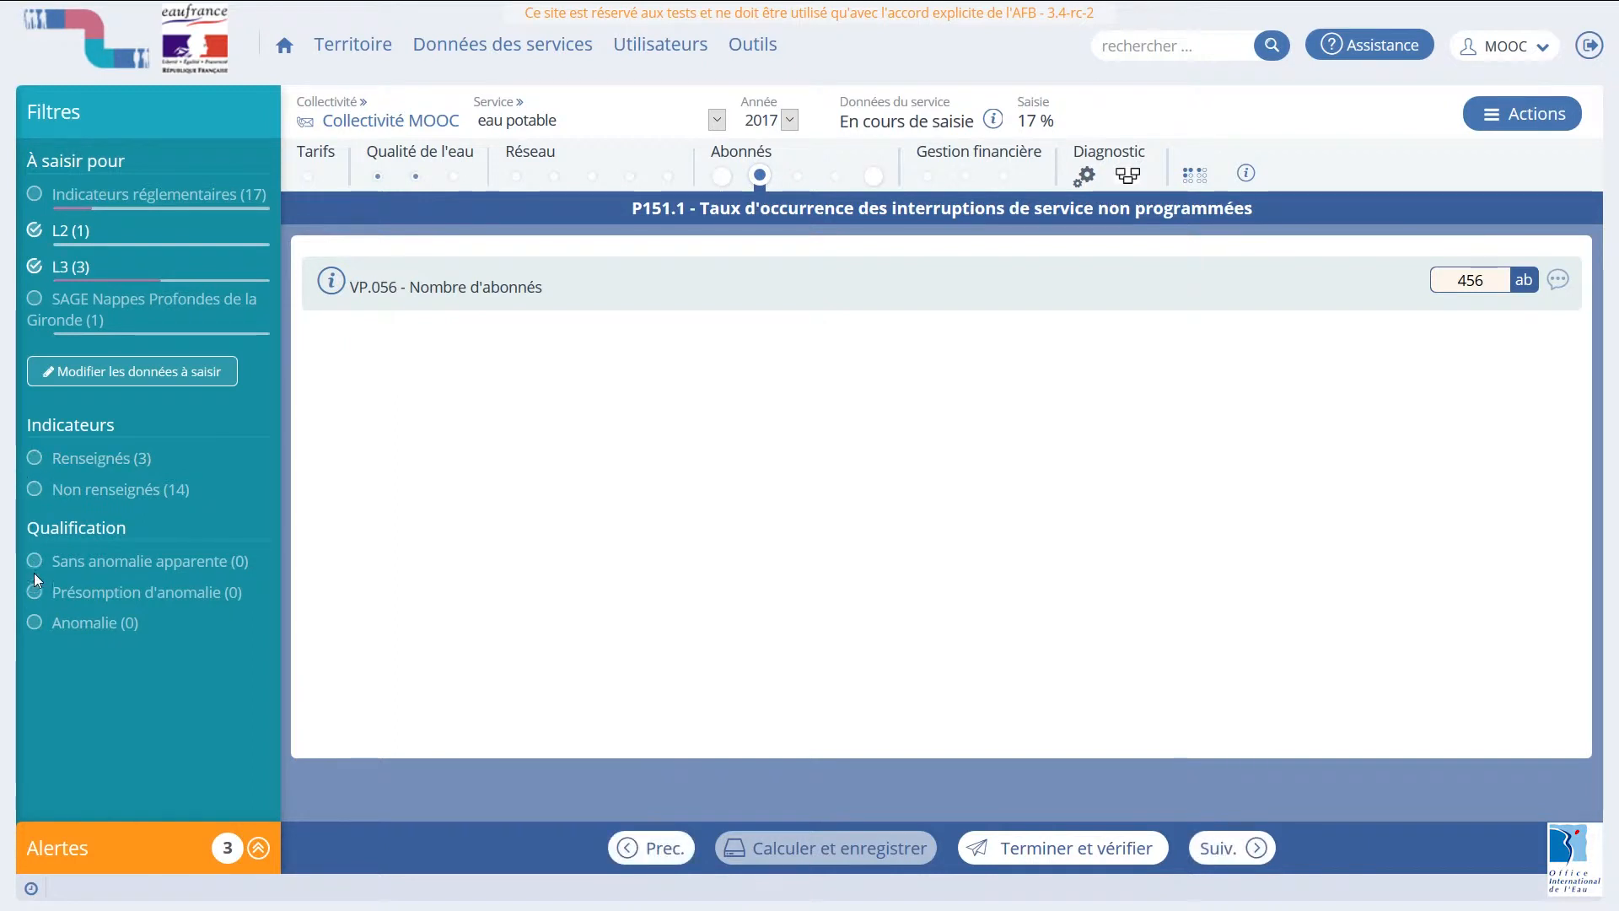
# Filter the indicators by the Anomalie qualification.
pyautogui.click(33, 626)
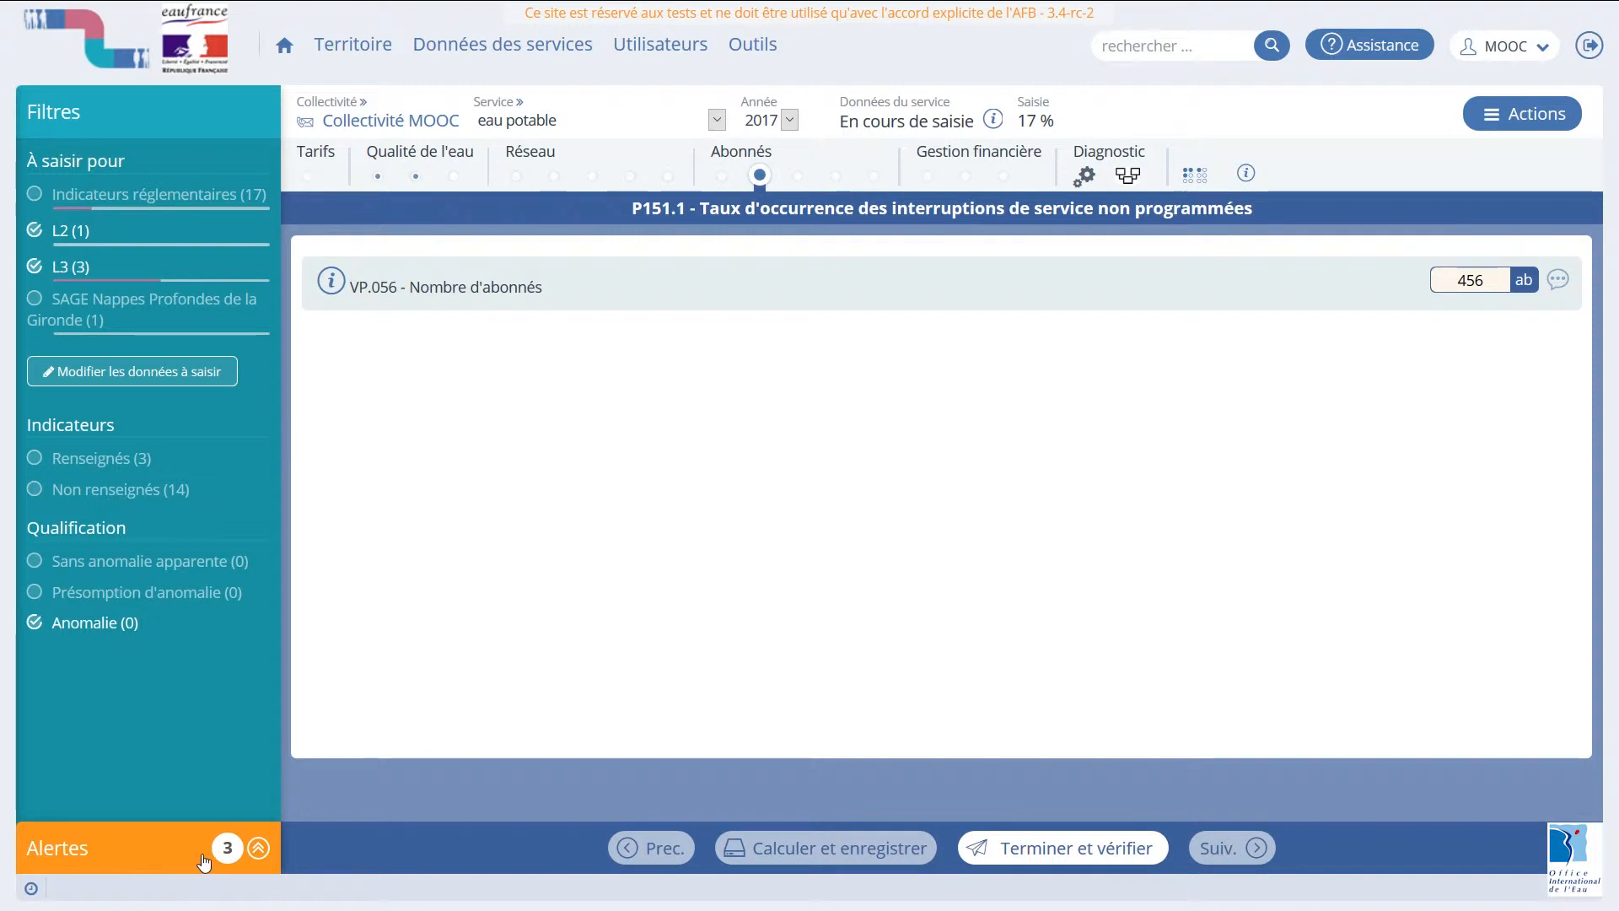
# Examine the alerts list and the details of the alert on indicator P101.1.
pyautogui.click(259, 848)
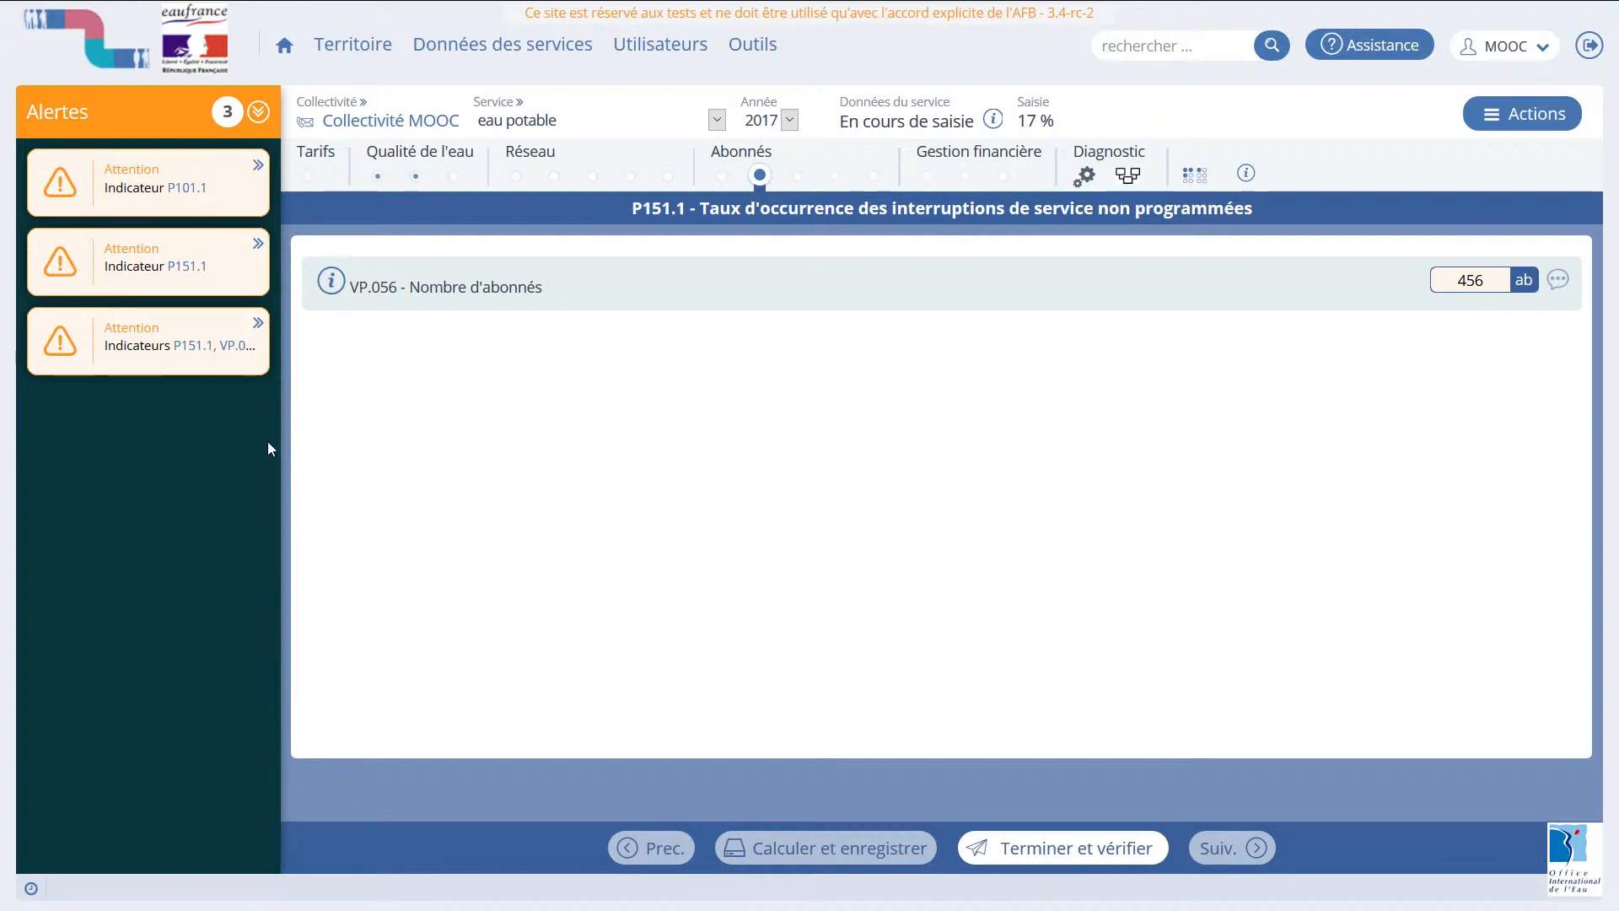
pyautogui.click(259, 171)
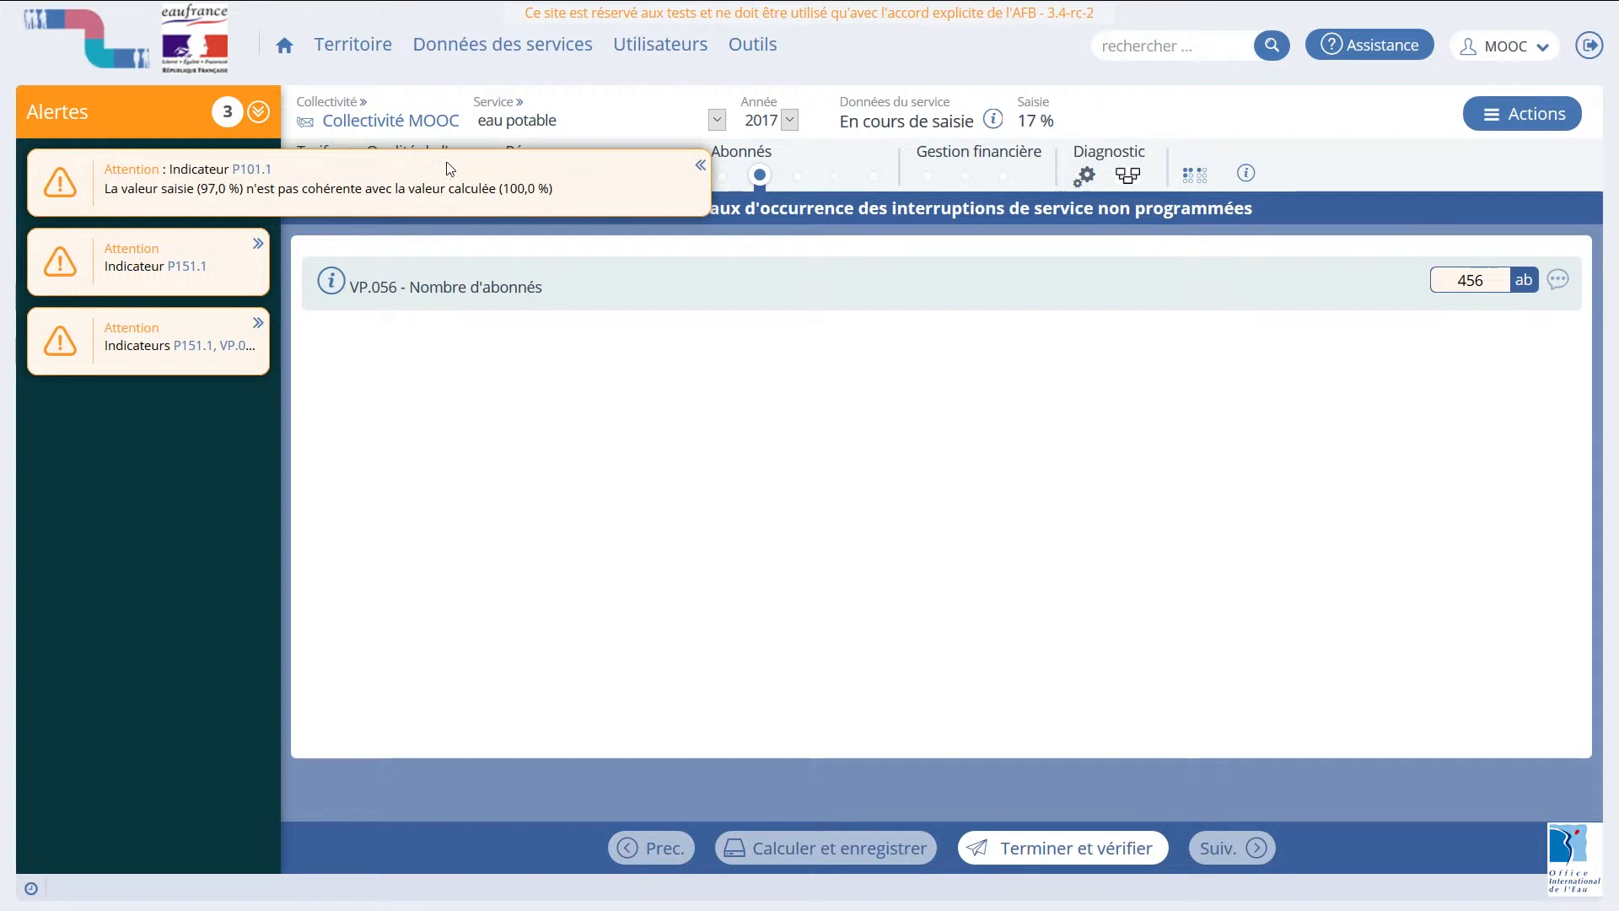
pyautogui.click(701, 168)
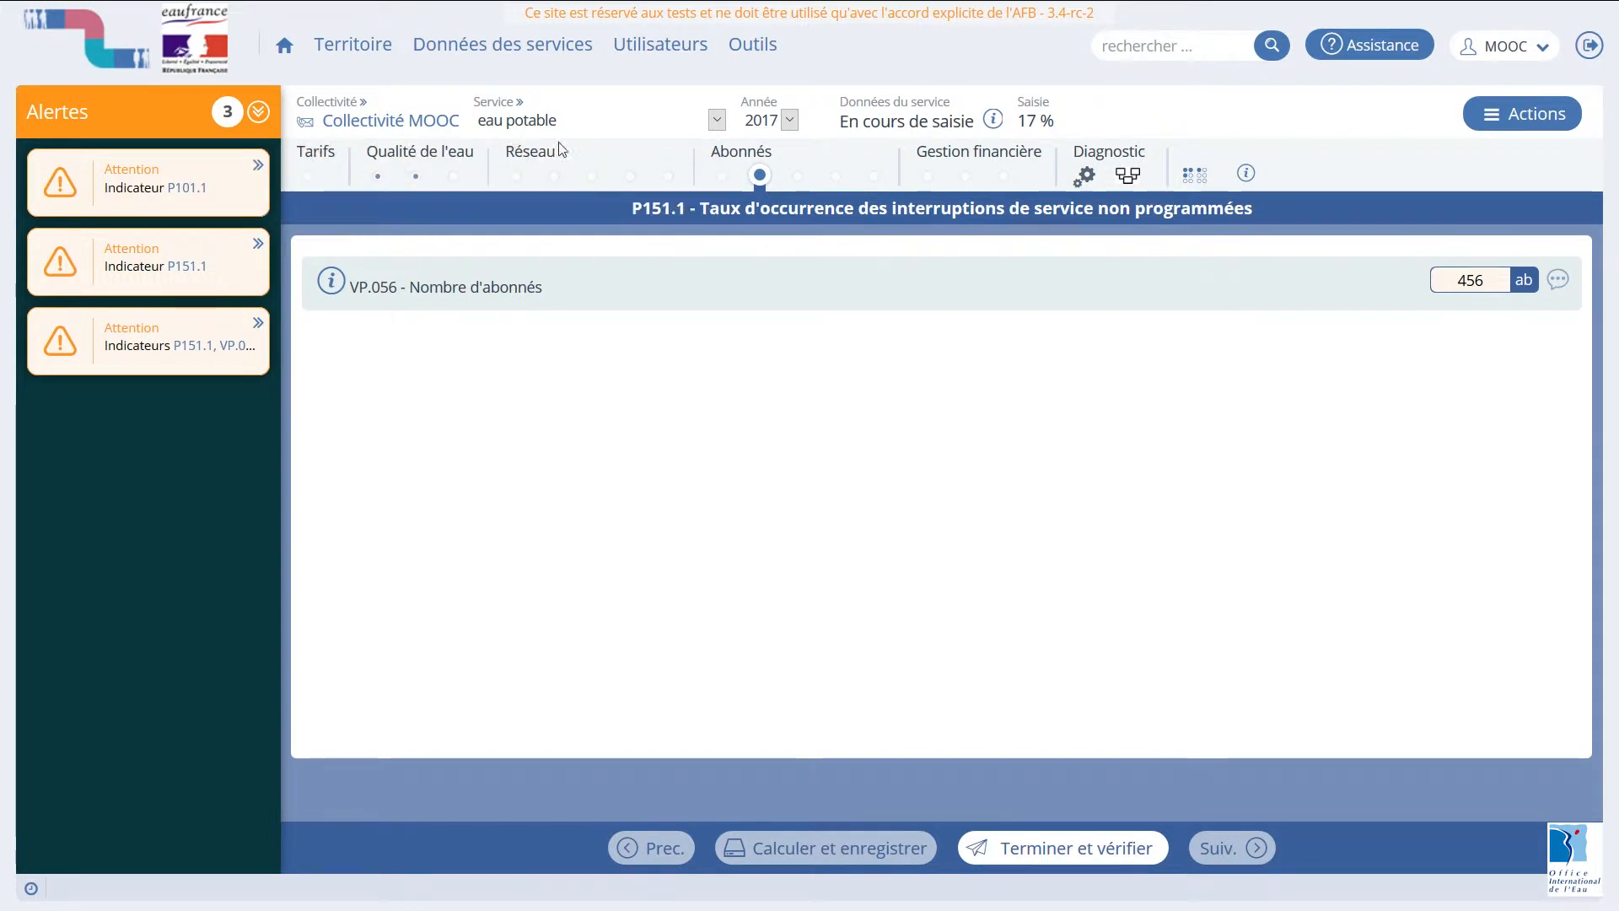
pyautogui.click(258, 112)
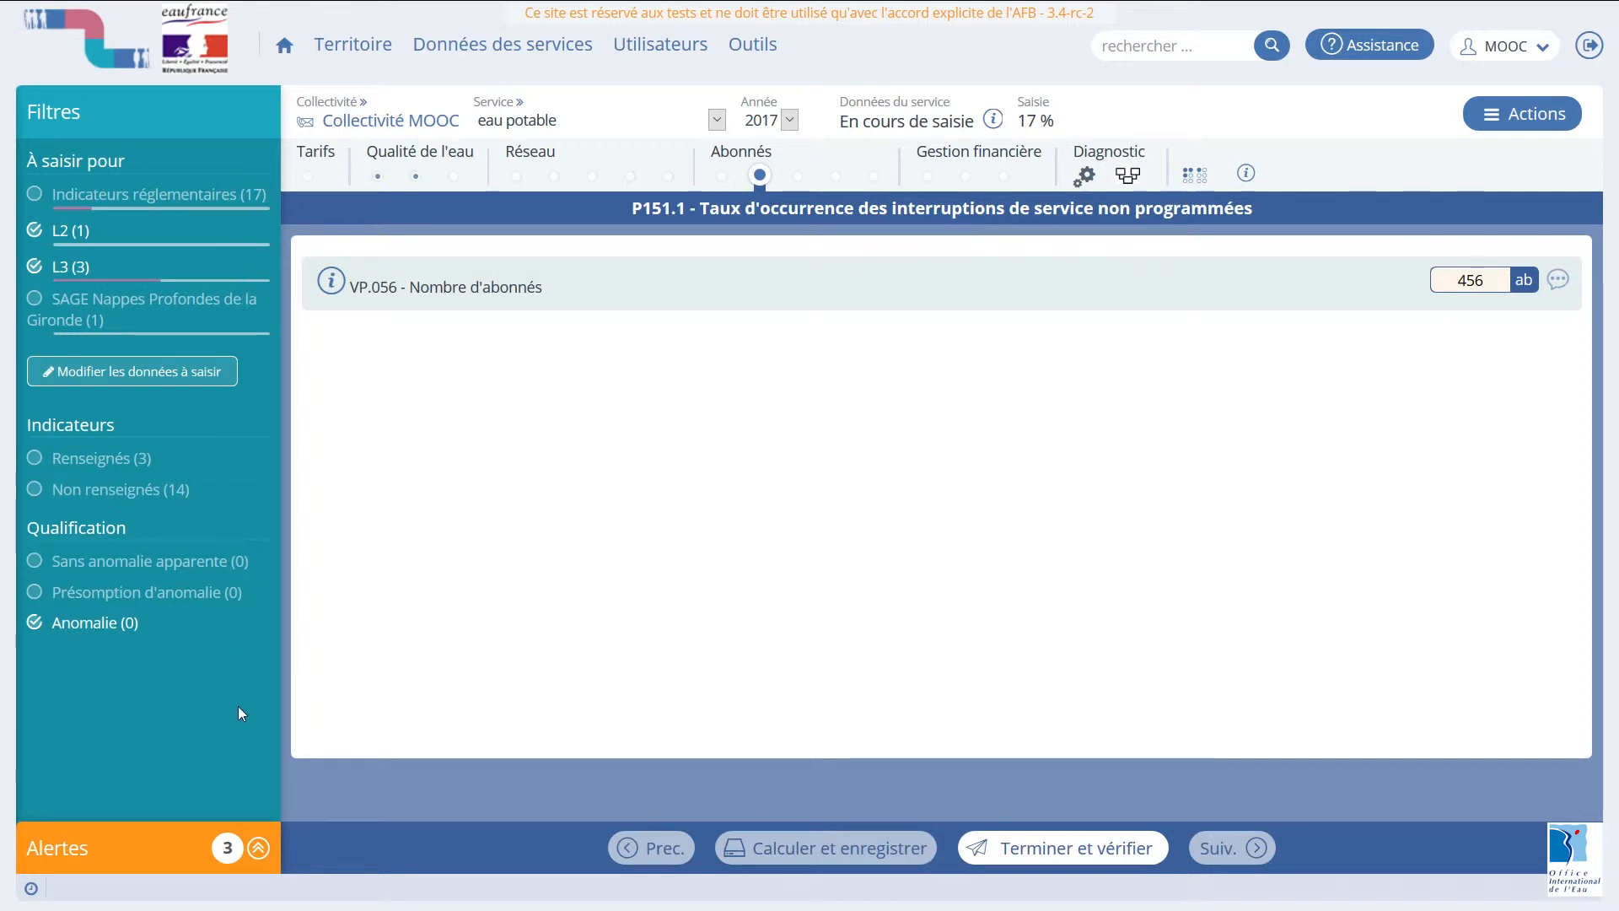
pyautogui.click(227, 847)
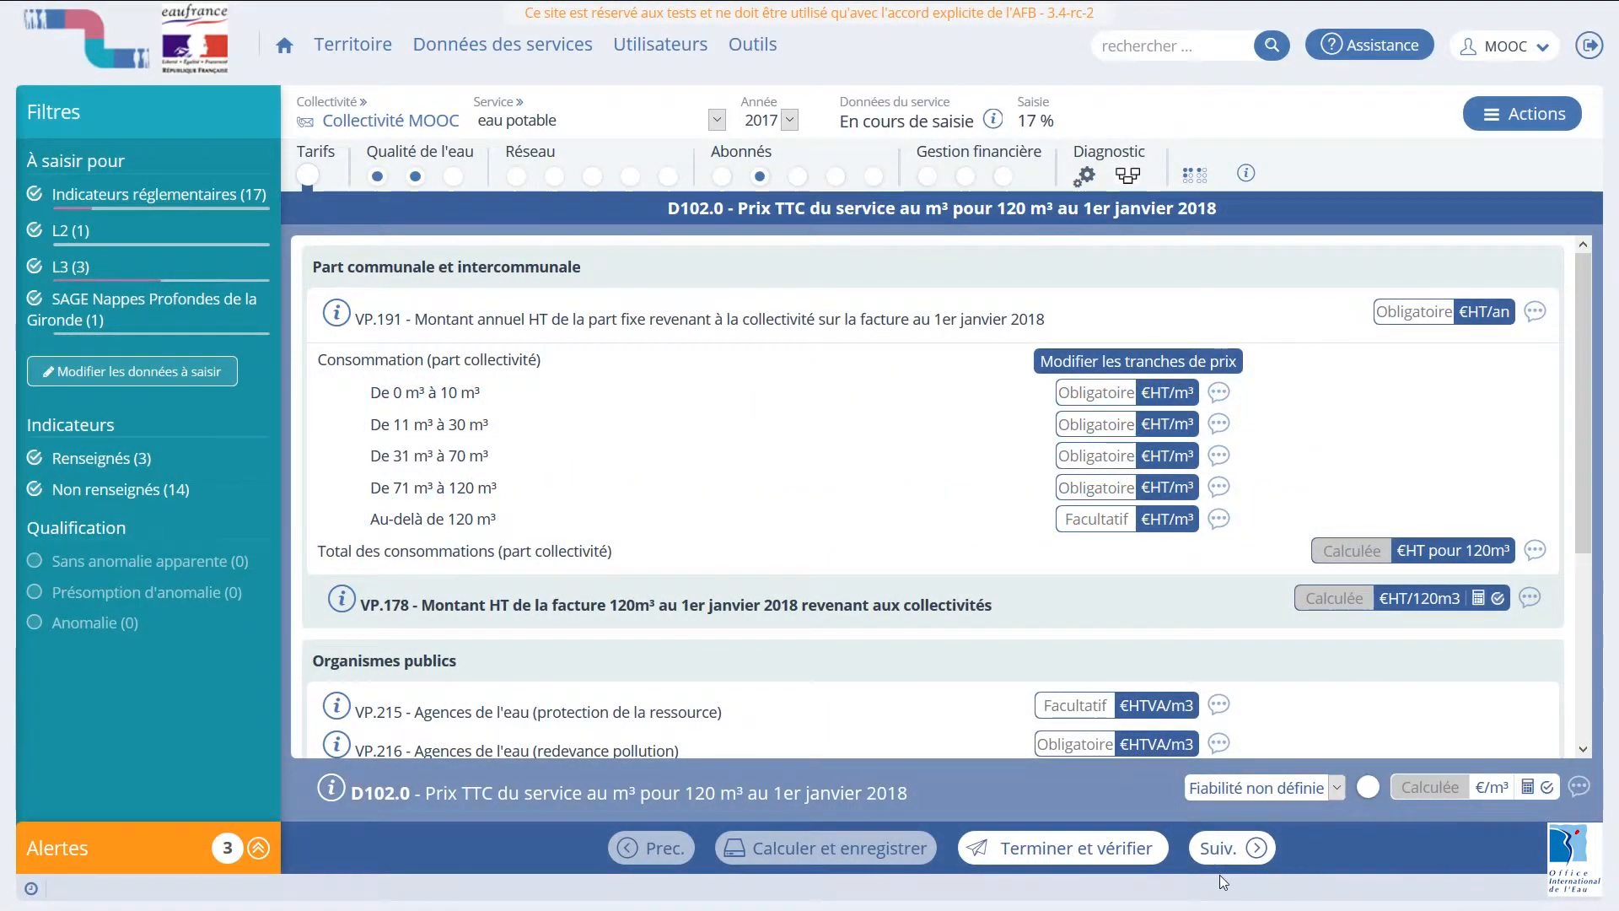
# Open the verification view of the entered data and switch the indicator filter from Non renseignés to Renseignés.
pyautogui.click(1127, 849)
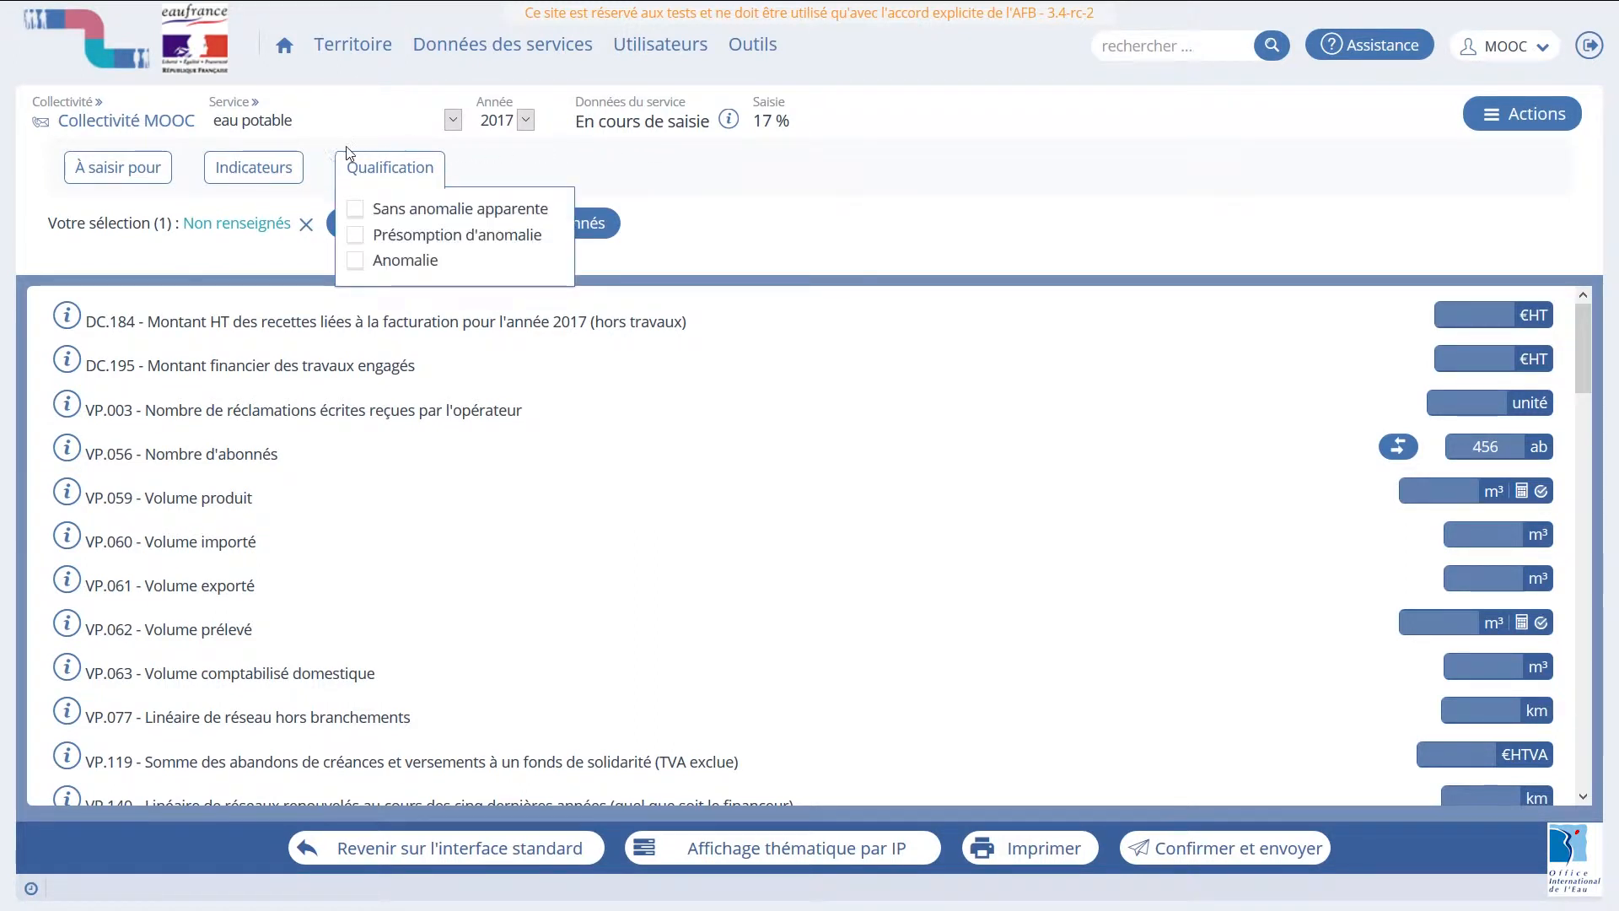
pyautogui.moveTo(252, 167)
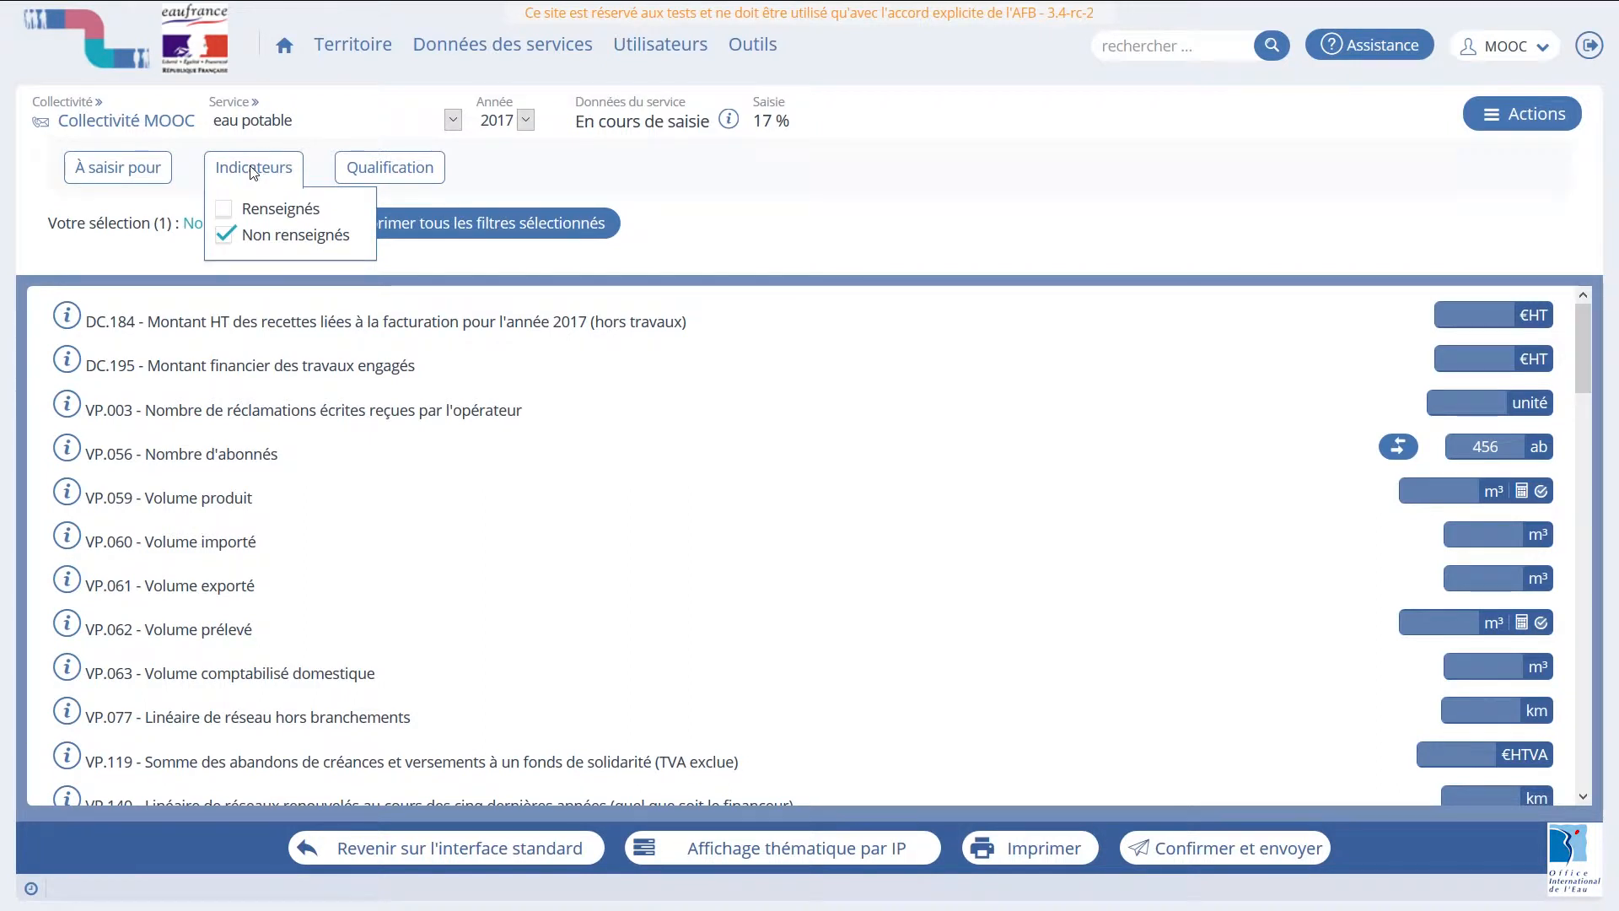
pyautogui.click(224, 208)
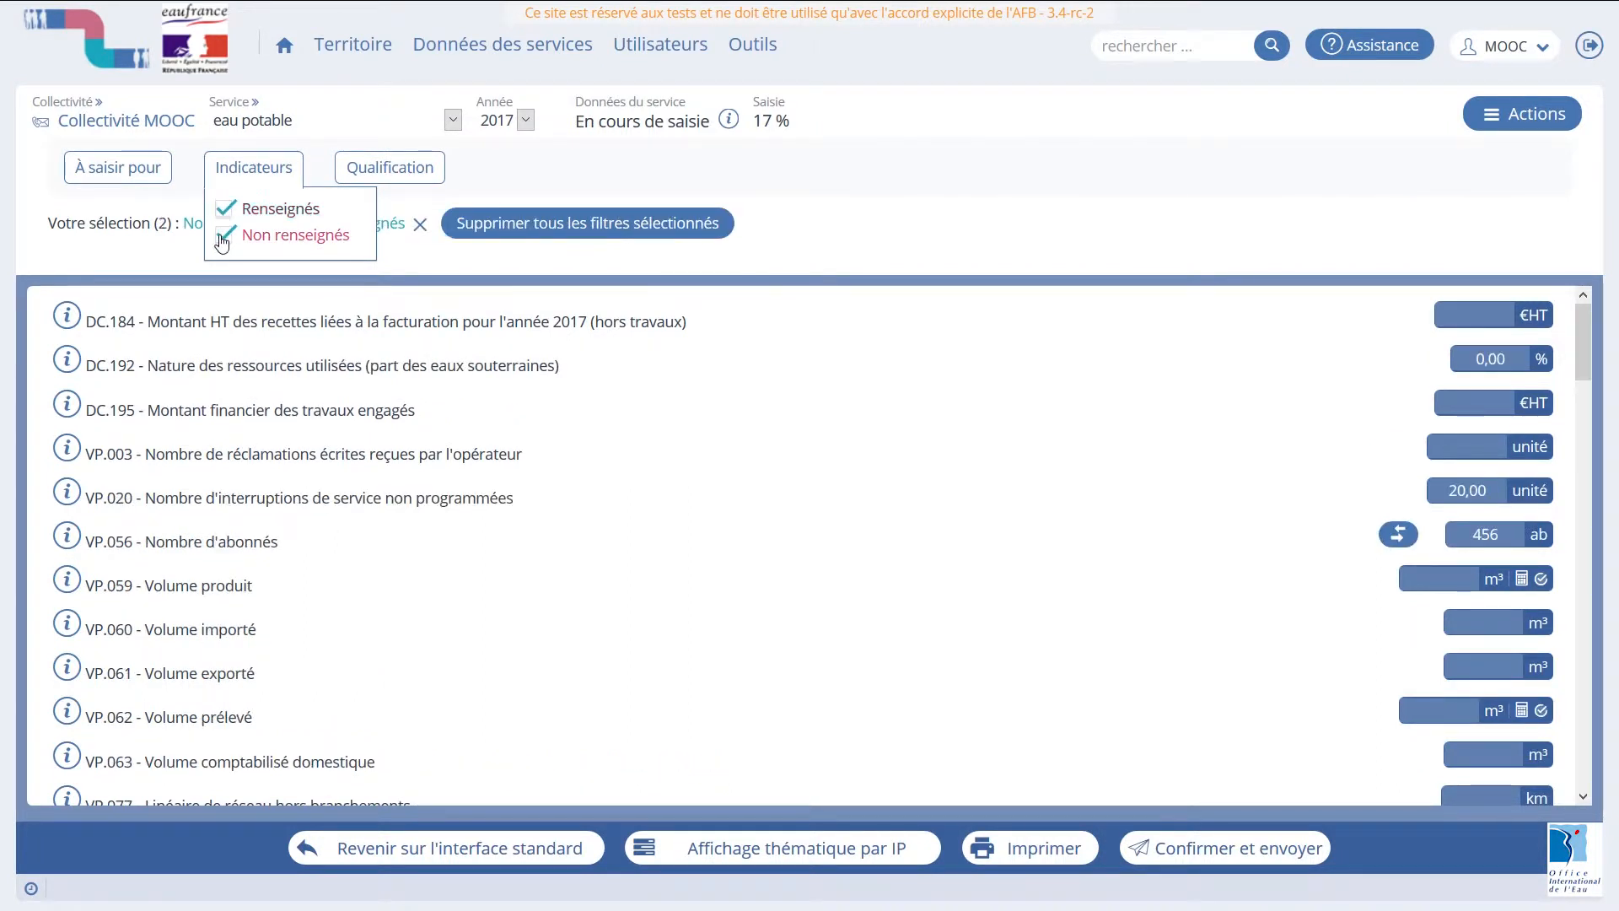
pyautogui.click(224, 236)
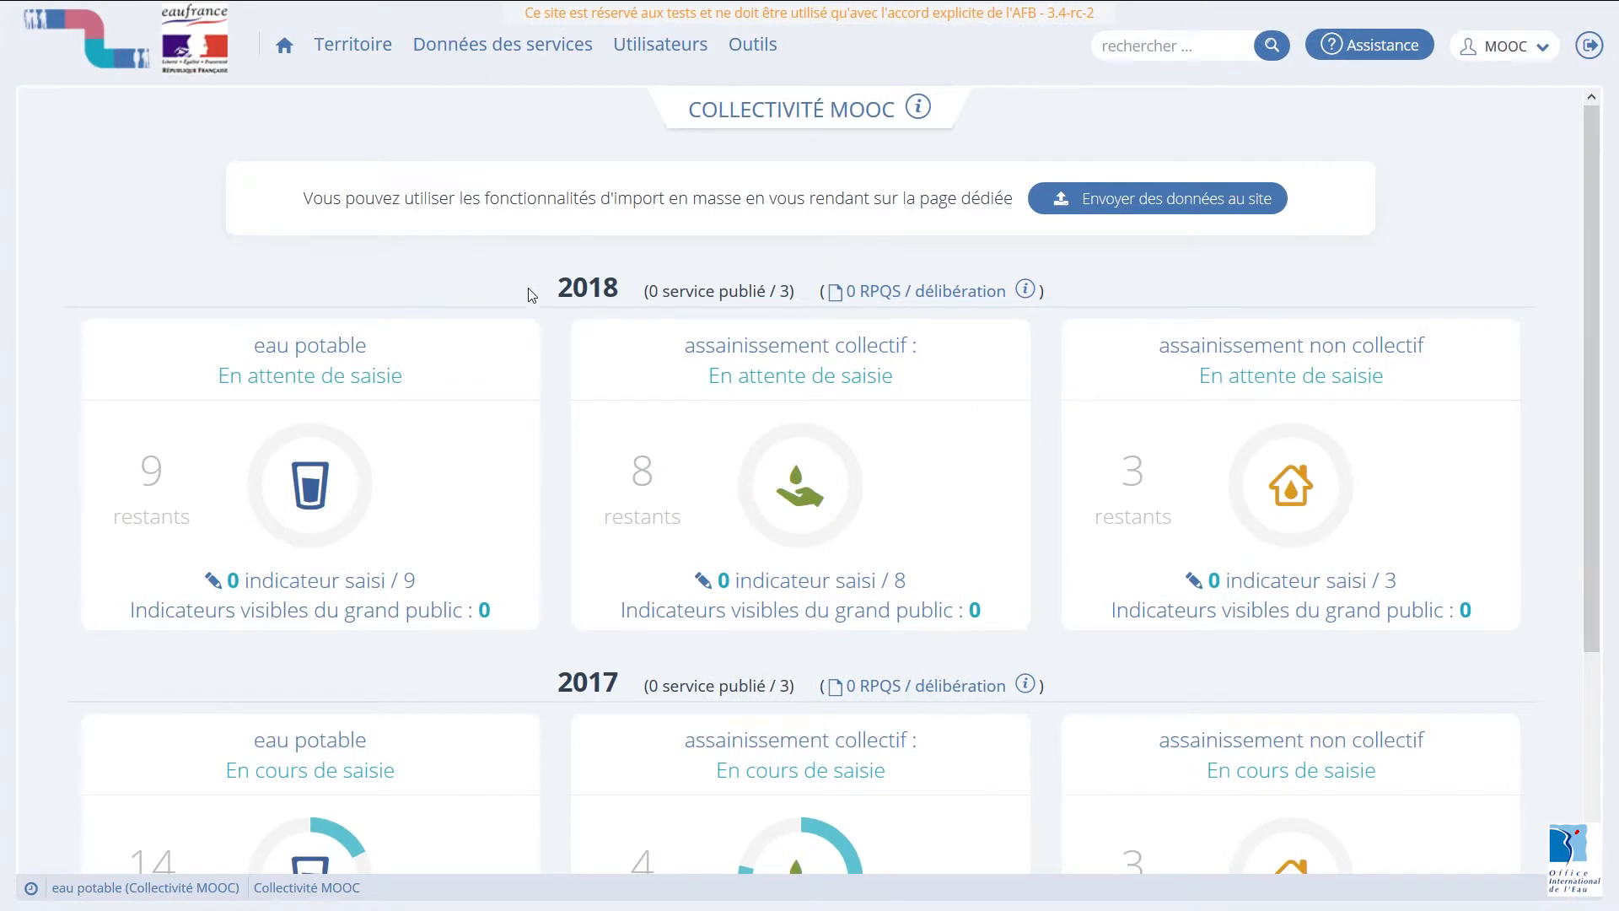
# Open data entry for the 2018 eau potable service and accept verifying its référentiel.
pyautogui.moveTo(408, 579)
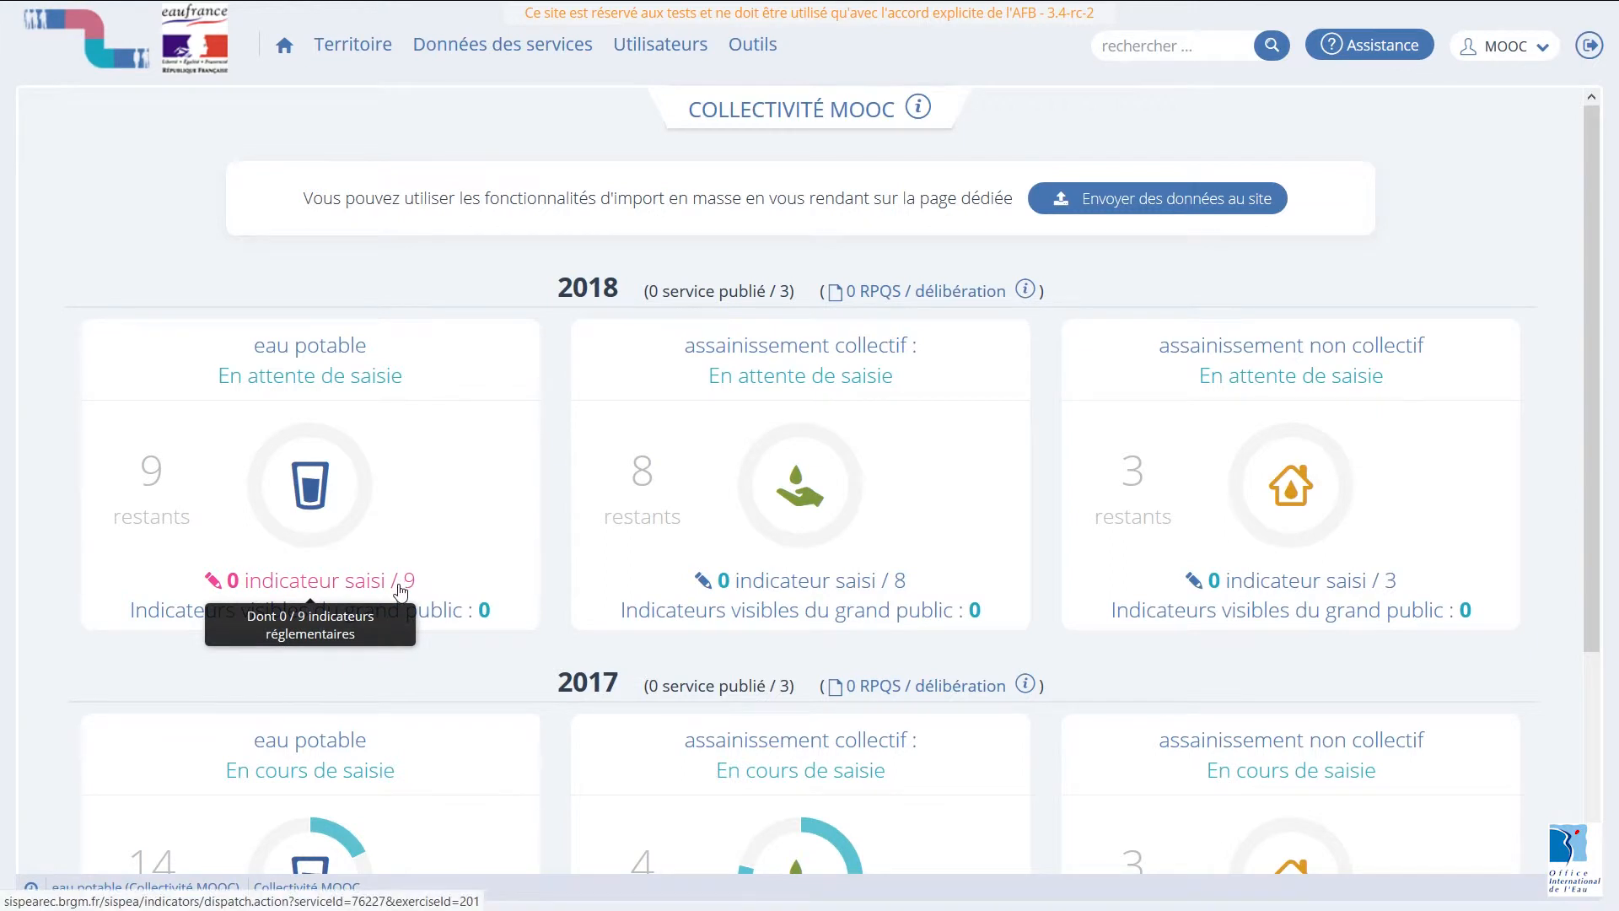
pyautogui.click(401, 591)
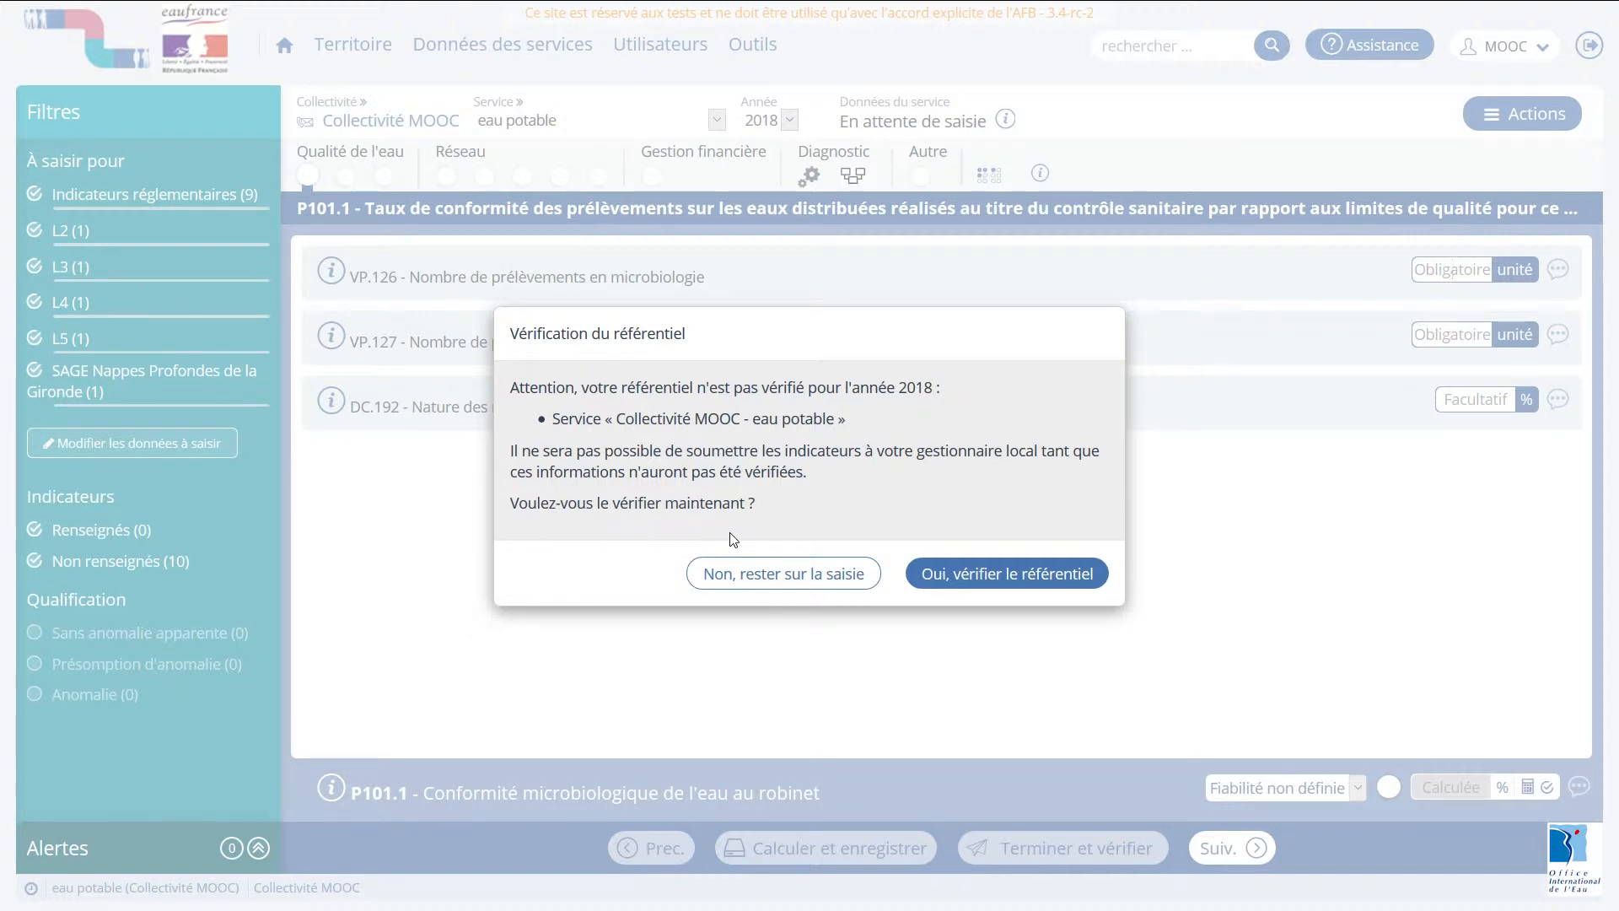
pyautogui.click(981, 582)
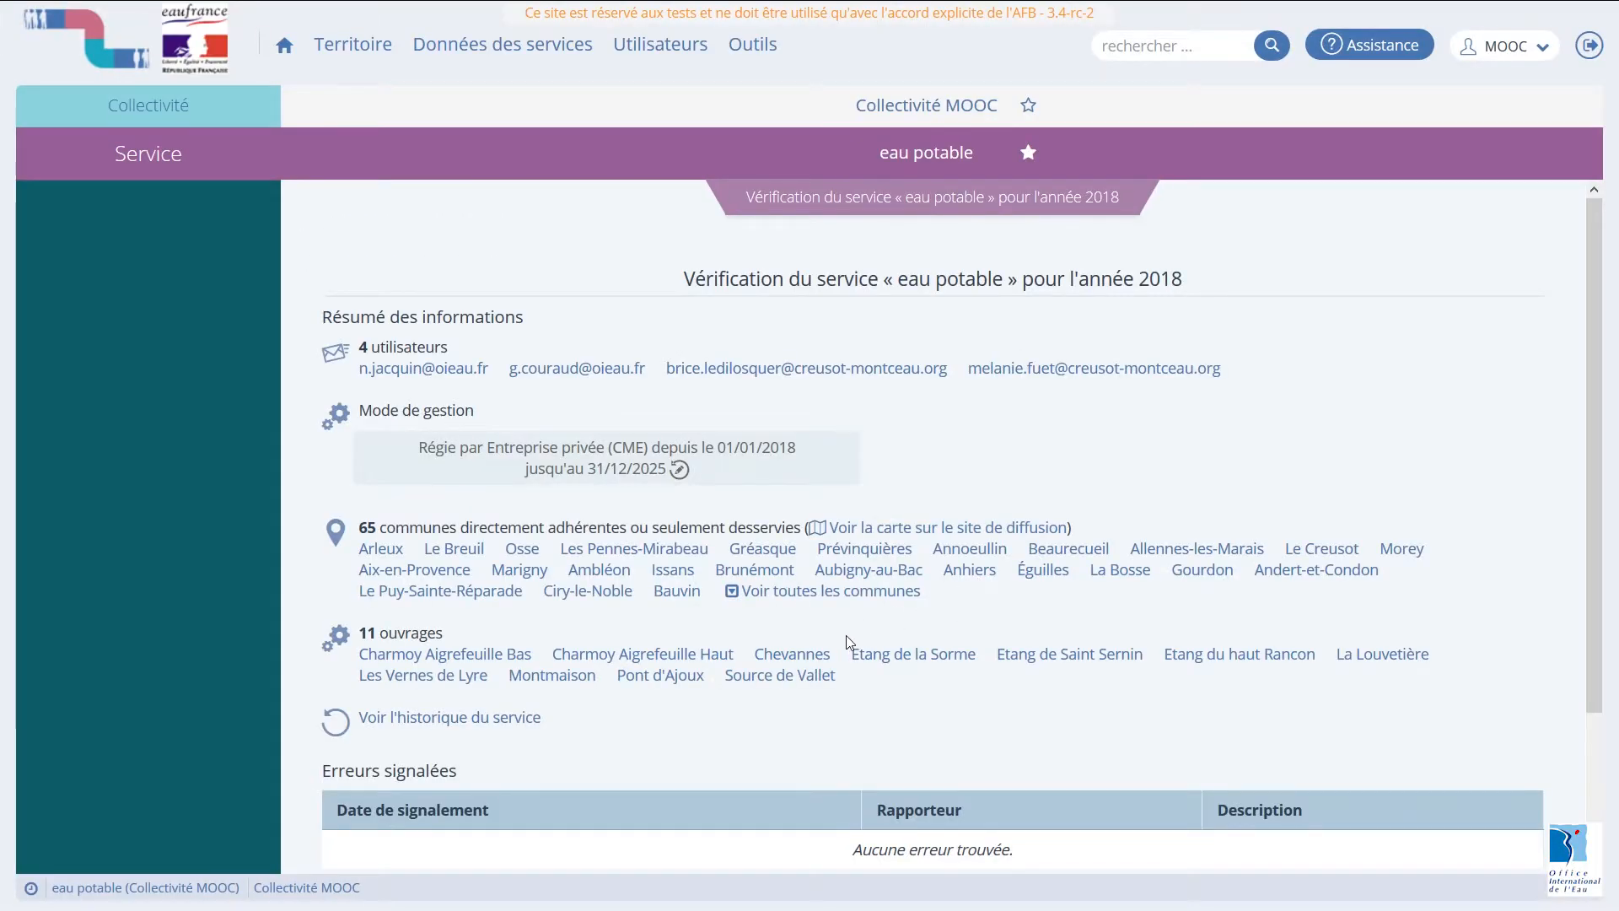
pyautogui.scroll(-2, 846, 639)
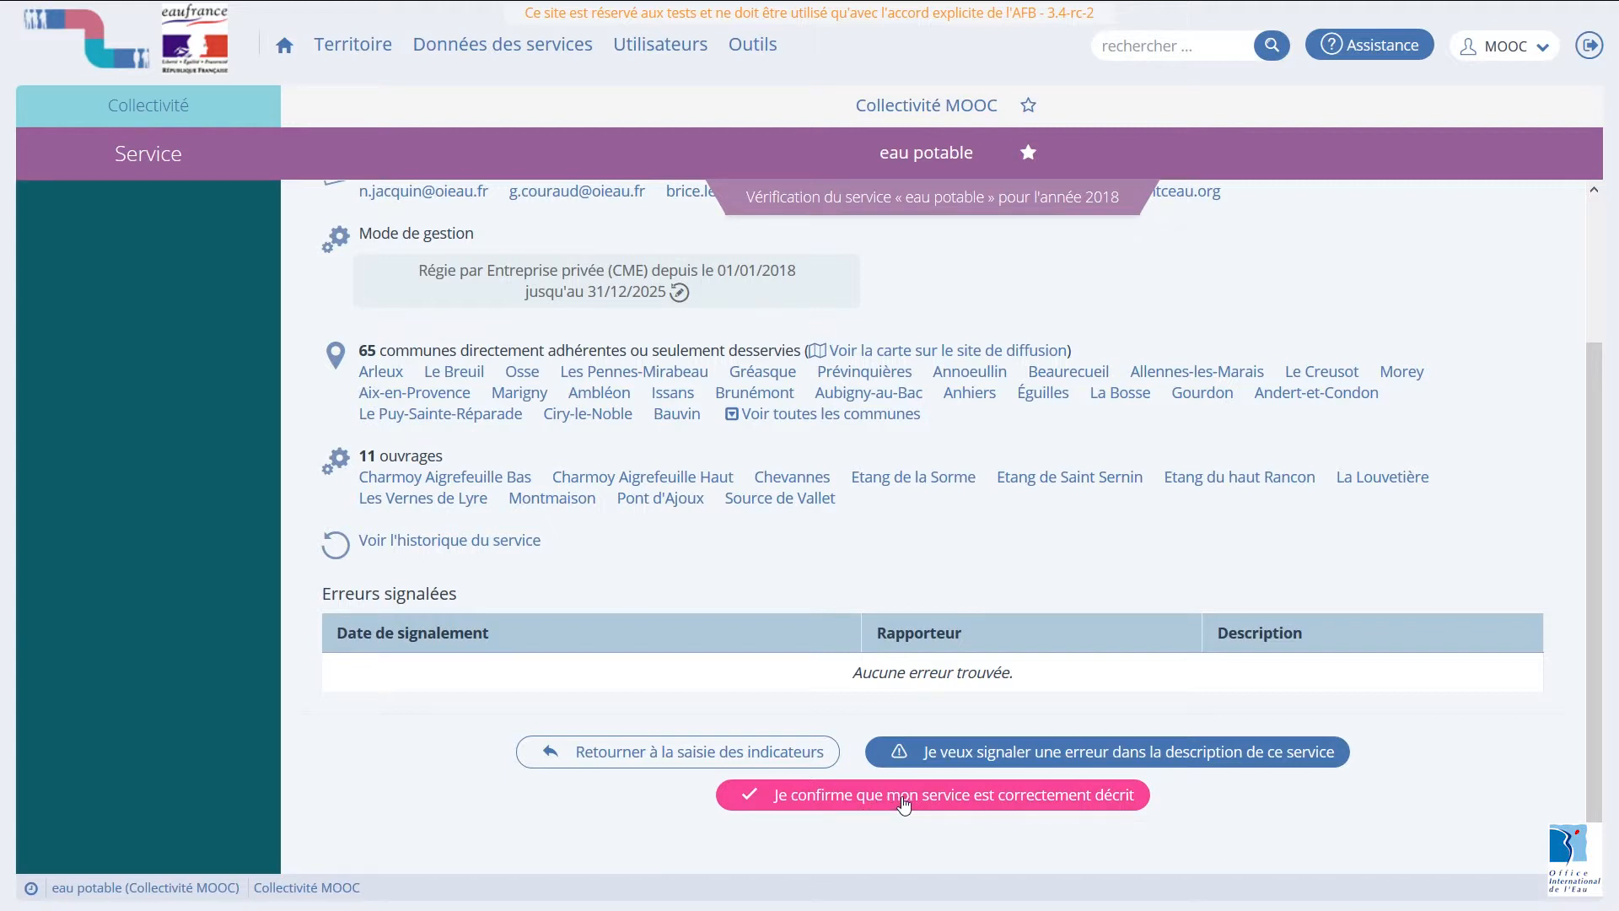
# Draft a modification request for the eau potable service reading "Signaler une erreur." and cancel it.
pyautogui.click(997, 756)
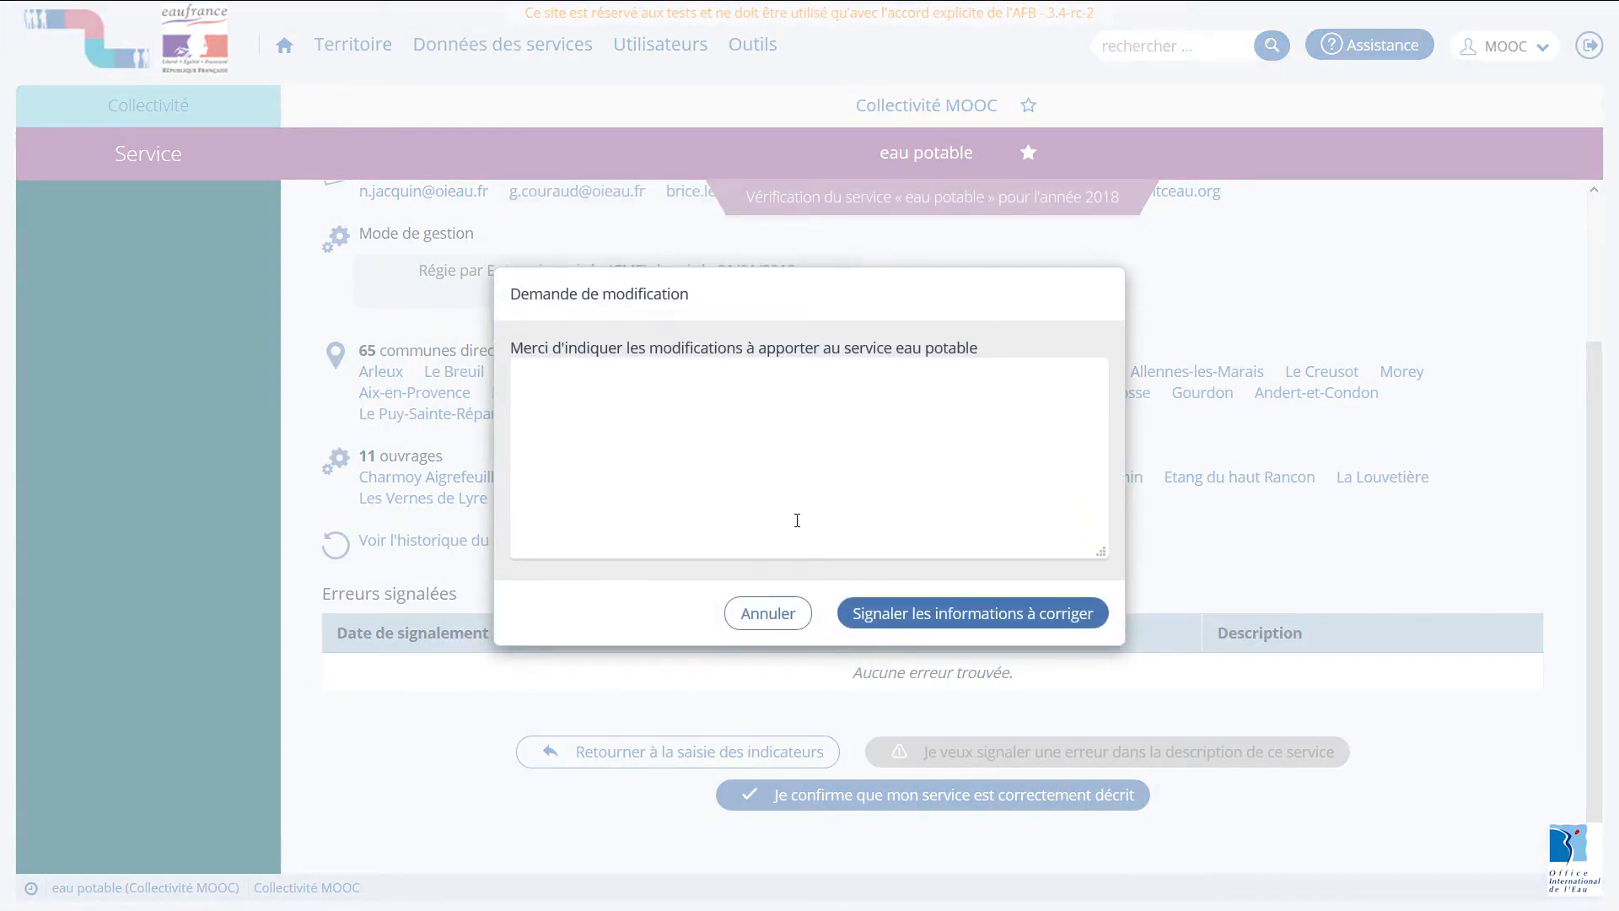
pyautogui.click(763, 410)
pyautogui.write('Signaler ')
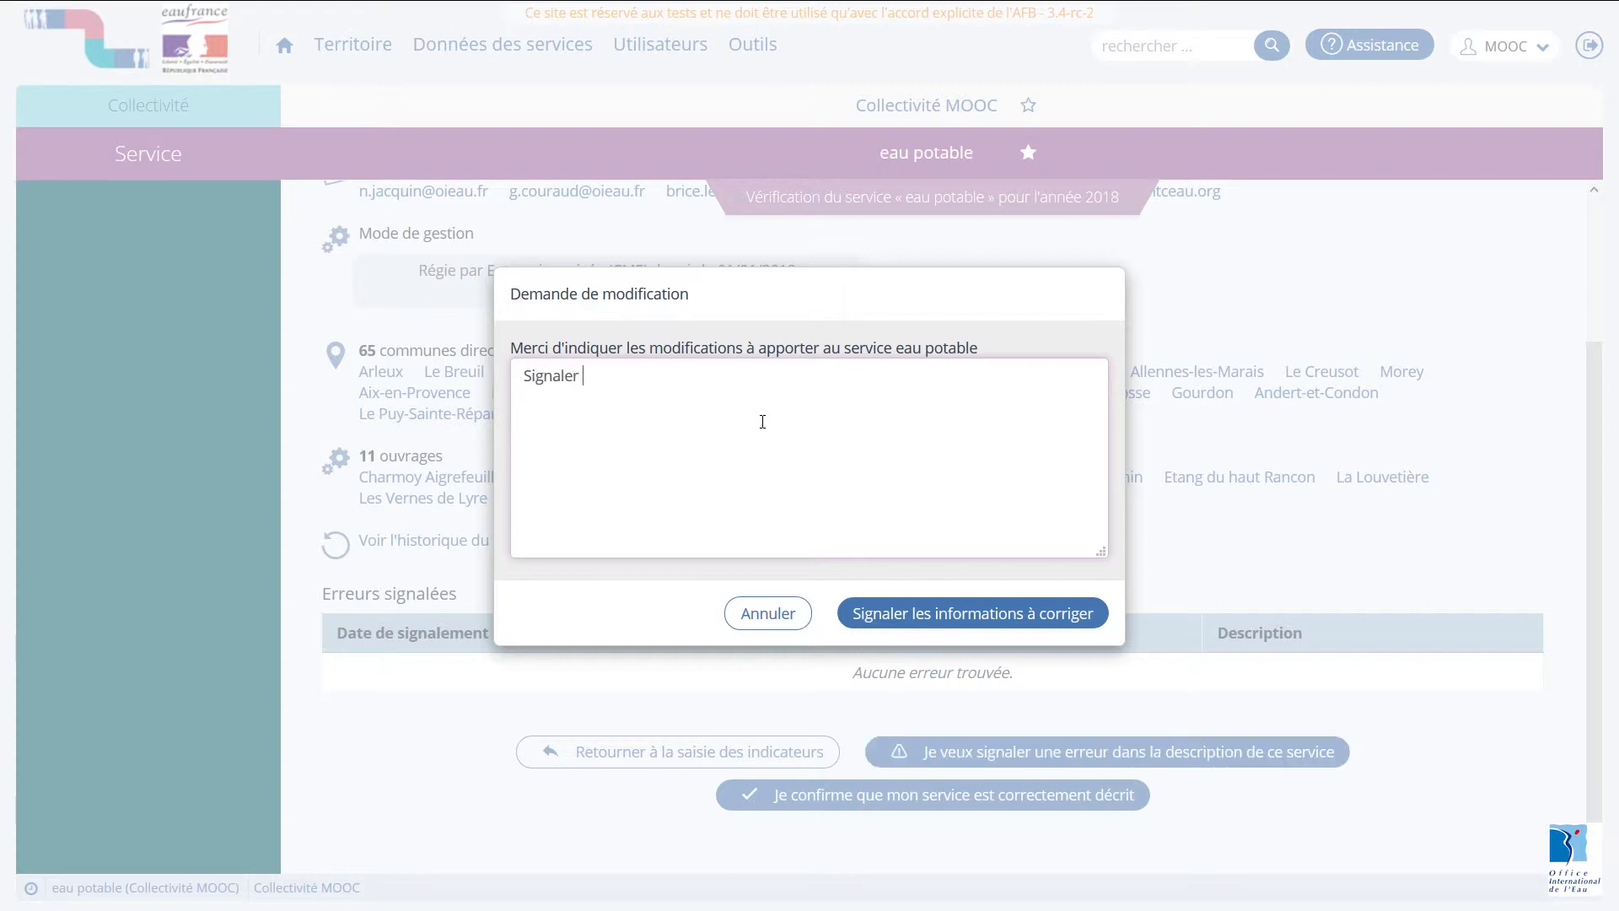
pyautogui.write('une erreur.')
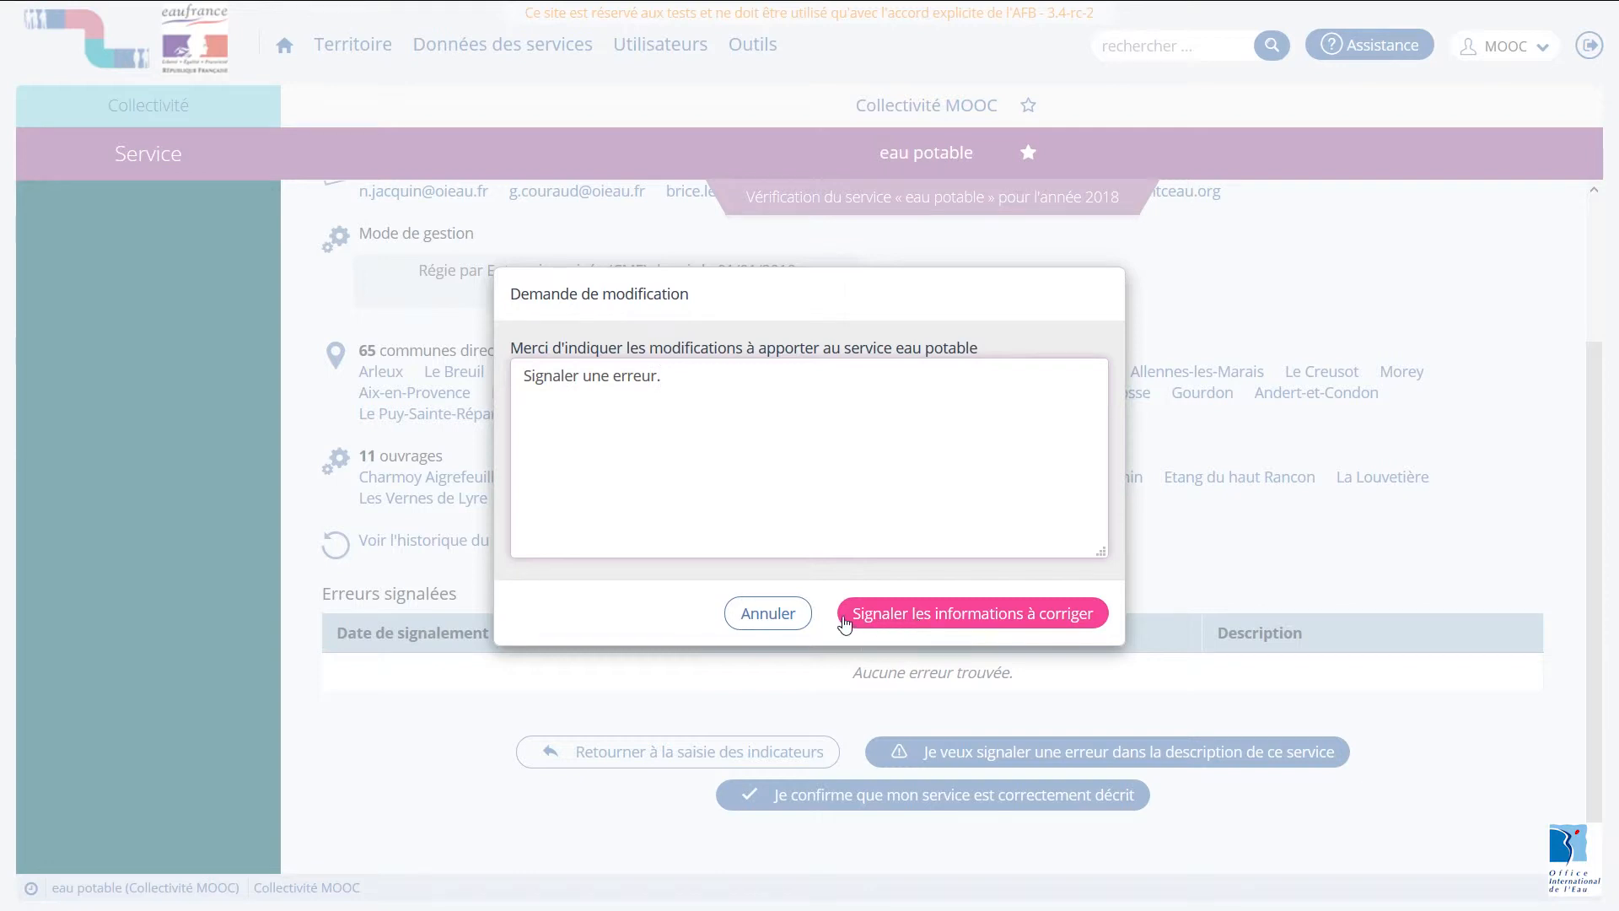
pyautogui.click(799, 616)
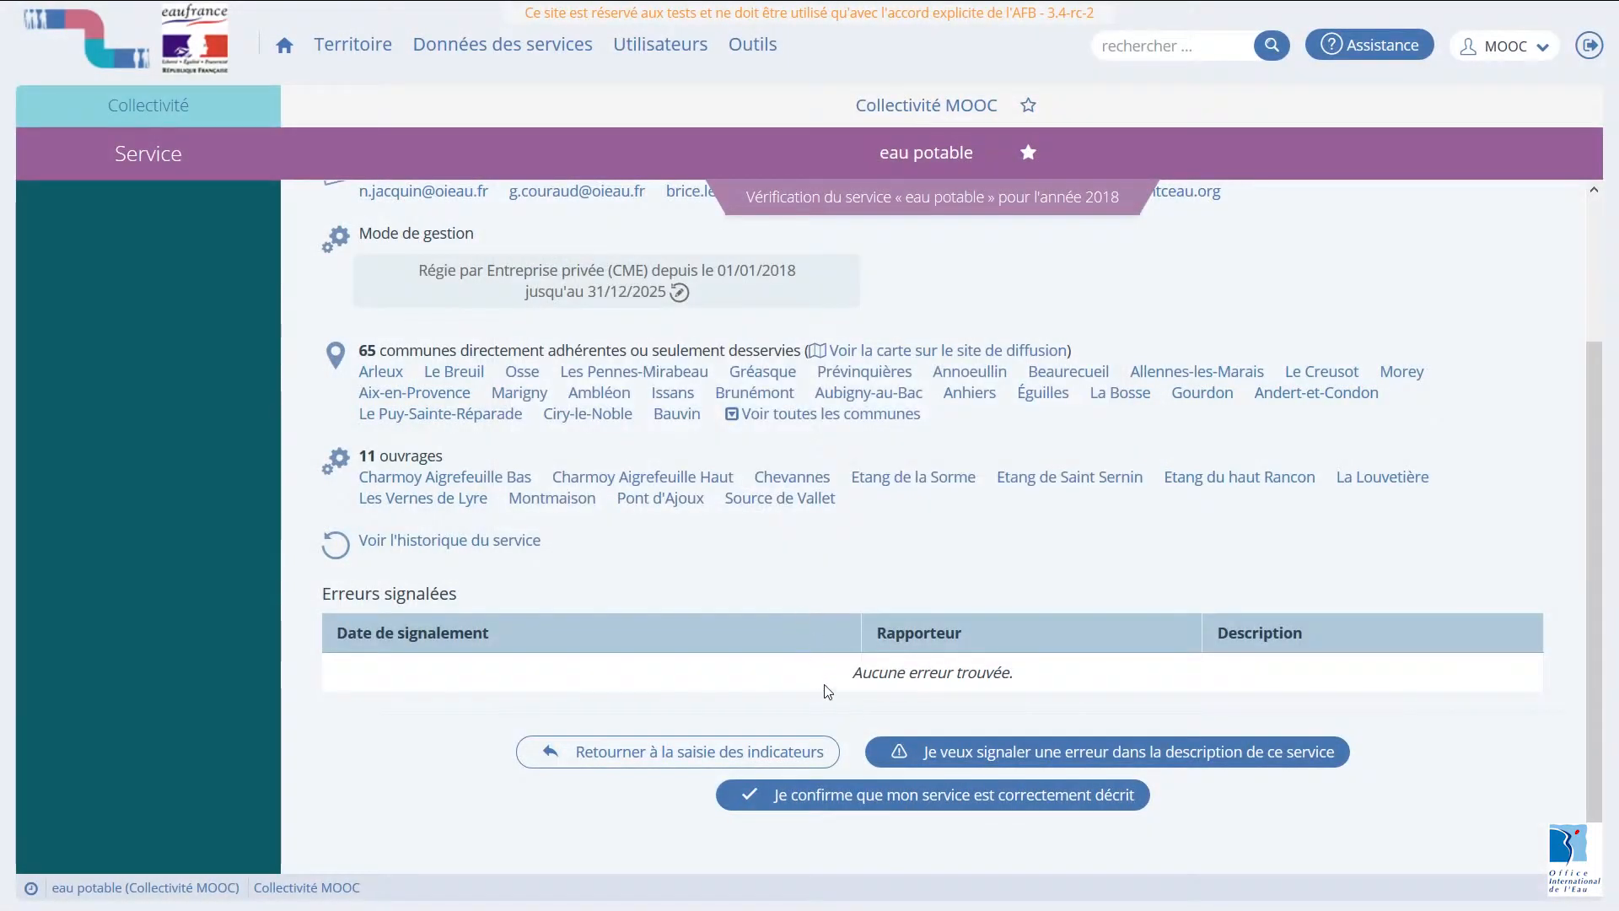
# Confirm that the 2018 eau potable service is correctly described and continue to the indicators page.
pyautogui.click(856, 798)
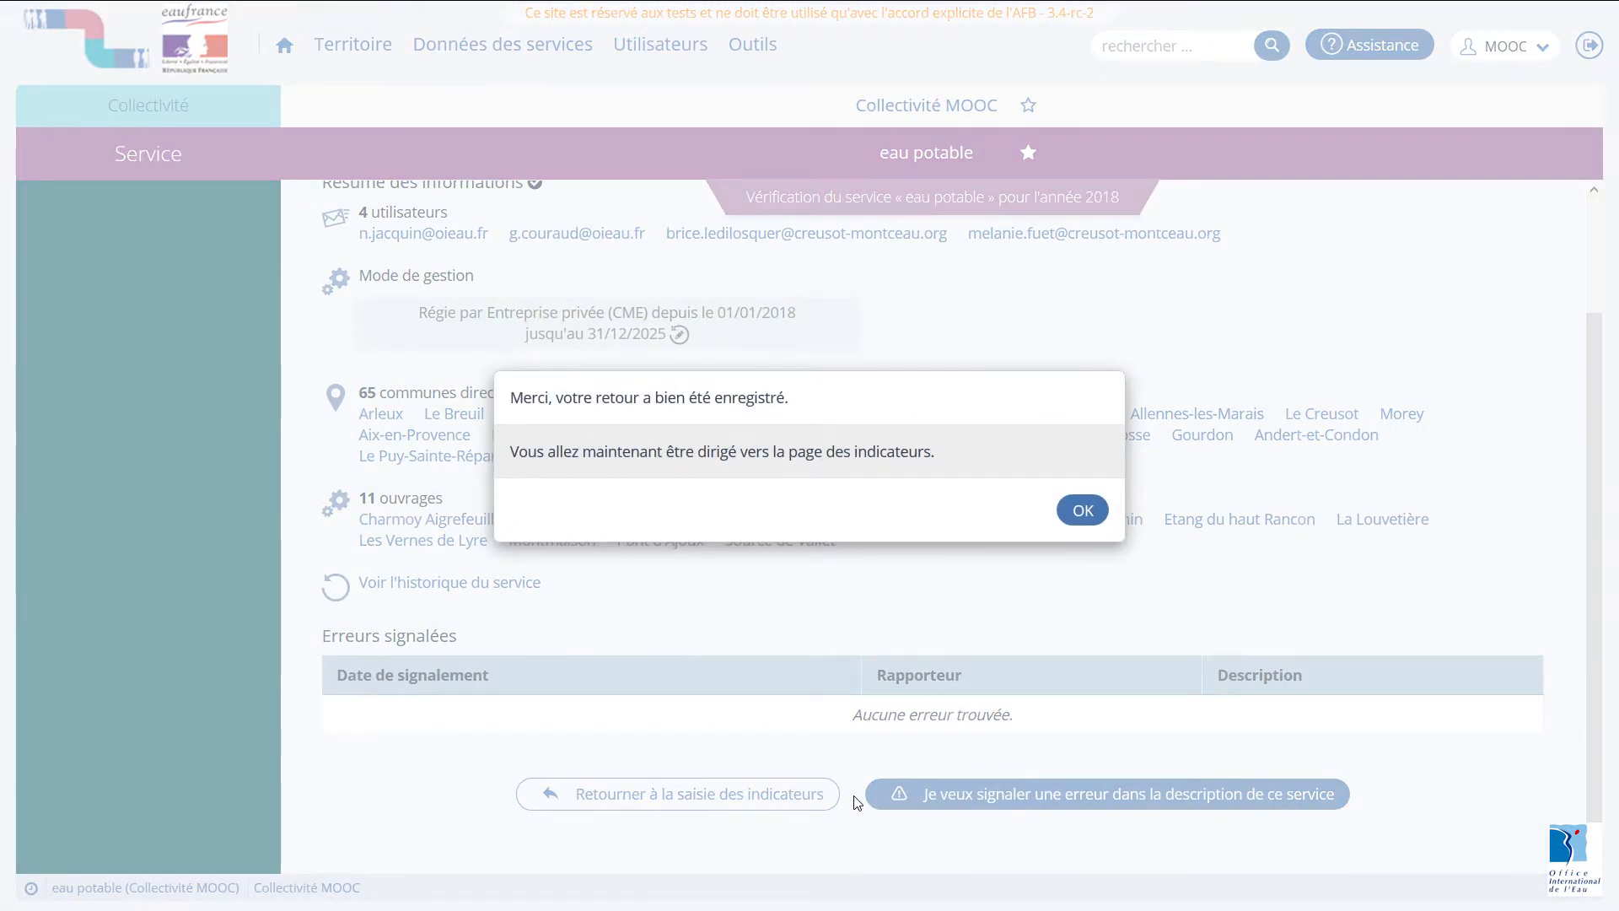
pyautogui.click(1084, 510)
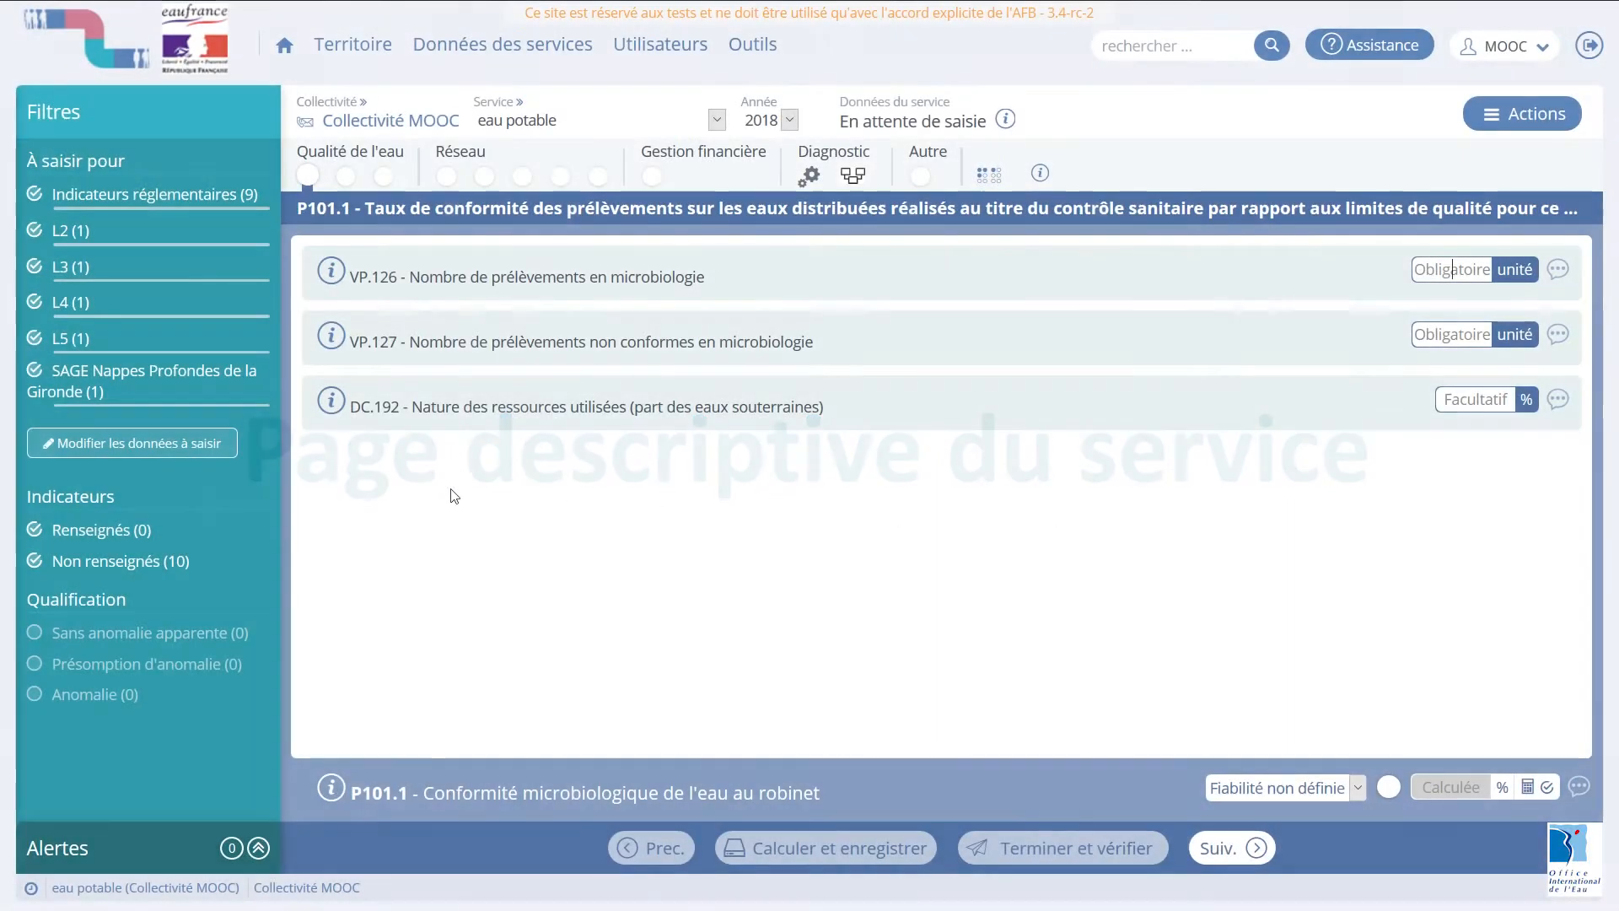
# Open the 2018 eau potable service description, switch it to 2017 and review its Périmètre, Ouvrages and Vue d'ensemble.
pyautogui.click(285, 55)
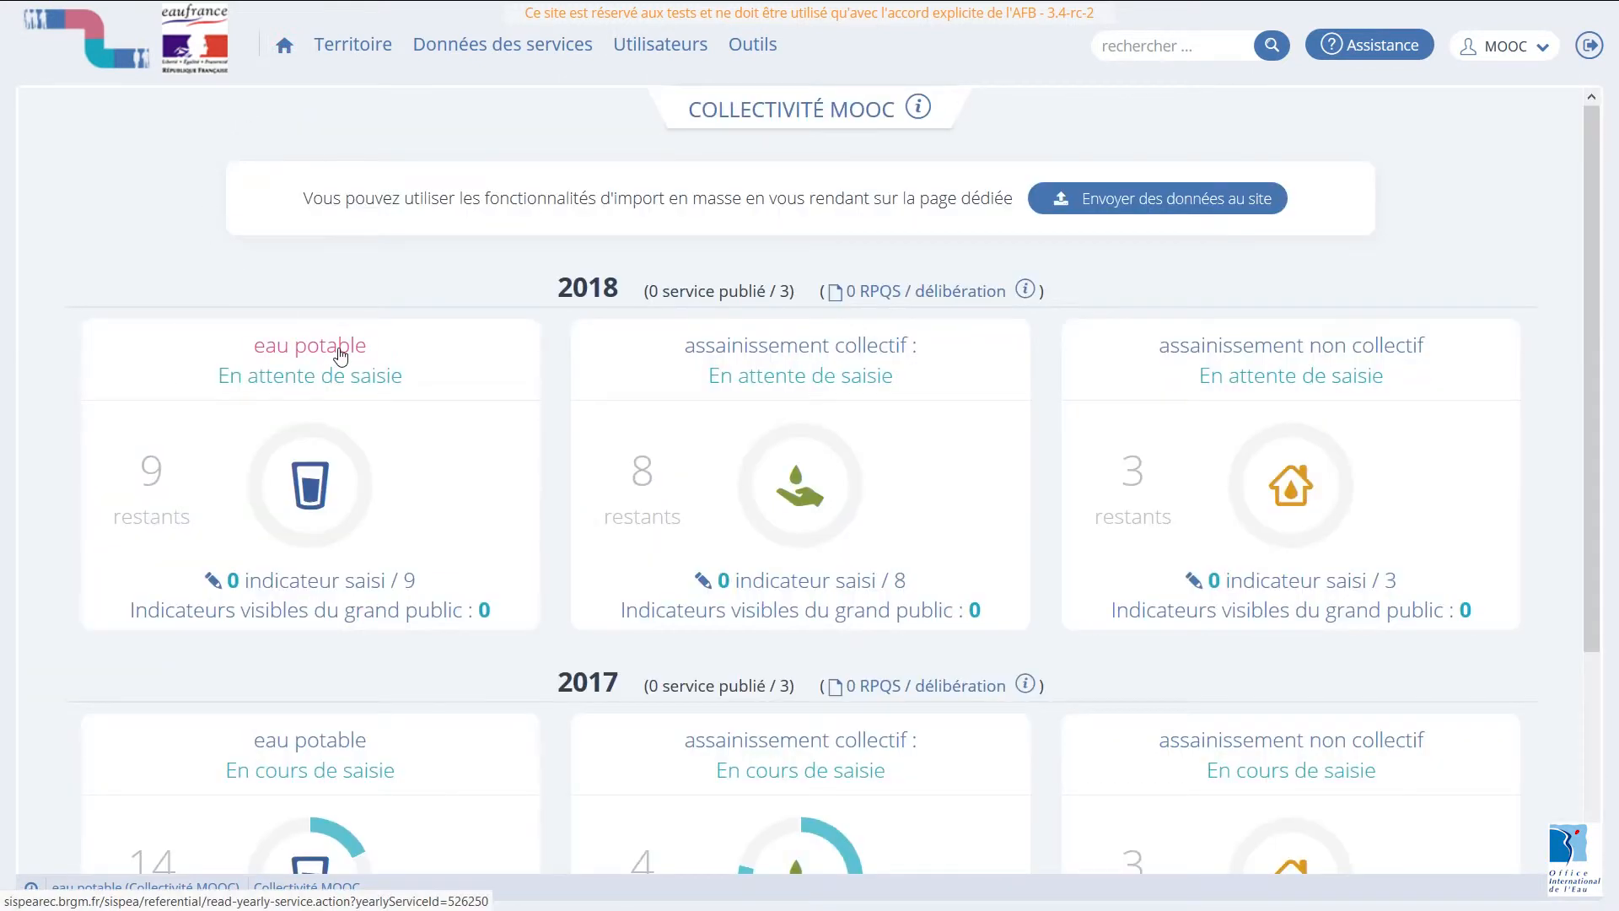
pyautogui.click(340, 356)
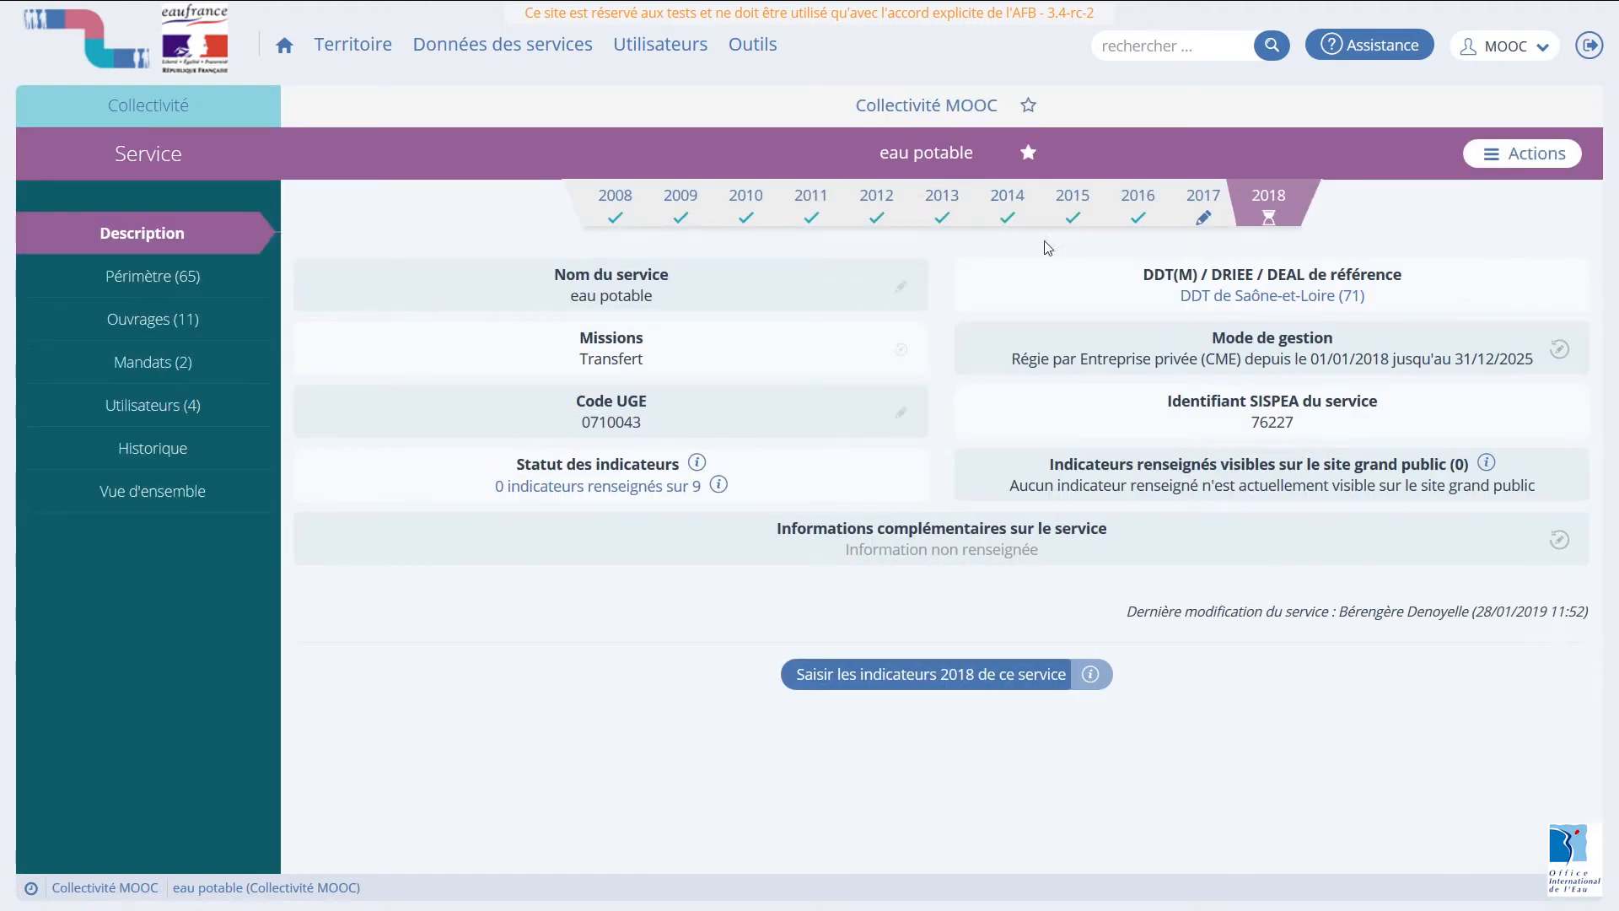
pyautogui.click(1204, 203)
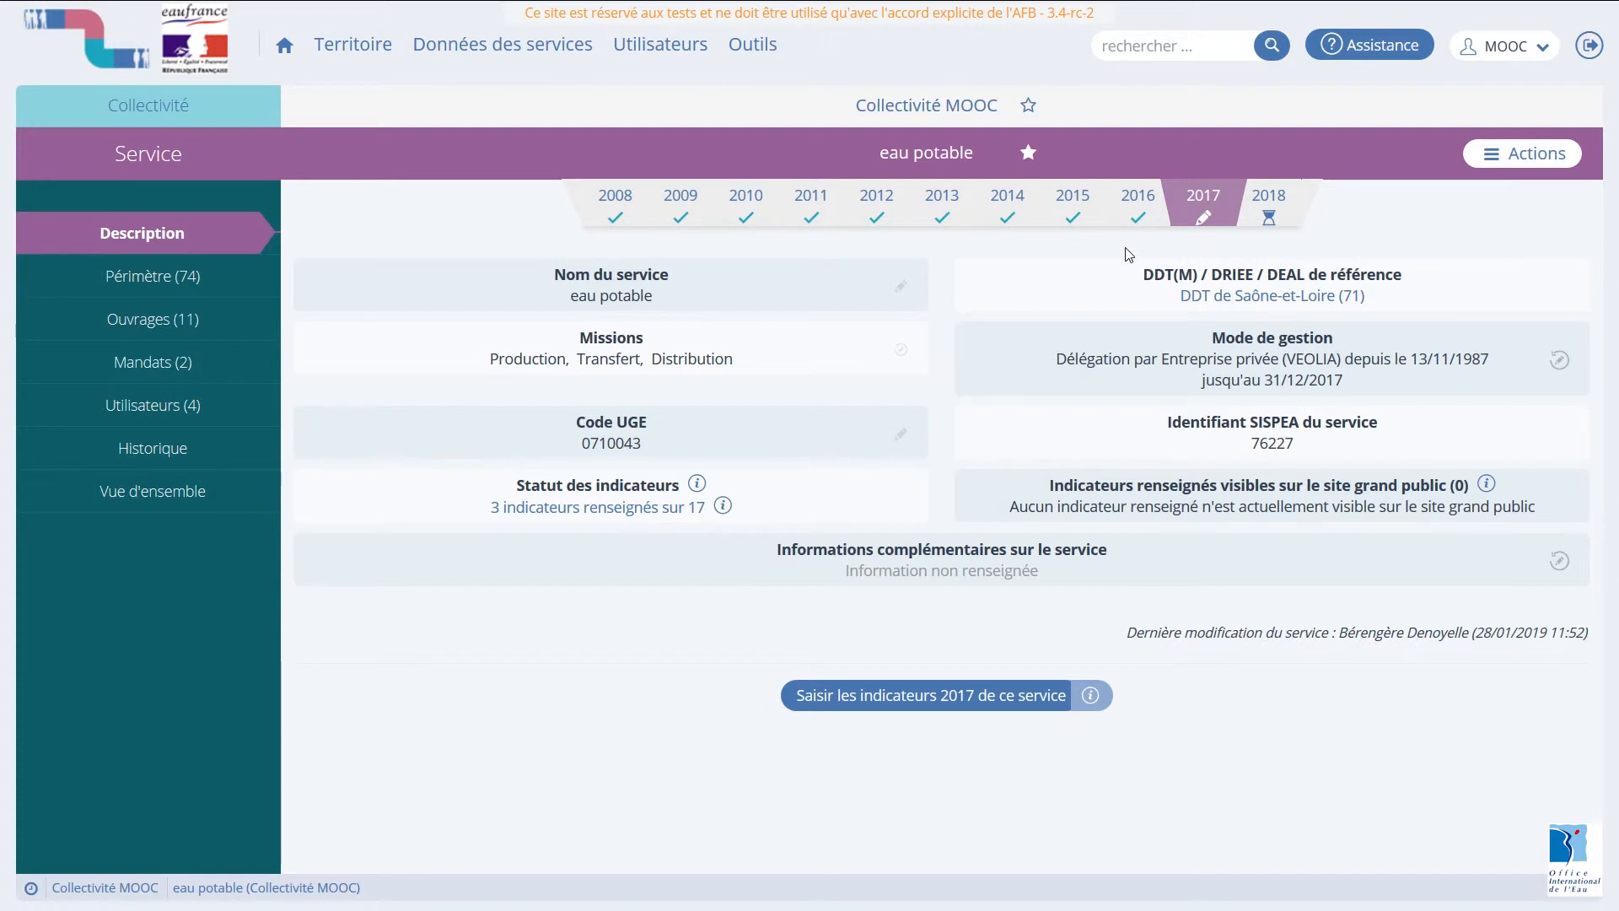
pyautogui.click(211, 278)
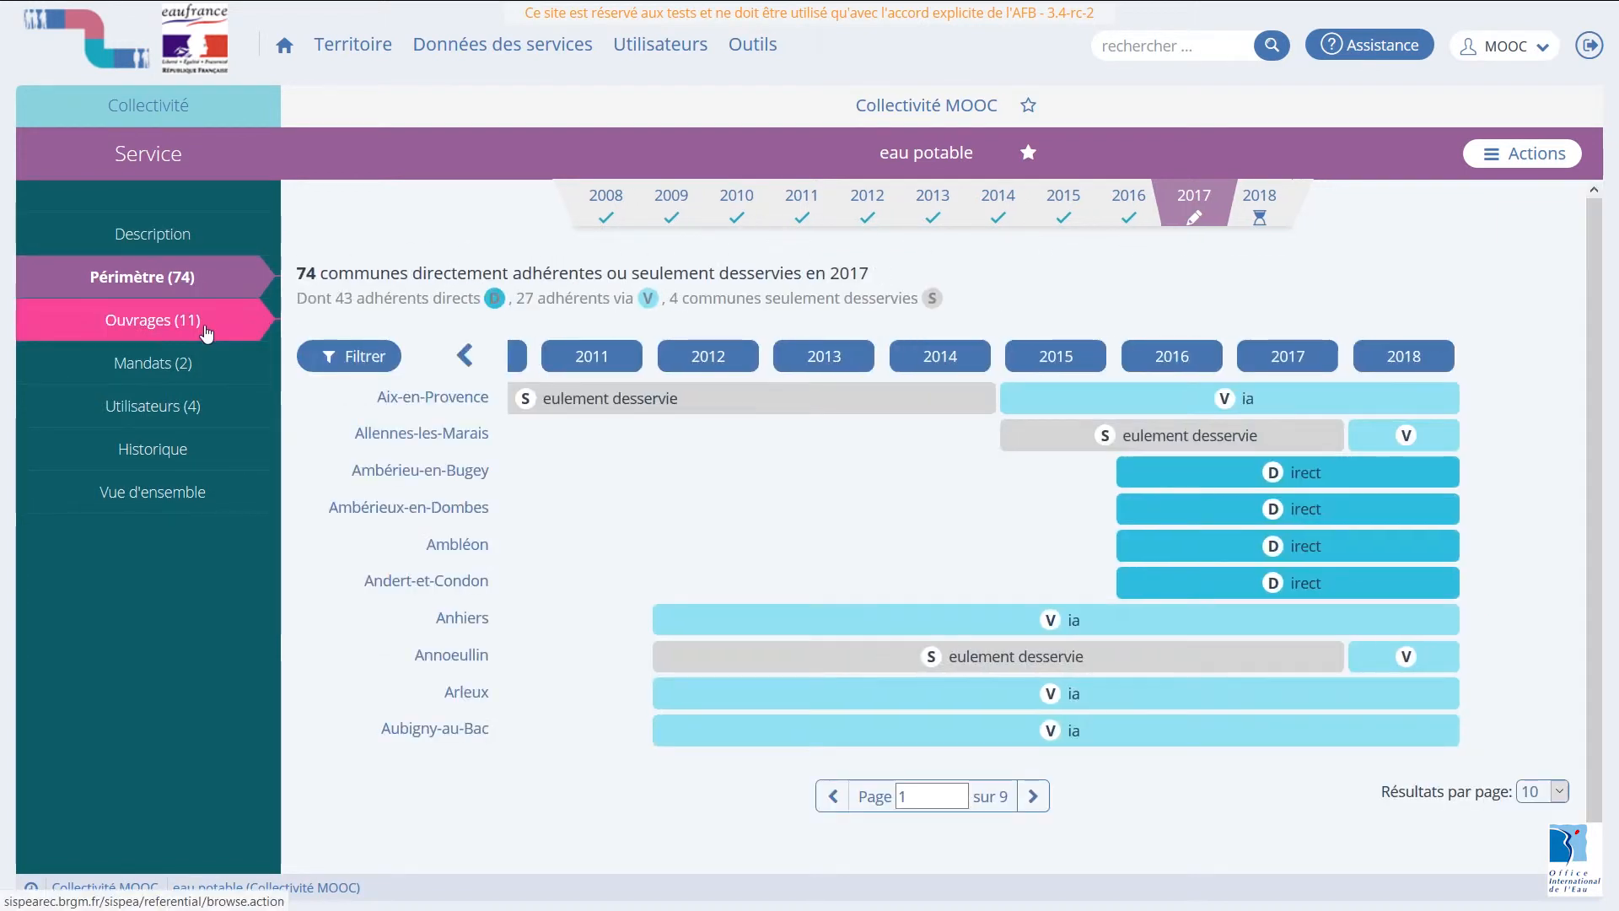
pyautogui.click(206, 329)
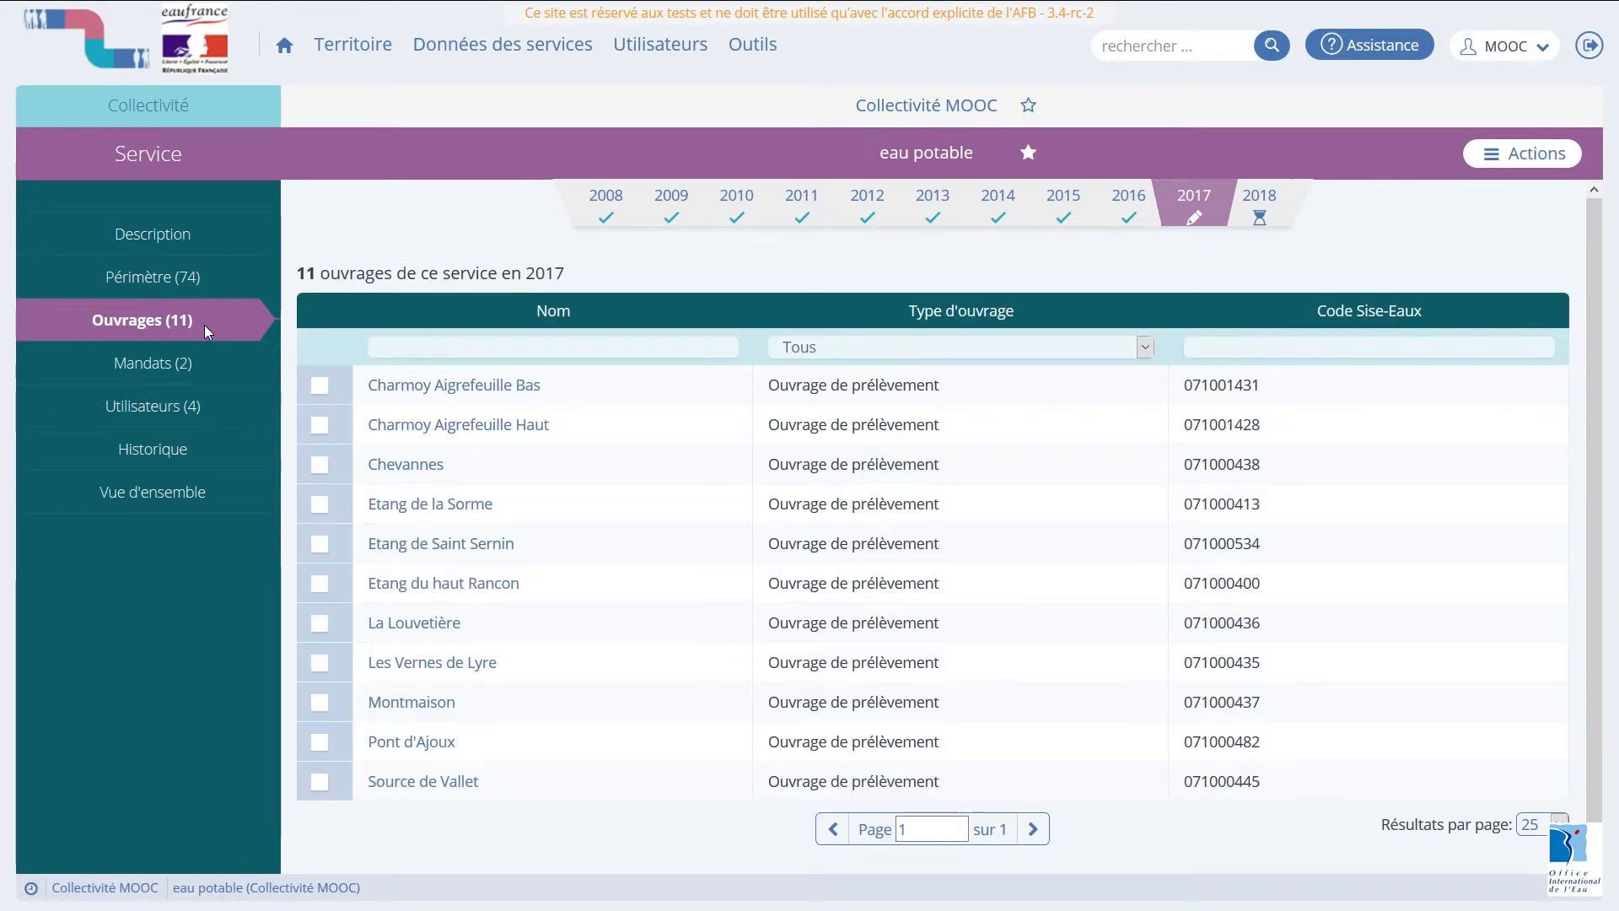
pyautogui.click(262, 498)
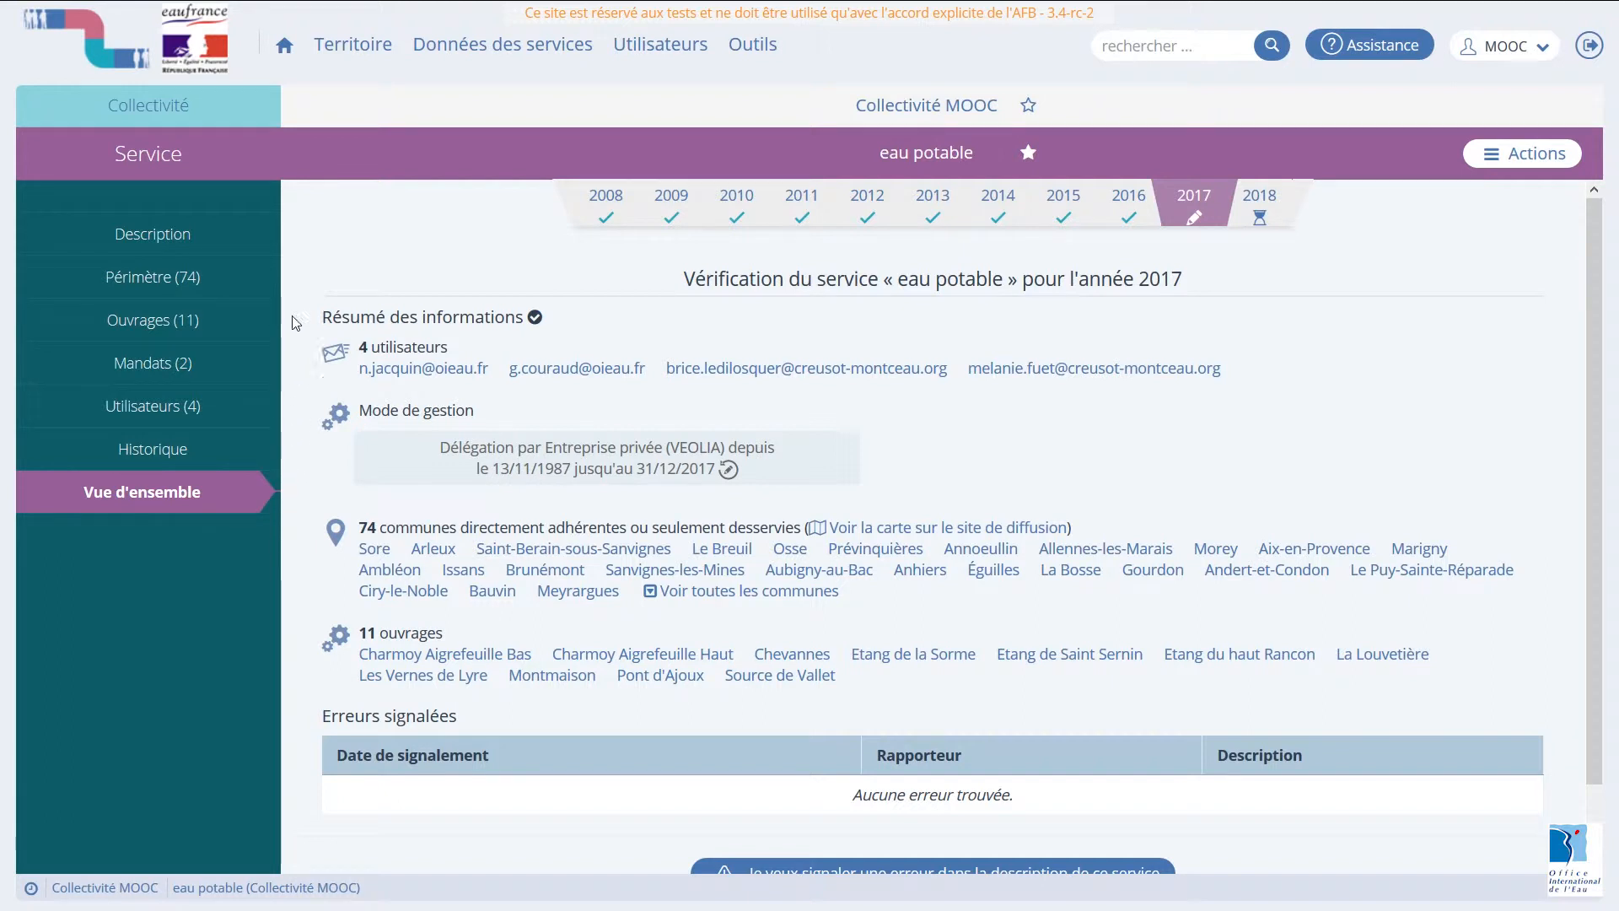
# Review the collectivity's 2018 Compétences transférées, RPQS and Vue d'ensemble sections and its available actions.
pyautogui.click(380, 51)
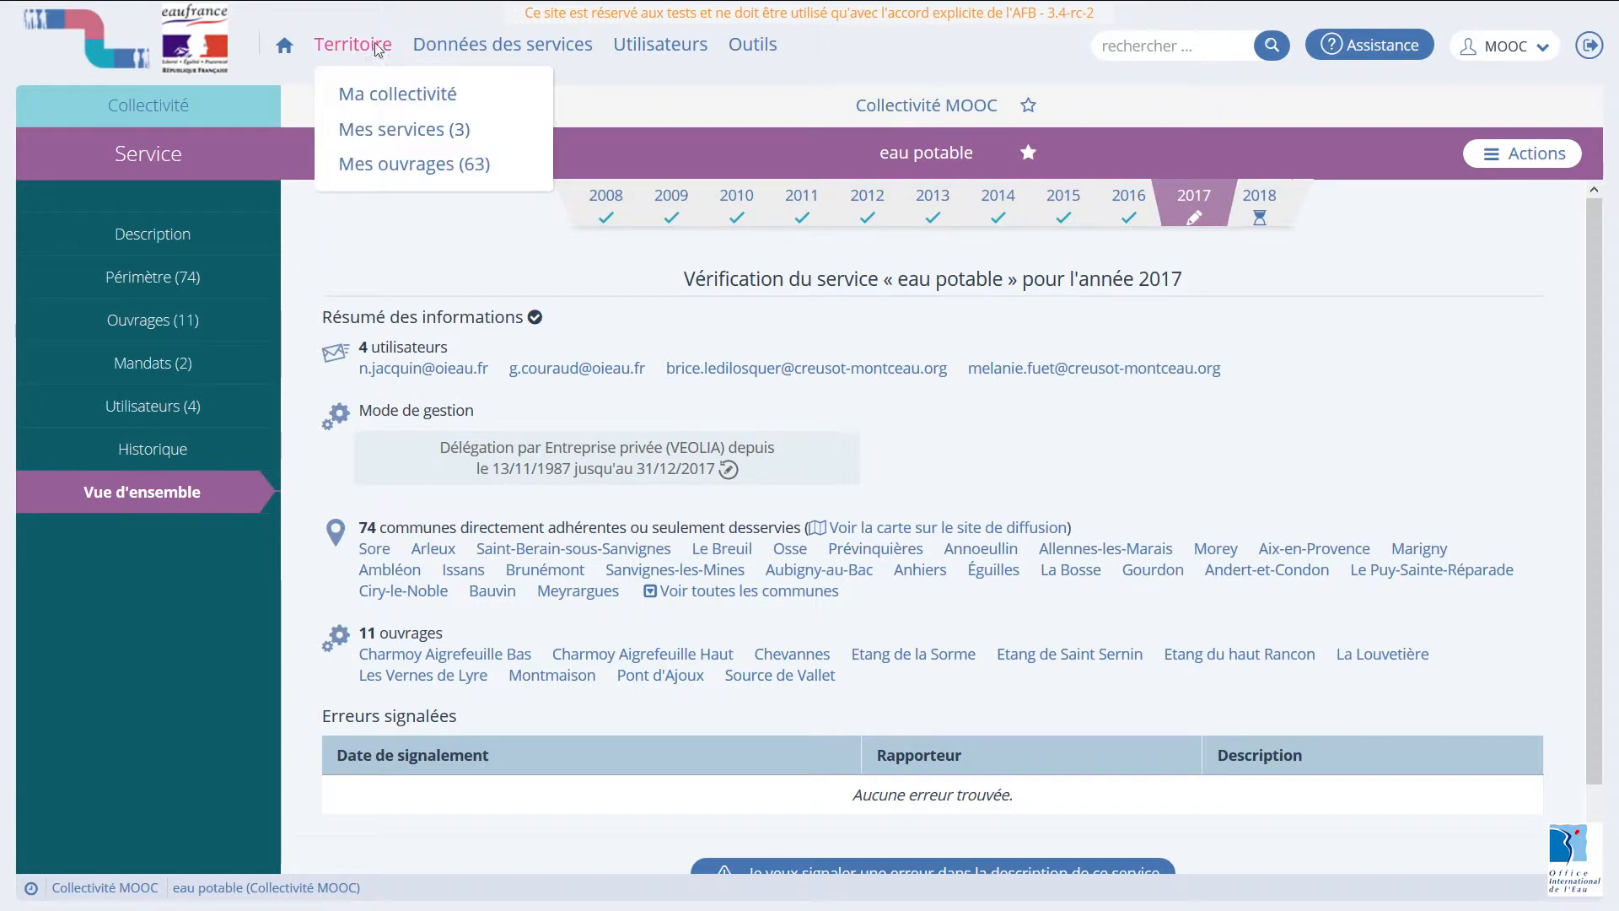
pyautogui.click(390, 97)
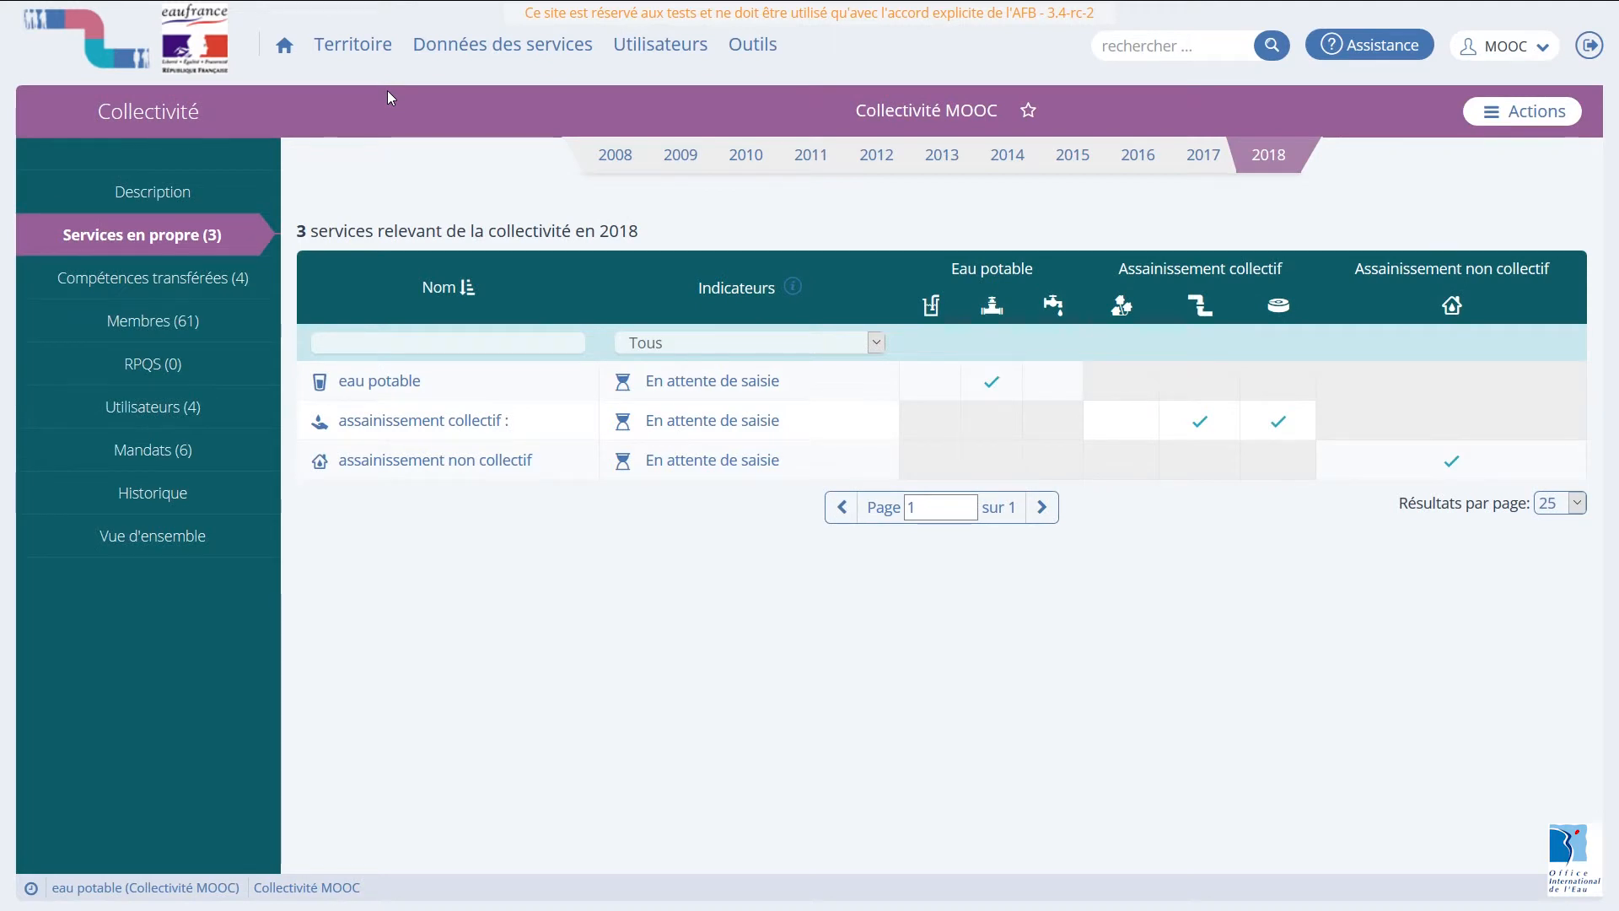
pyautogui.click(243, 277)
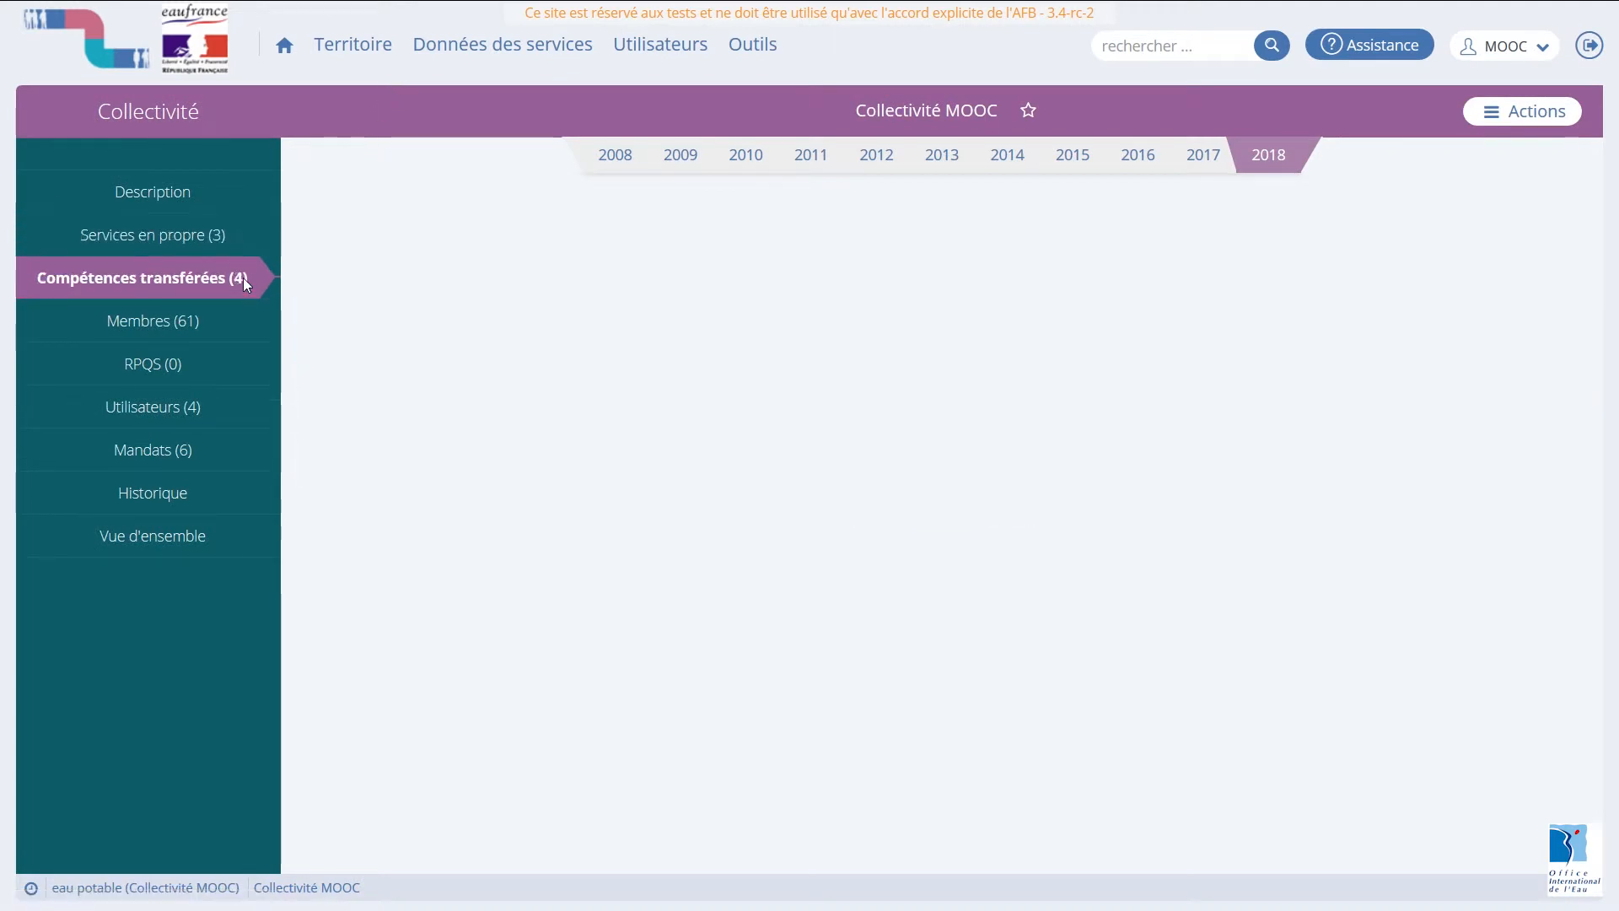
pyautogui.click(222, 362)
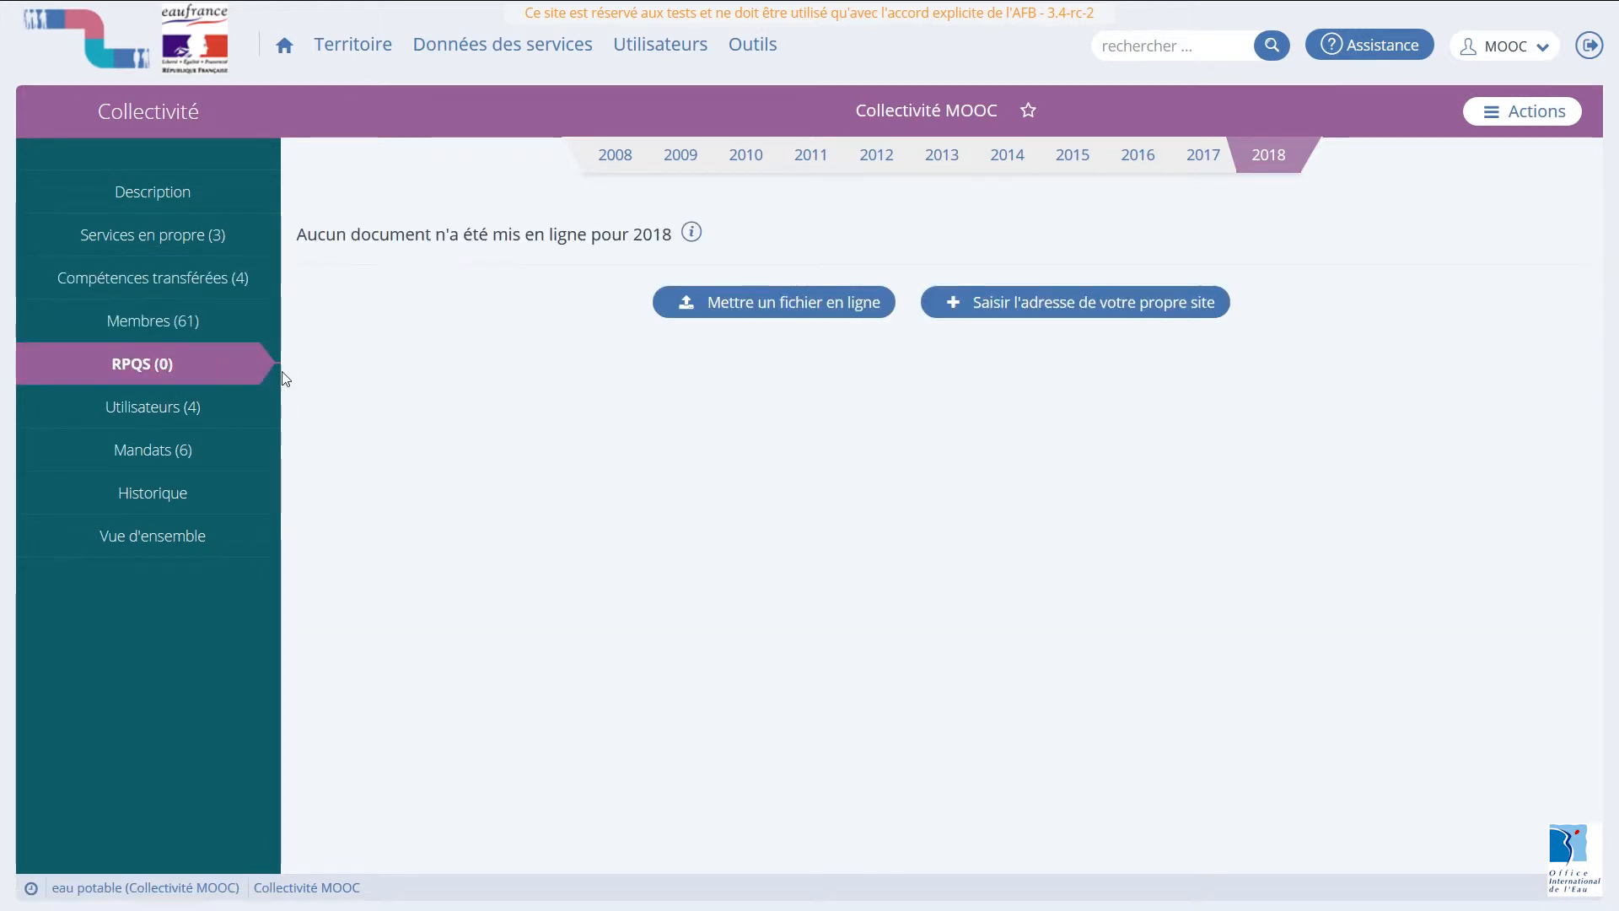
pyautogui.click(253, 553)
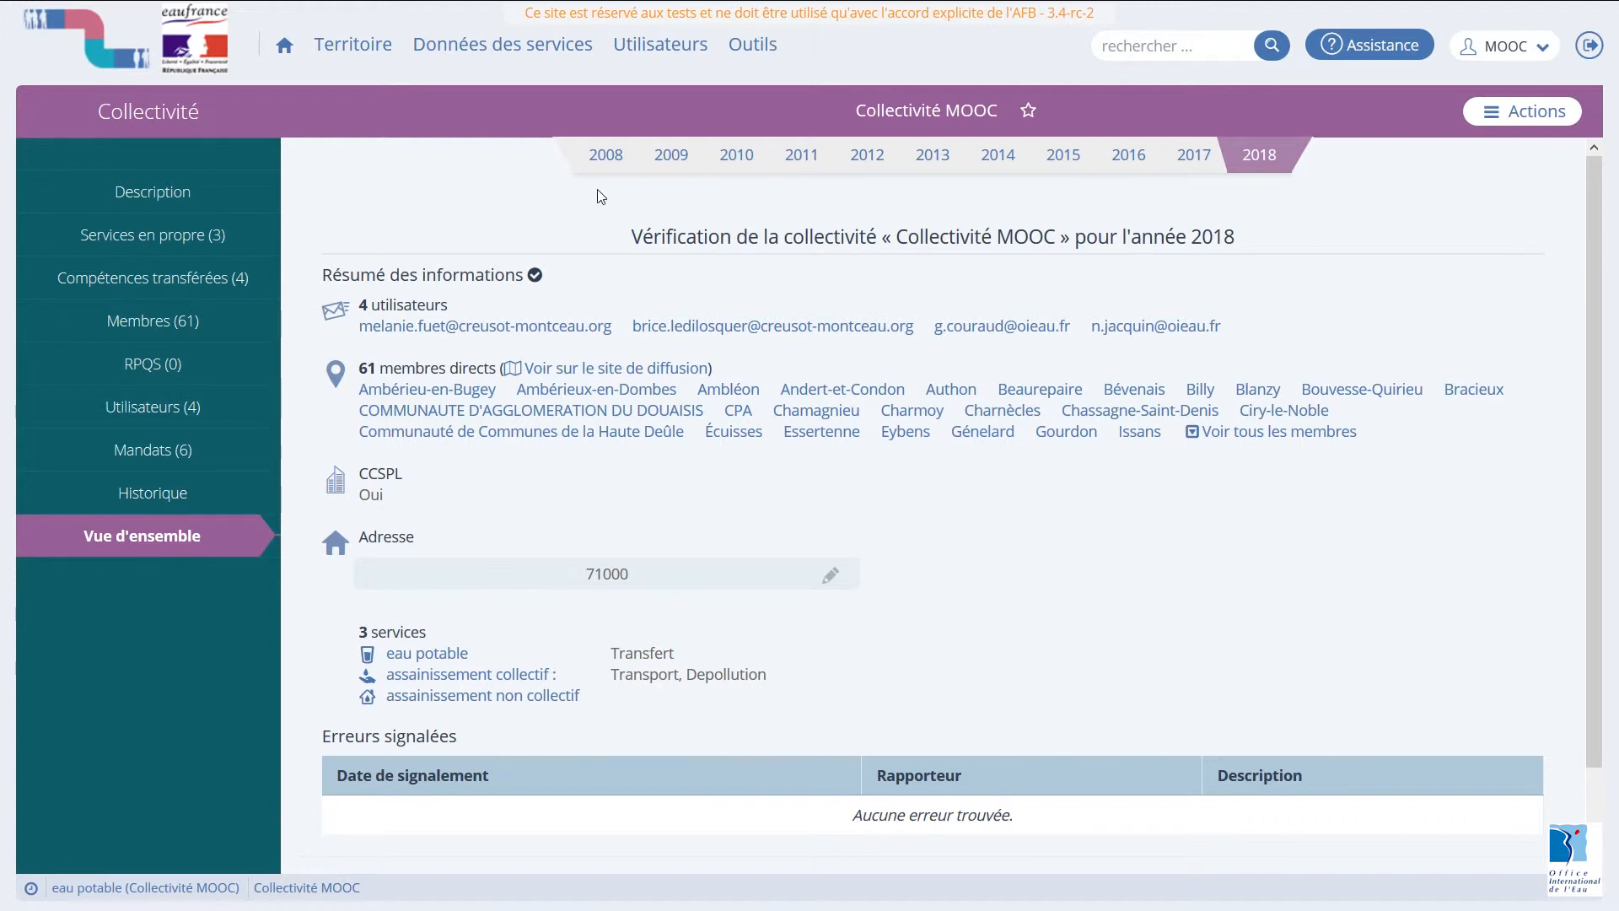
pyautogui.click(1518, 115)
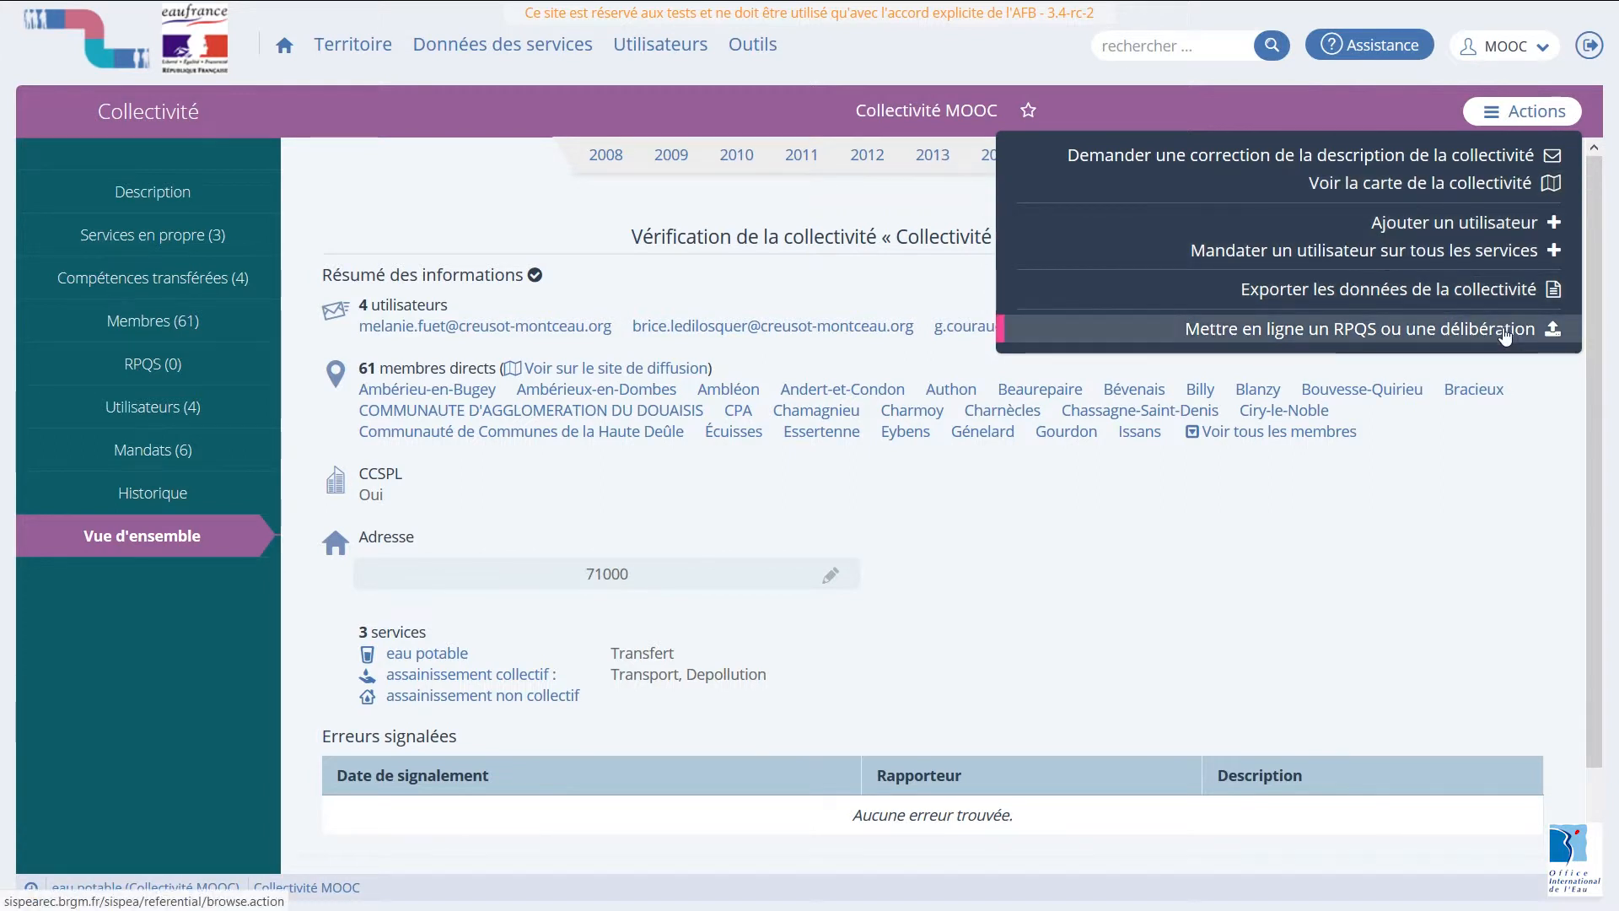
pyautogui.click(1499, 364)
# Switch the collectivity to 2017 and review its Historique, Mandats with the Mandater help, and Vue d'ensemble.
pyautogui.click(1192, 155)
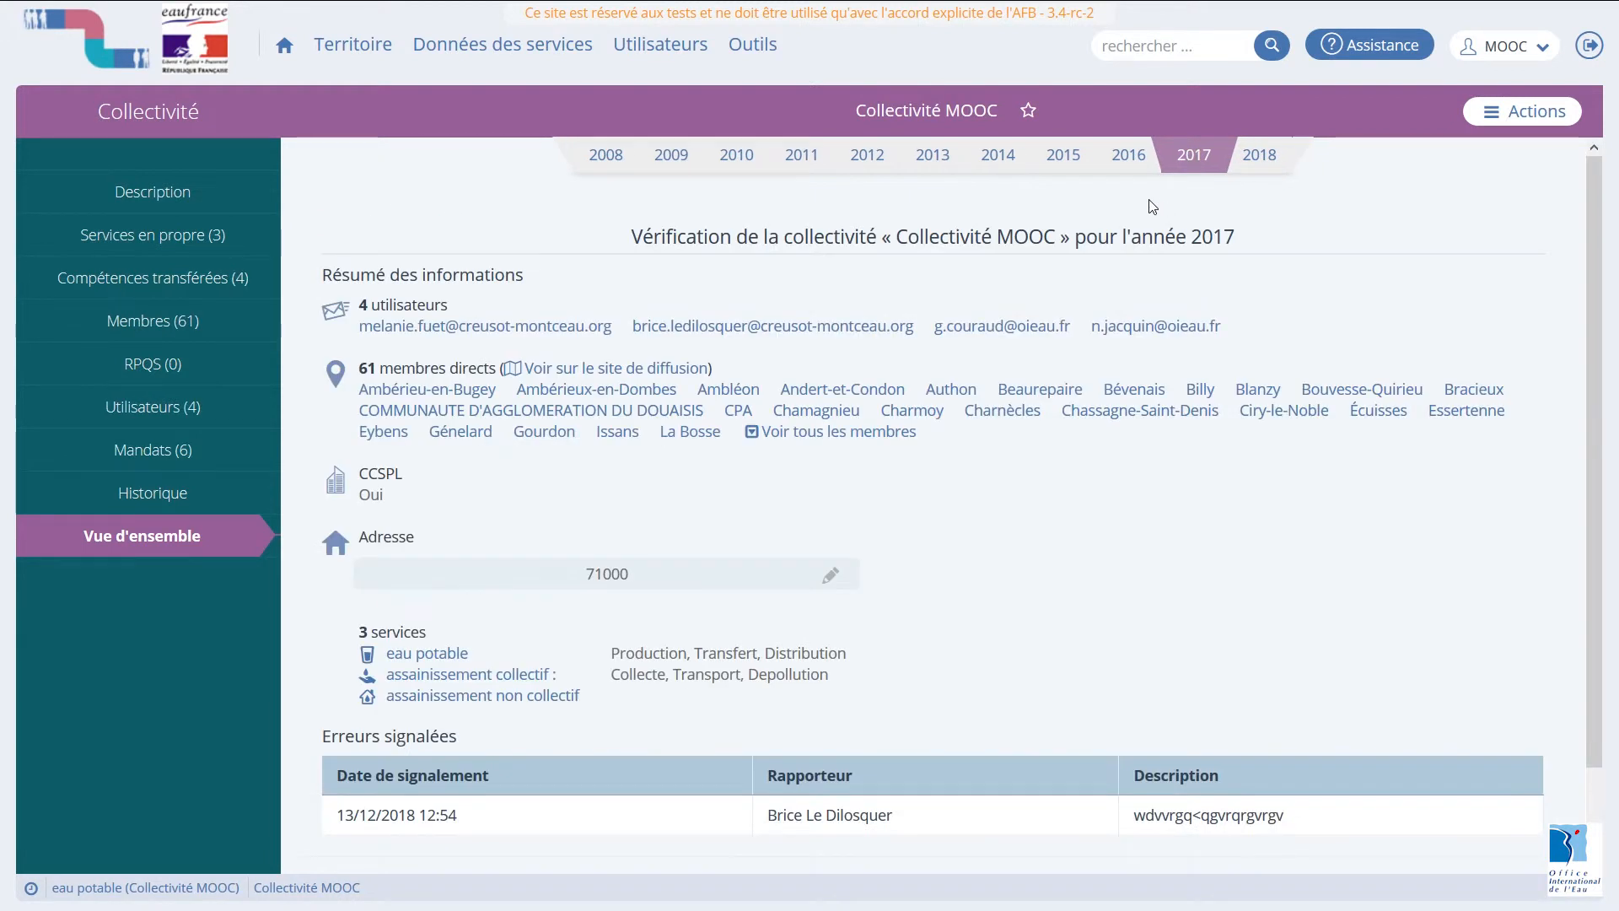
pyautogui.click(221, 498)
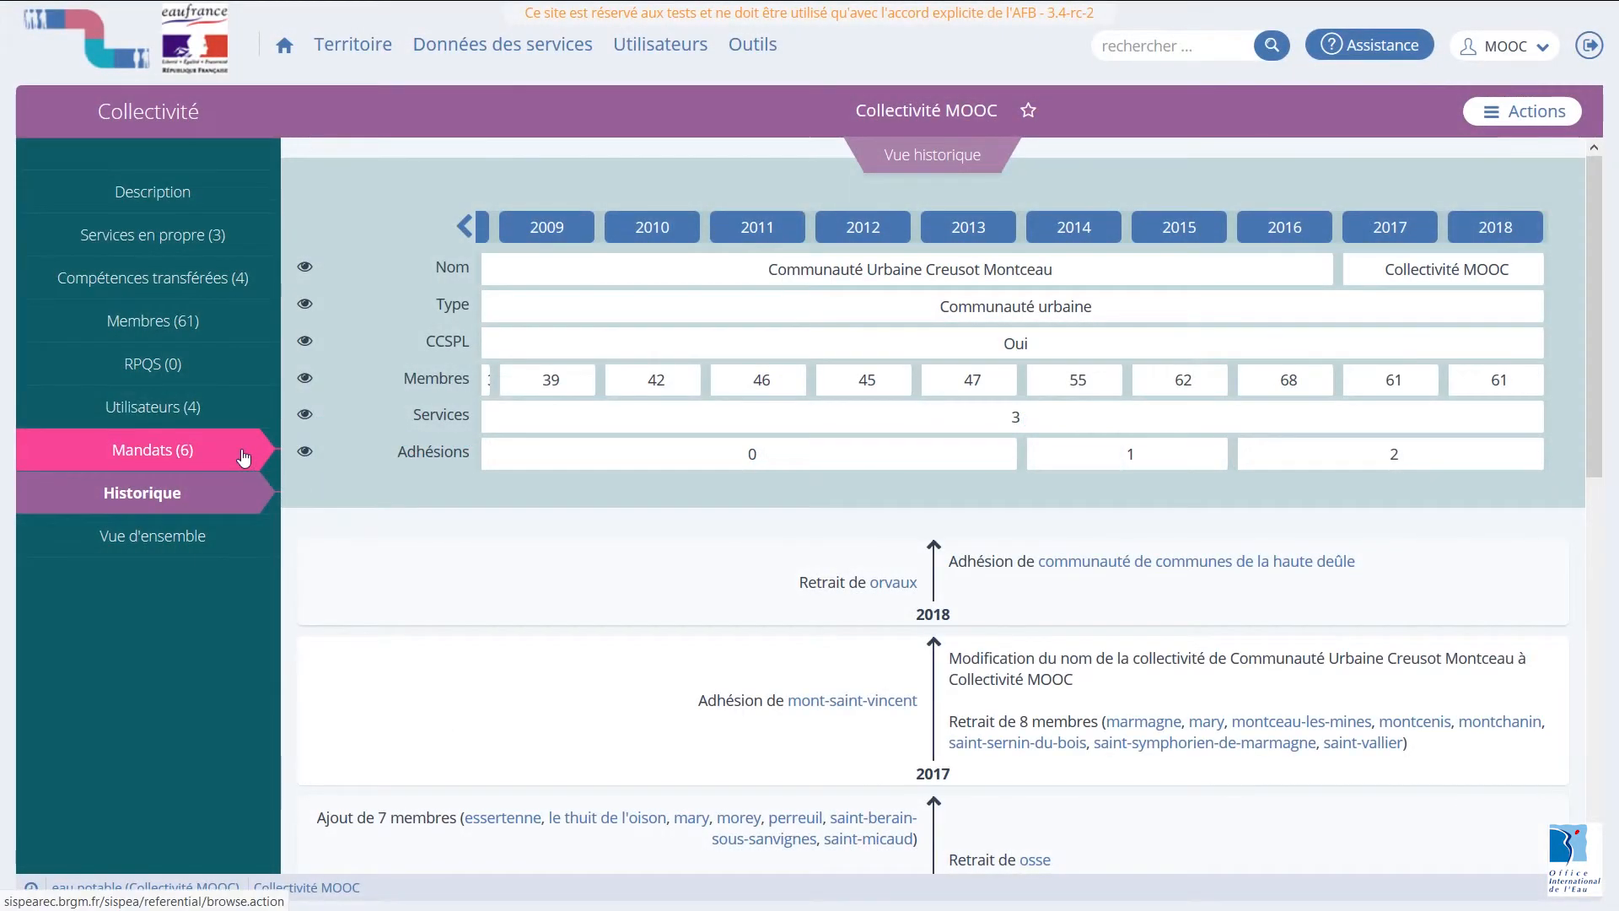
pyautogui.click(242, 452)
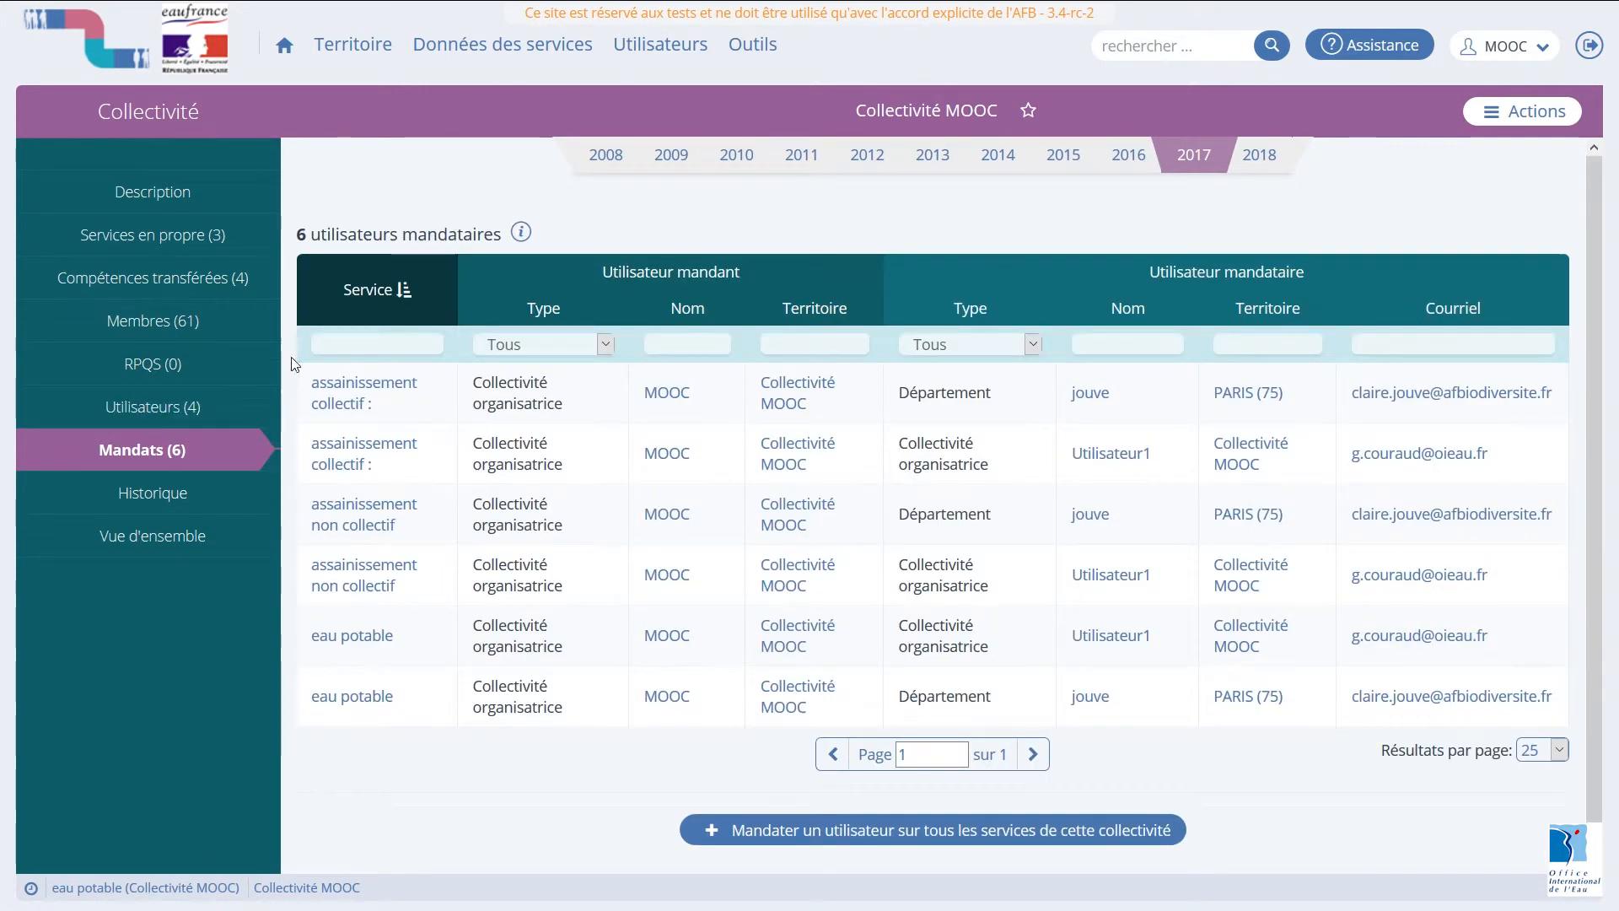
pyautogui.click(522, 234)
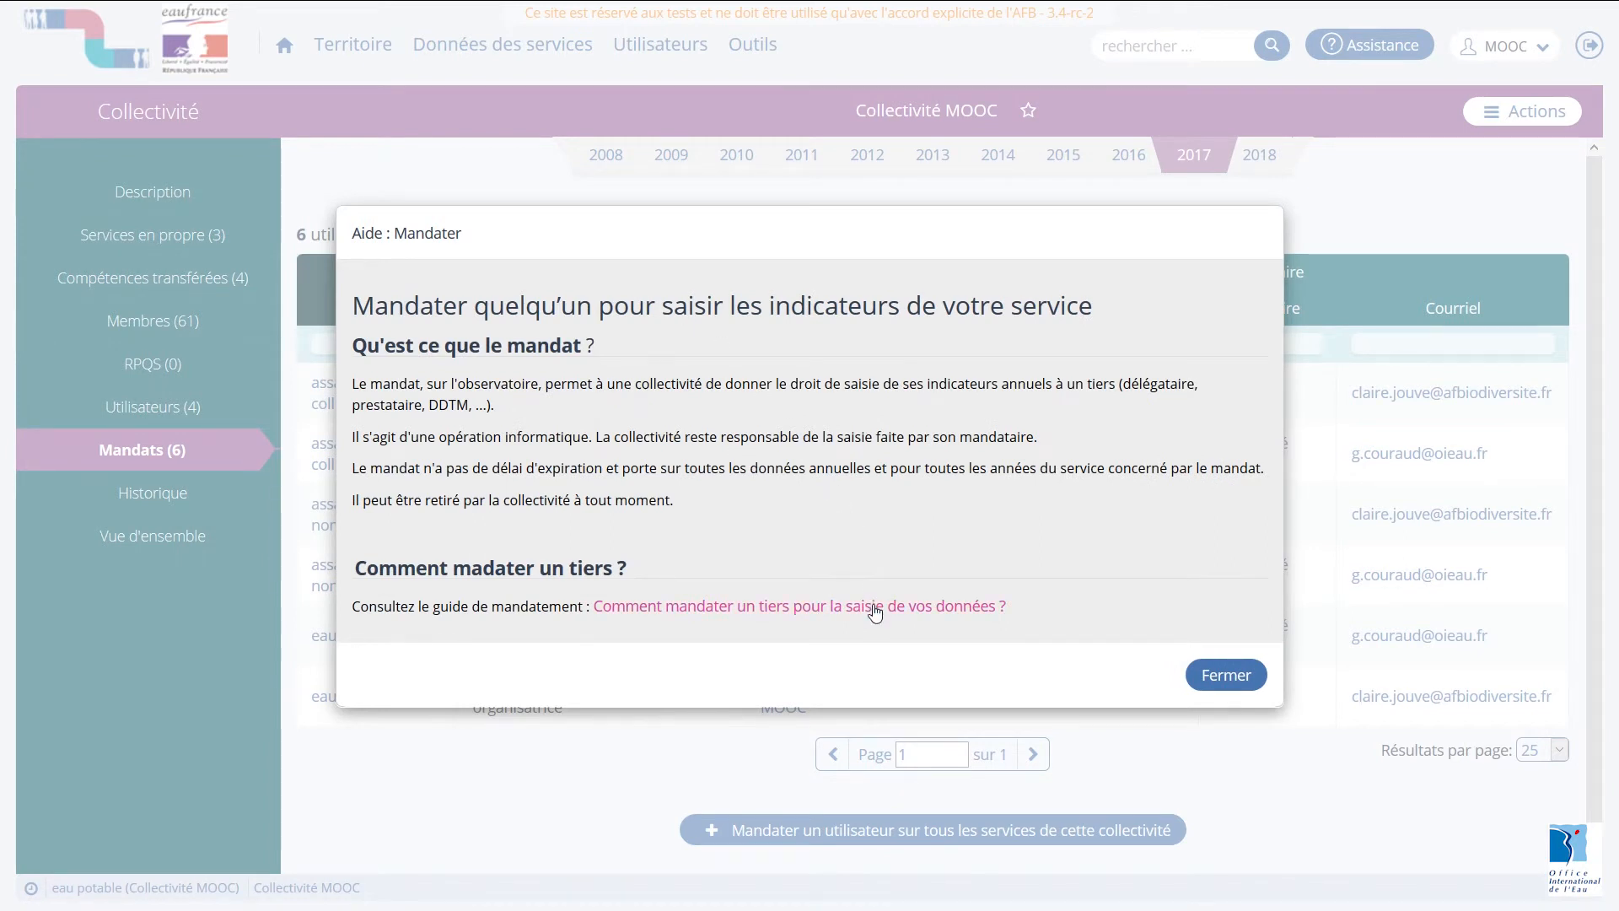
pyautogui.click(1202, 683)
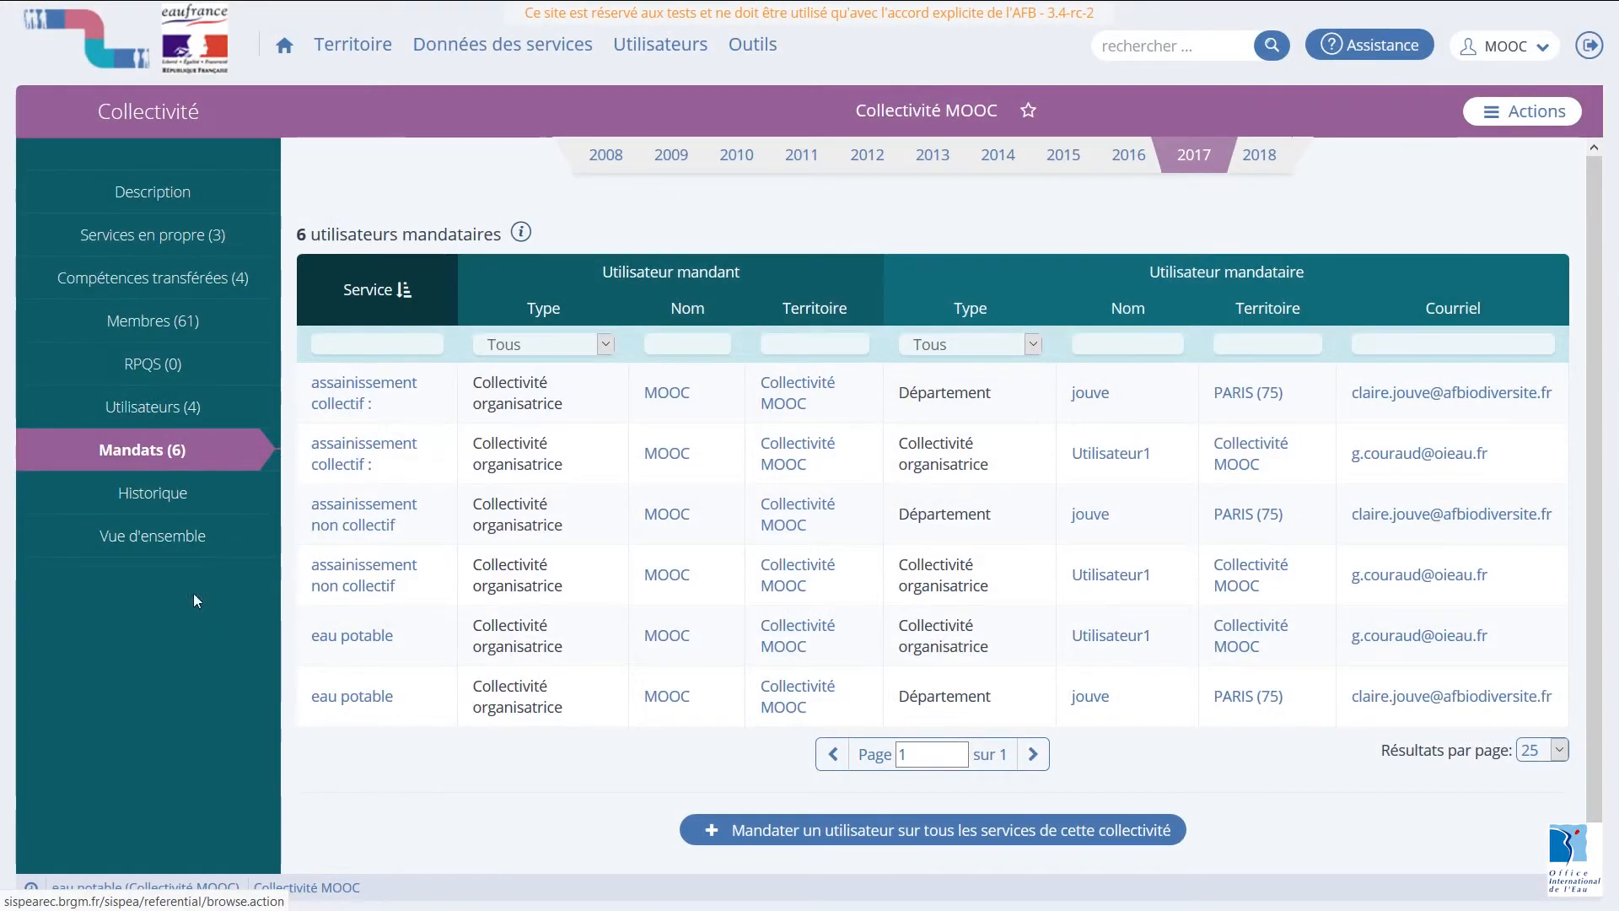
pyautogui.click(180, 539)
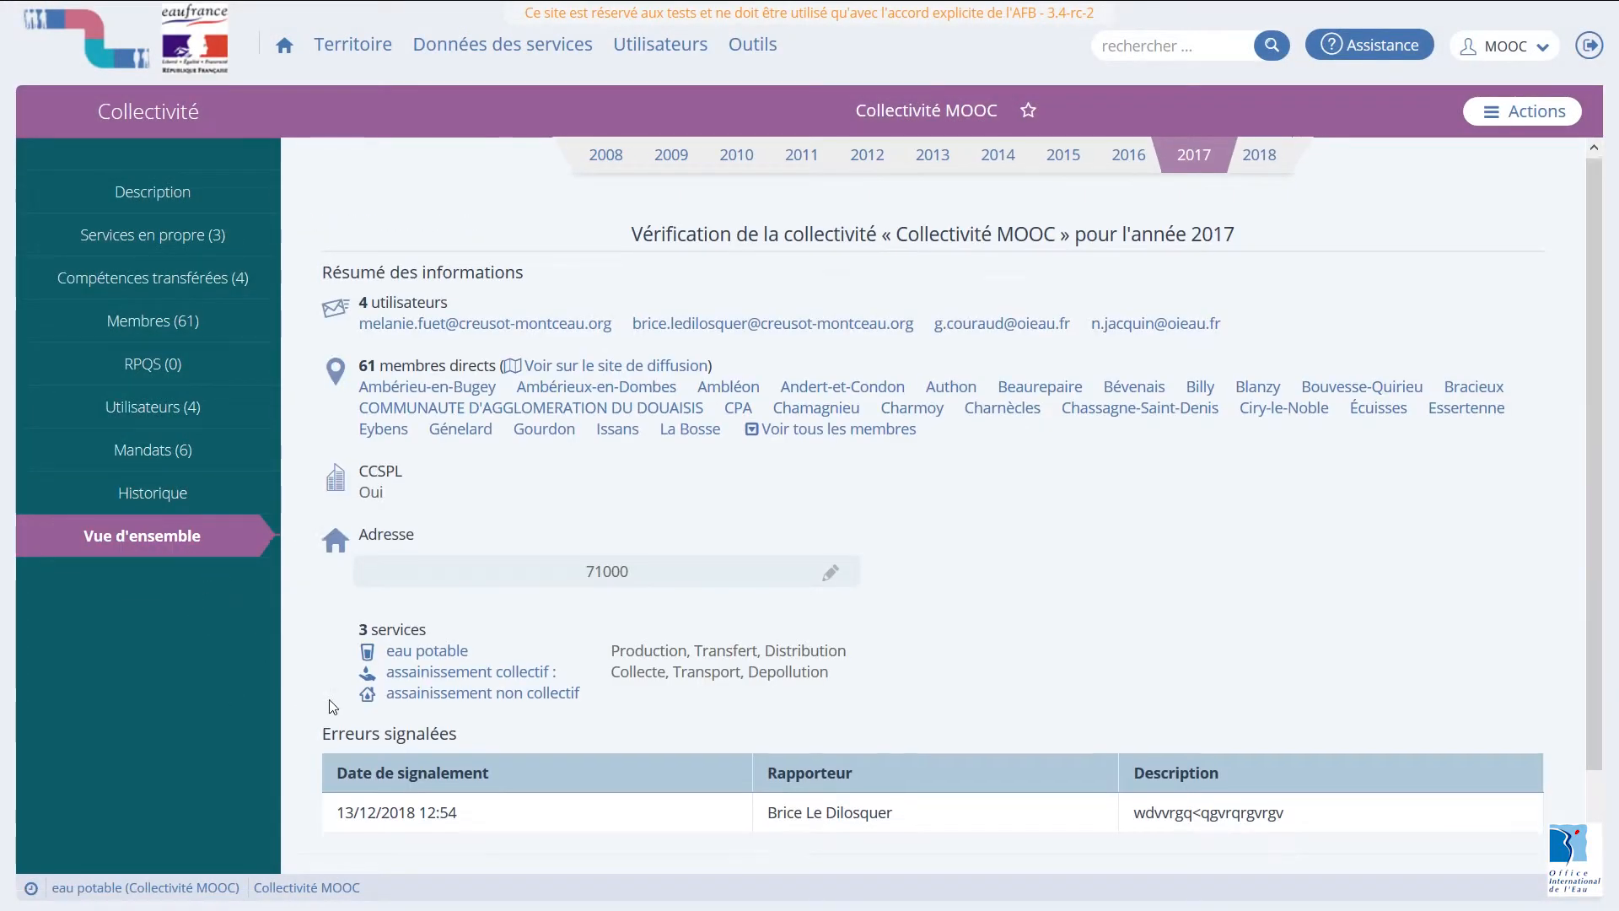
pyautogui.scroll(-1, 378, 739)
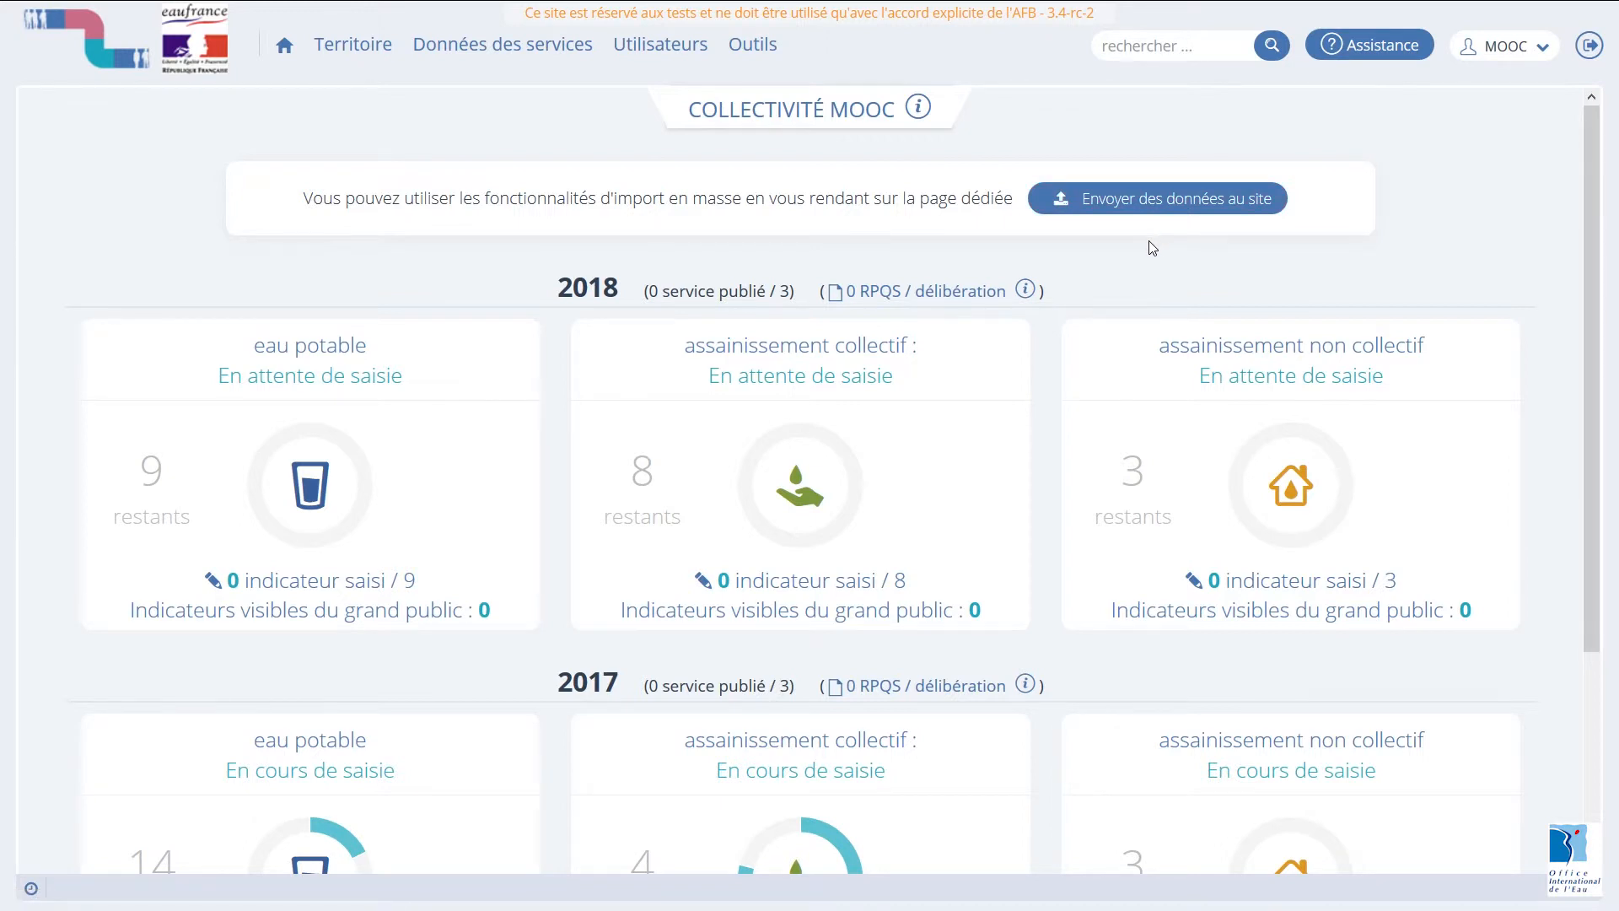
# Open data entry for the 2017 eau potable service from the home dashboard.
pyautogui.scroll(-3, 1052, 338)
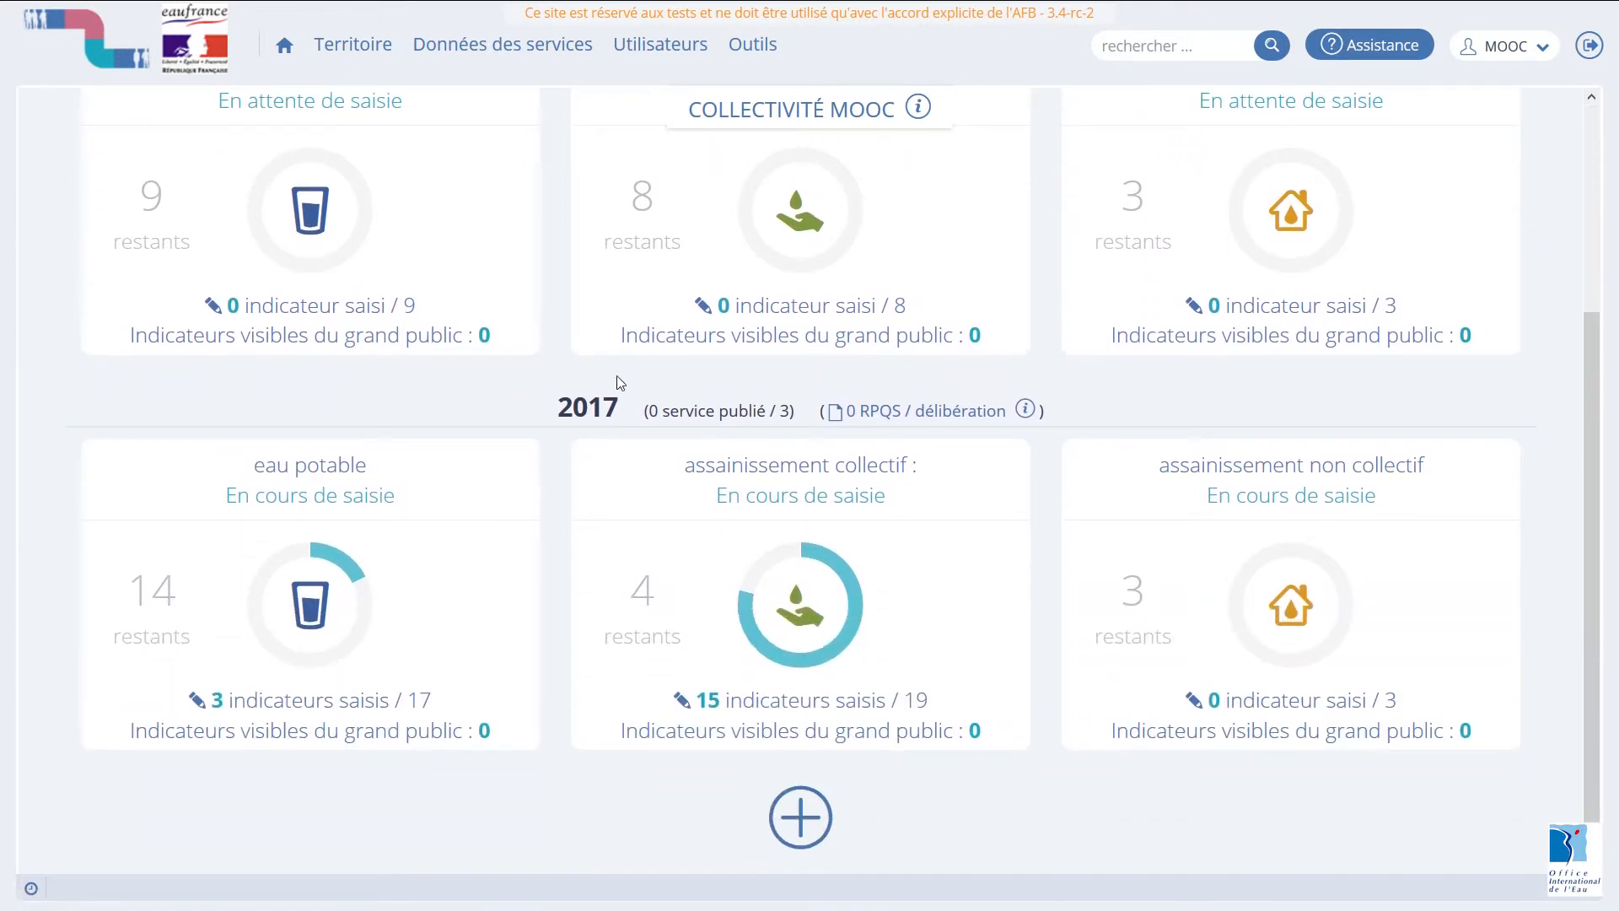
pyautogui.click(393, 708)
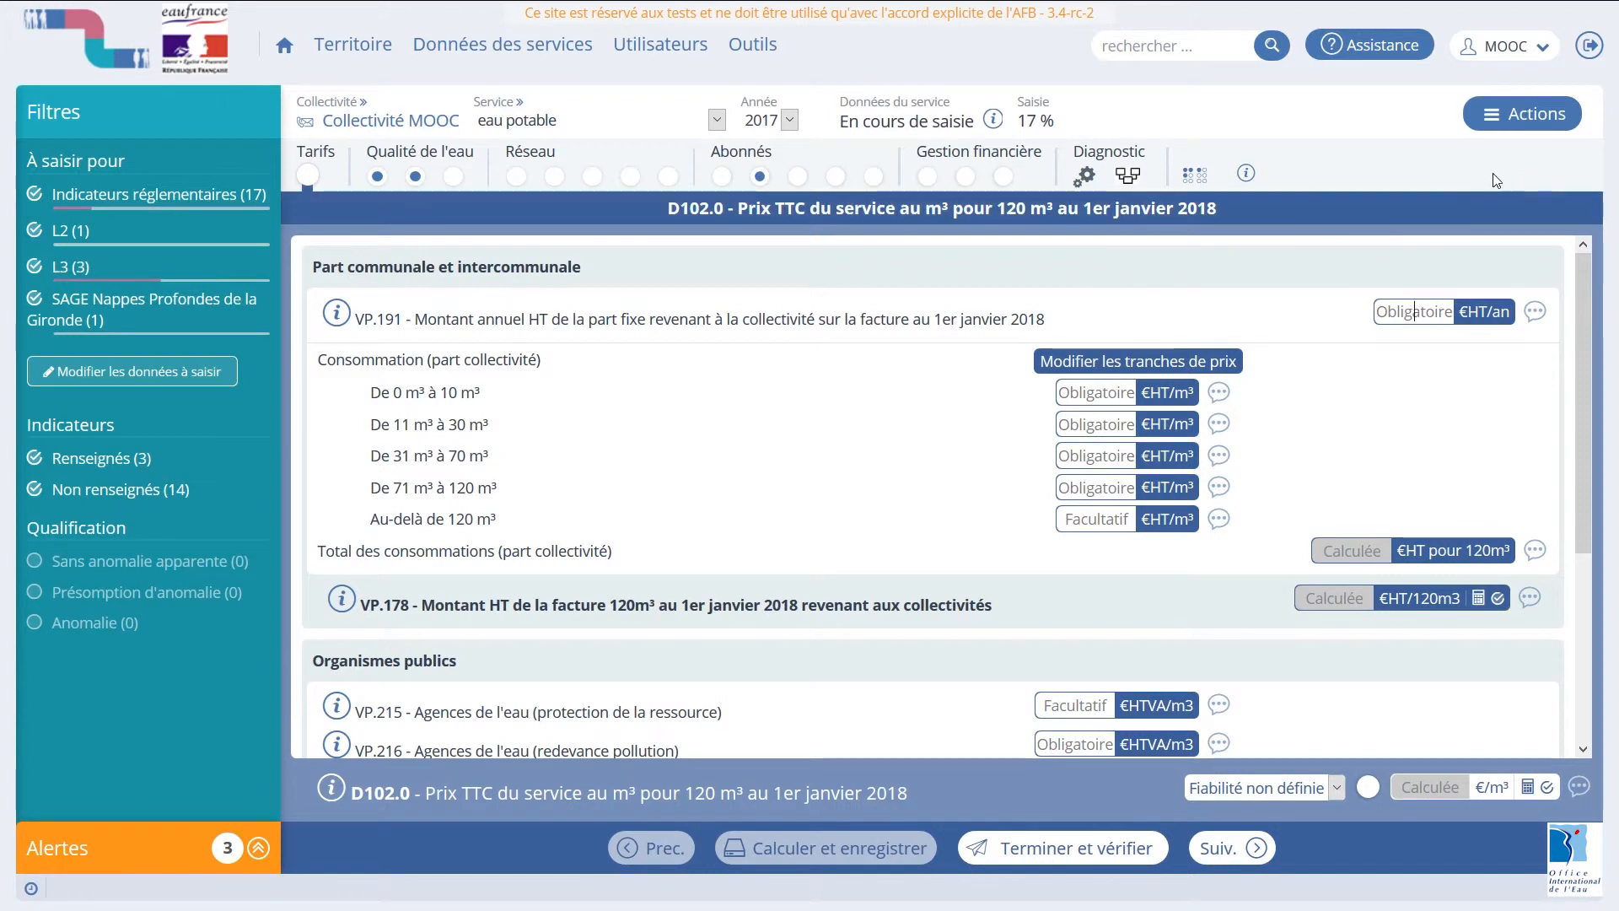
pyautogui.click(1529, 123)
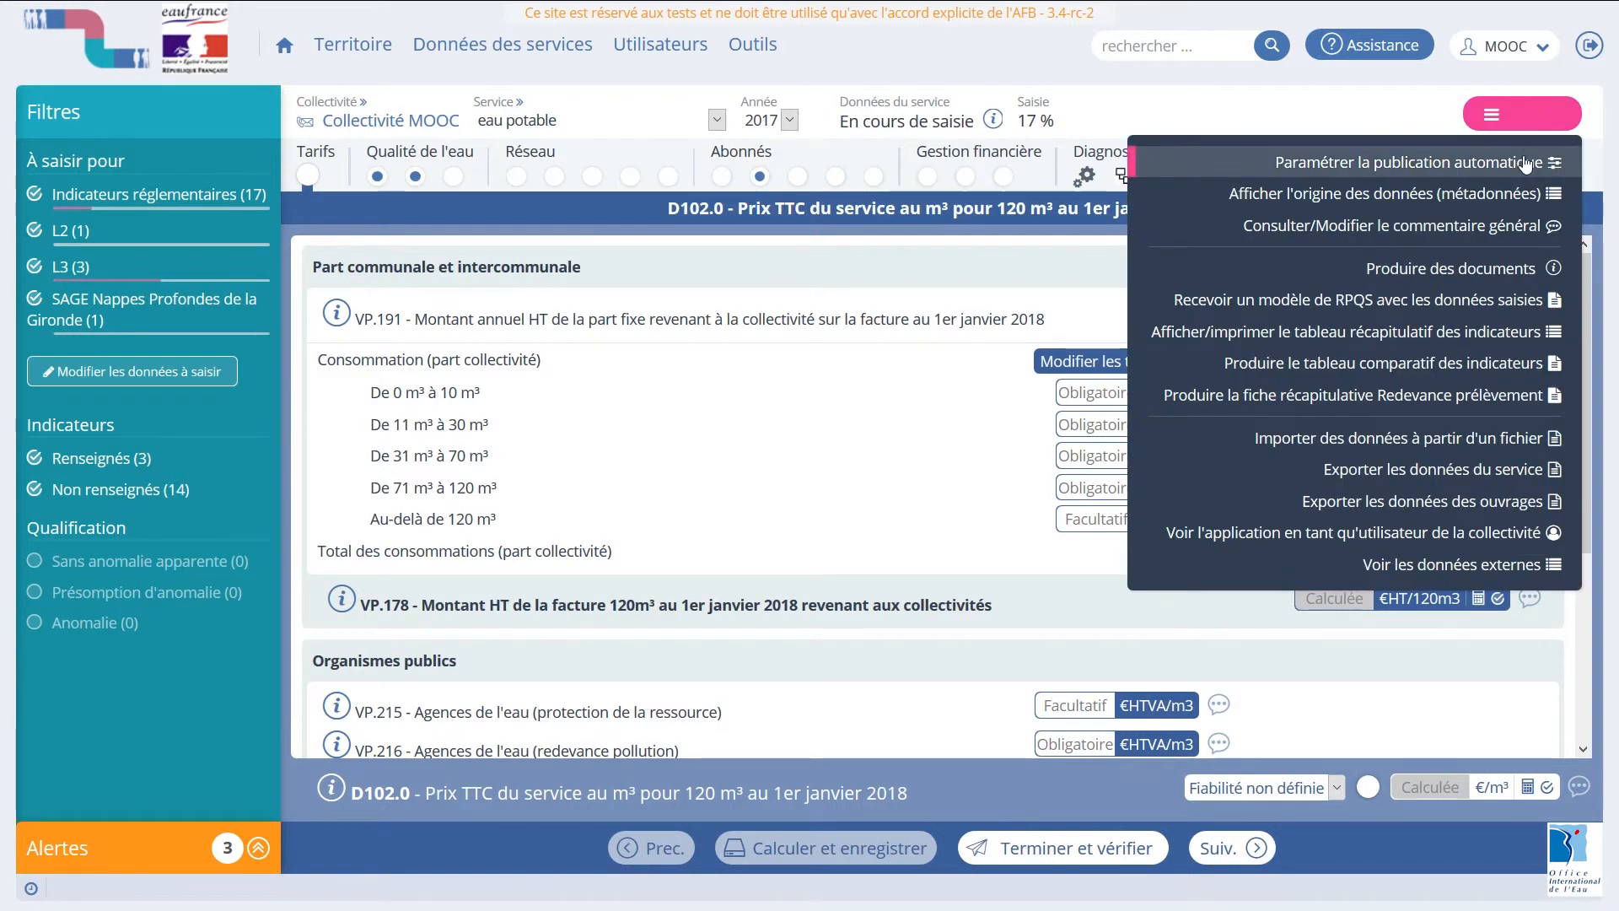
pyautogui.click(1486, 446)
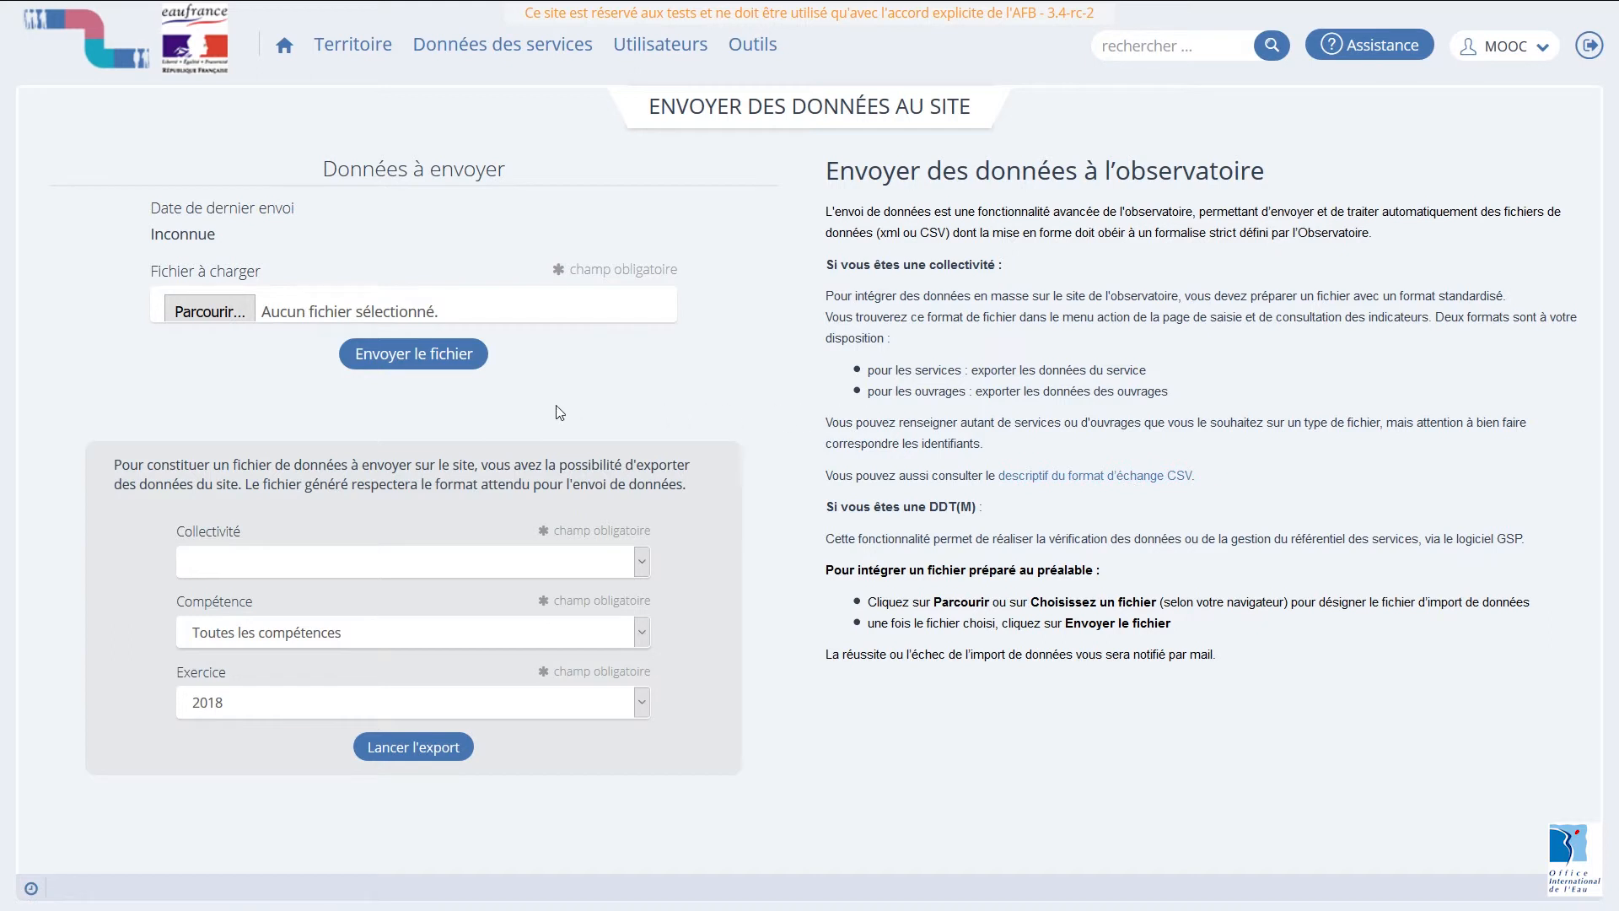
pyautogui.click(214, 313)
pyautogui.click(939, 626)
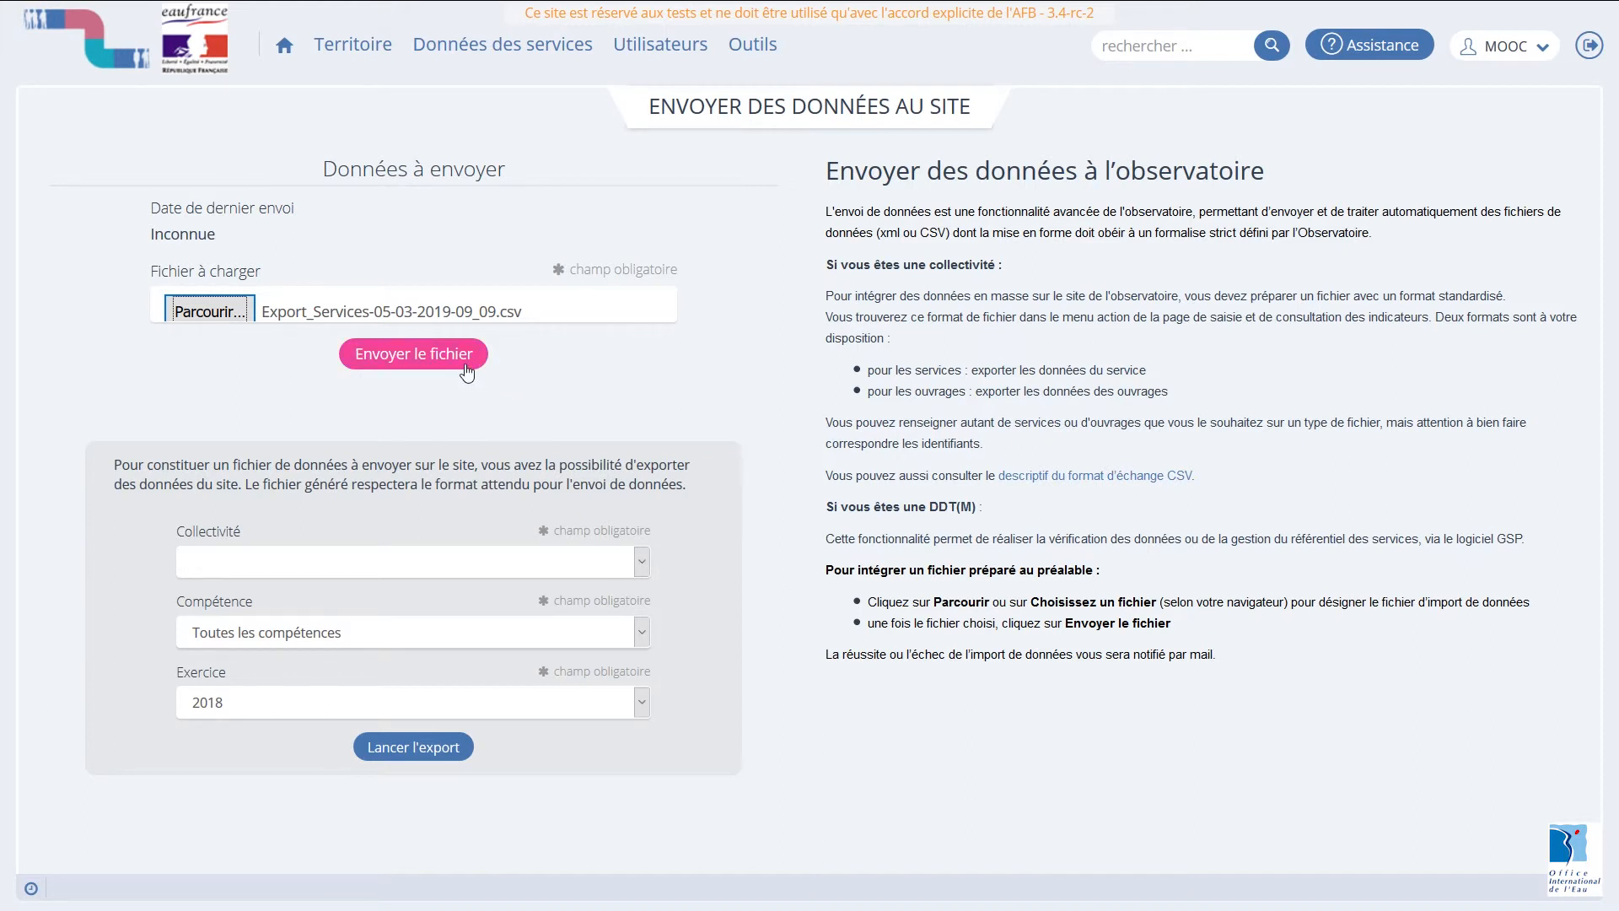
pyautogui.click(469, 391)
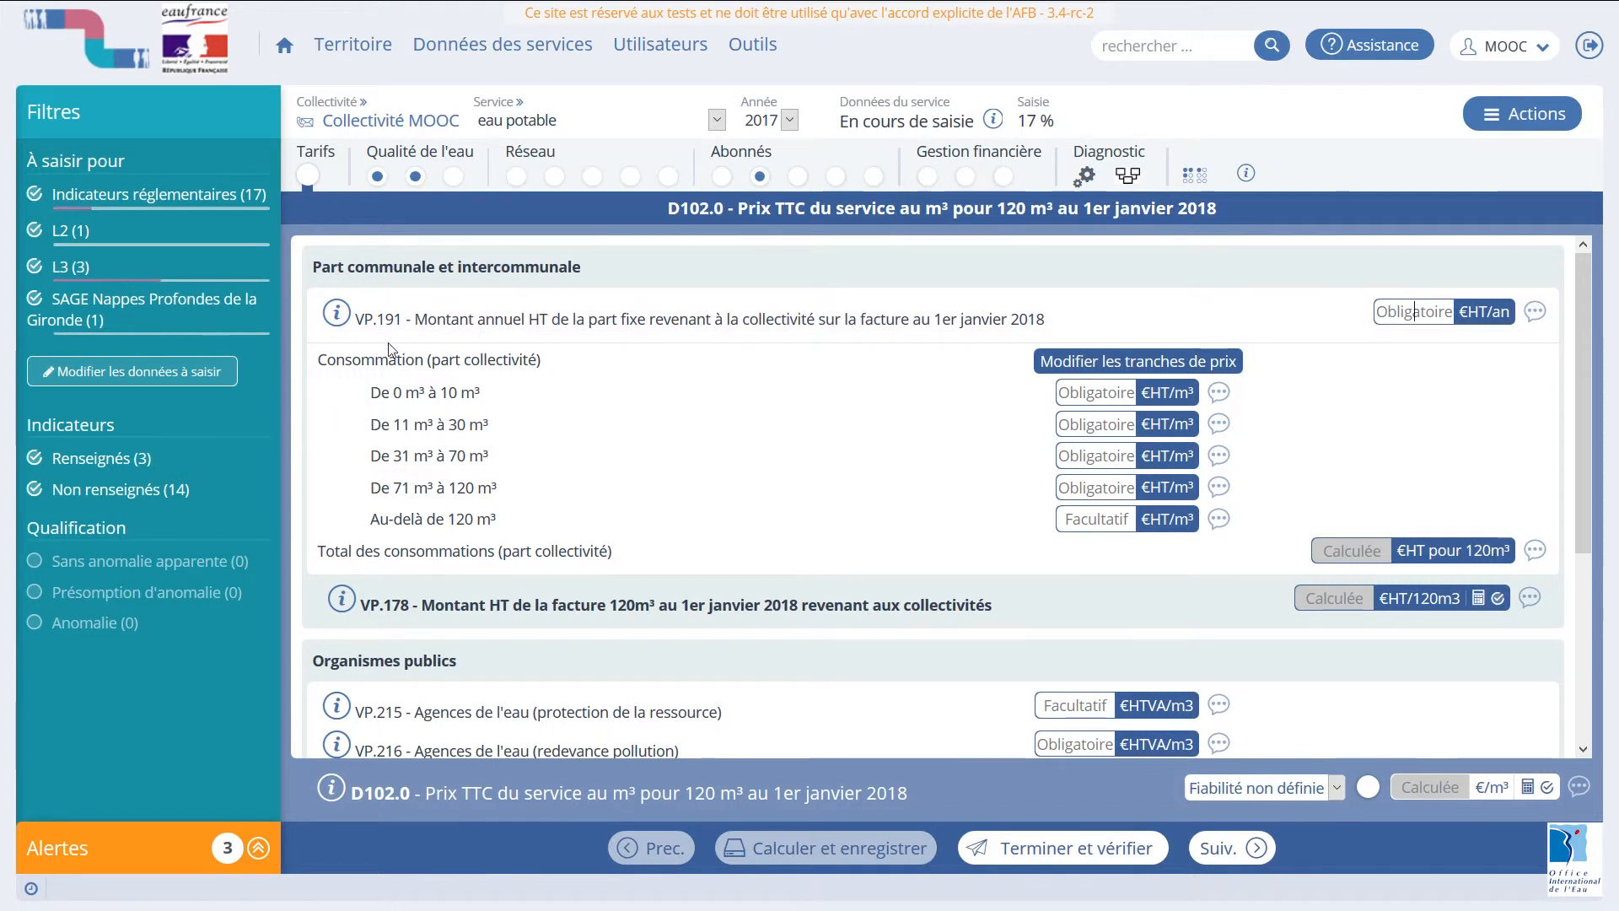
# Select L1 among the data to enter, check its indicator detail, and cancel the choice.
pyautogui.click(177, 380)
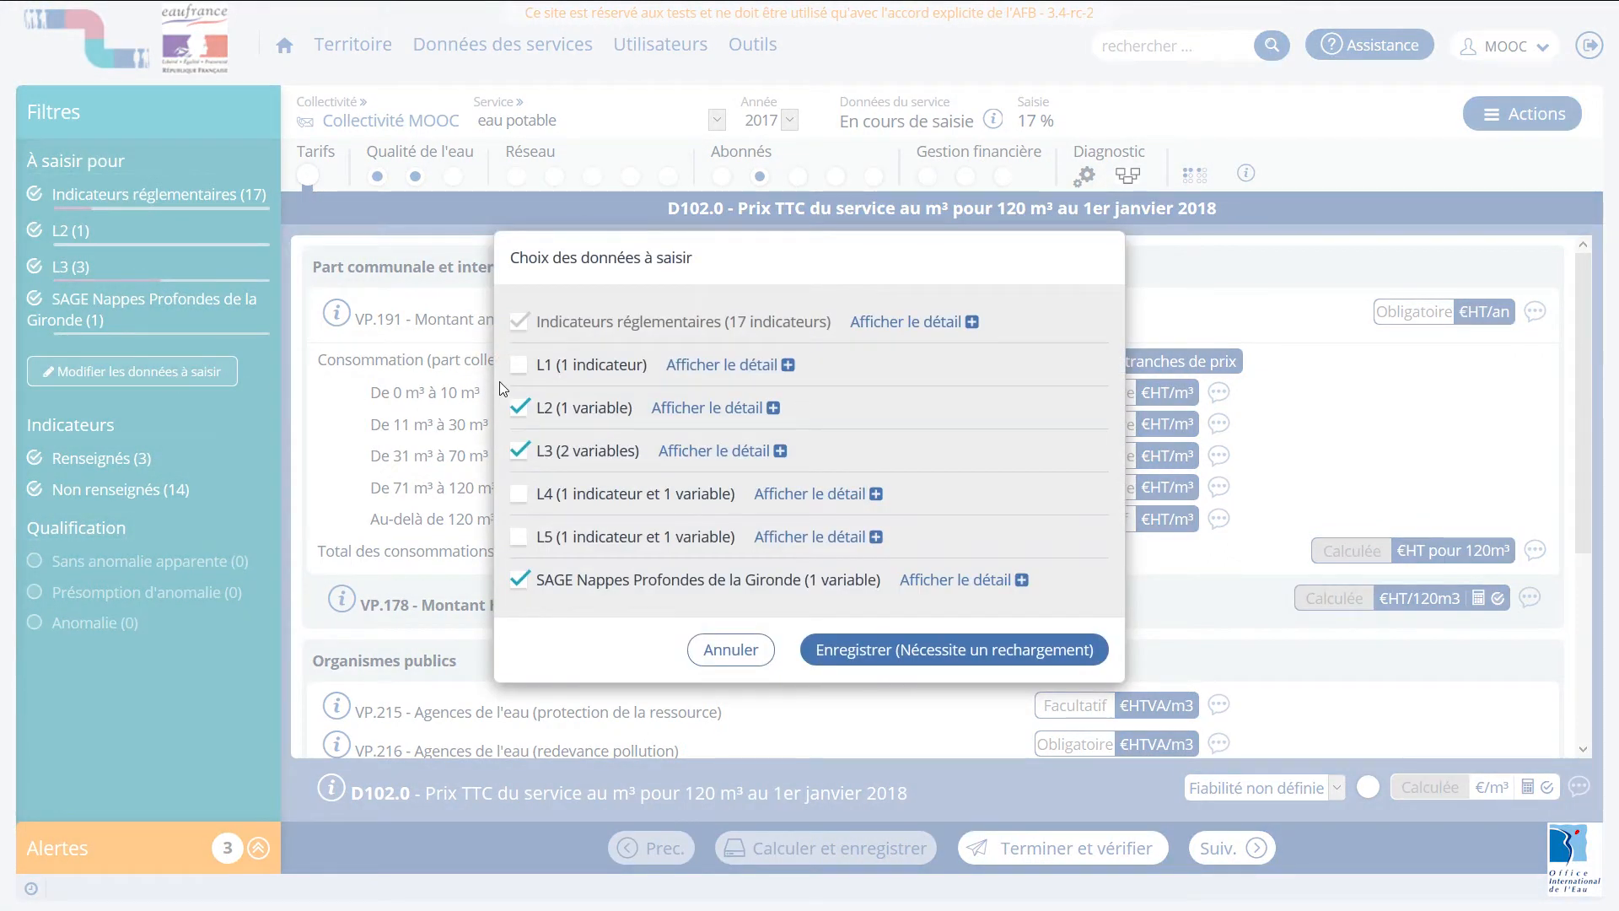
pyautogui.click(516, 369)
pyautogui.click(715, 365)
pyautogui.click(717, 349)
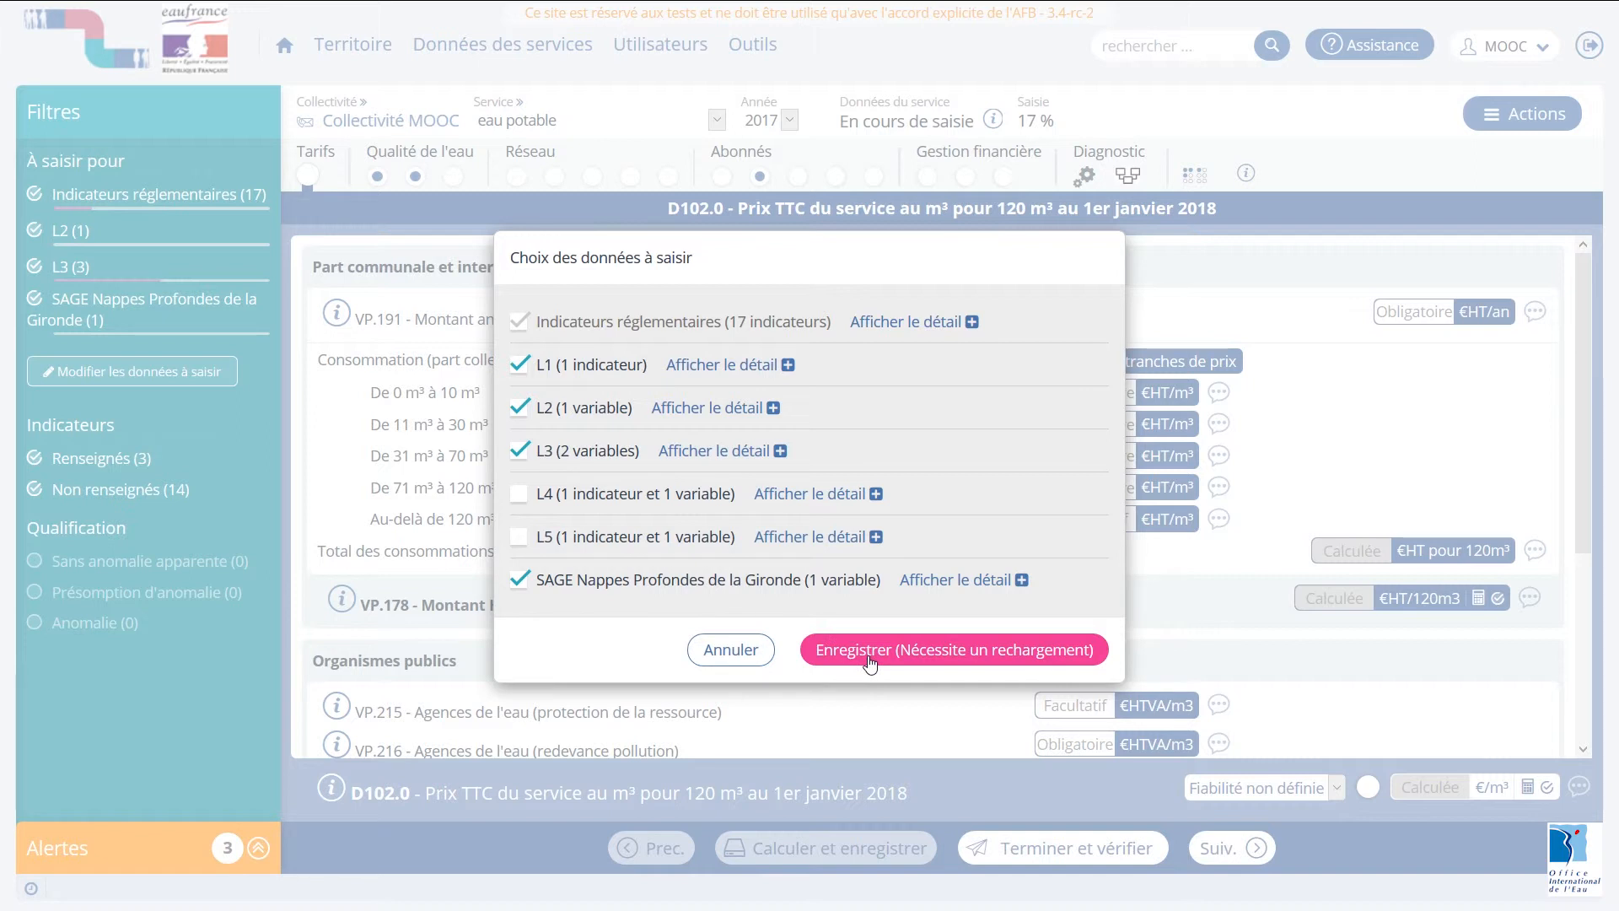
pyautogui.click(738, 662)
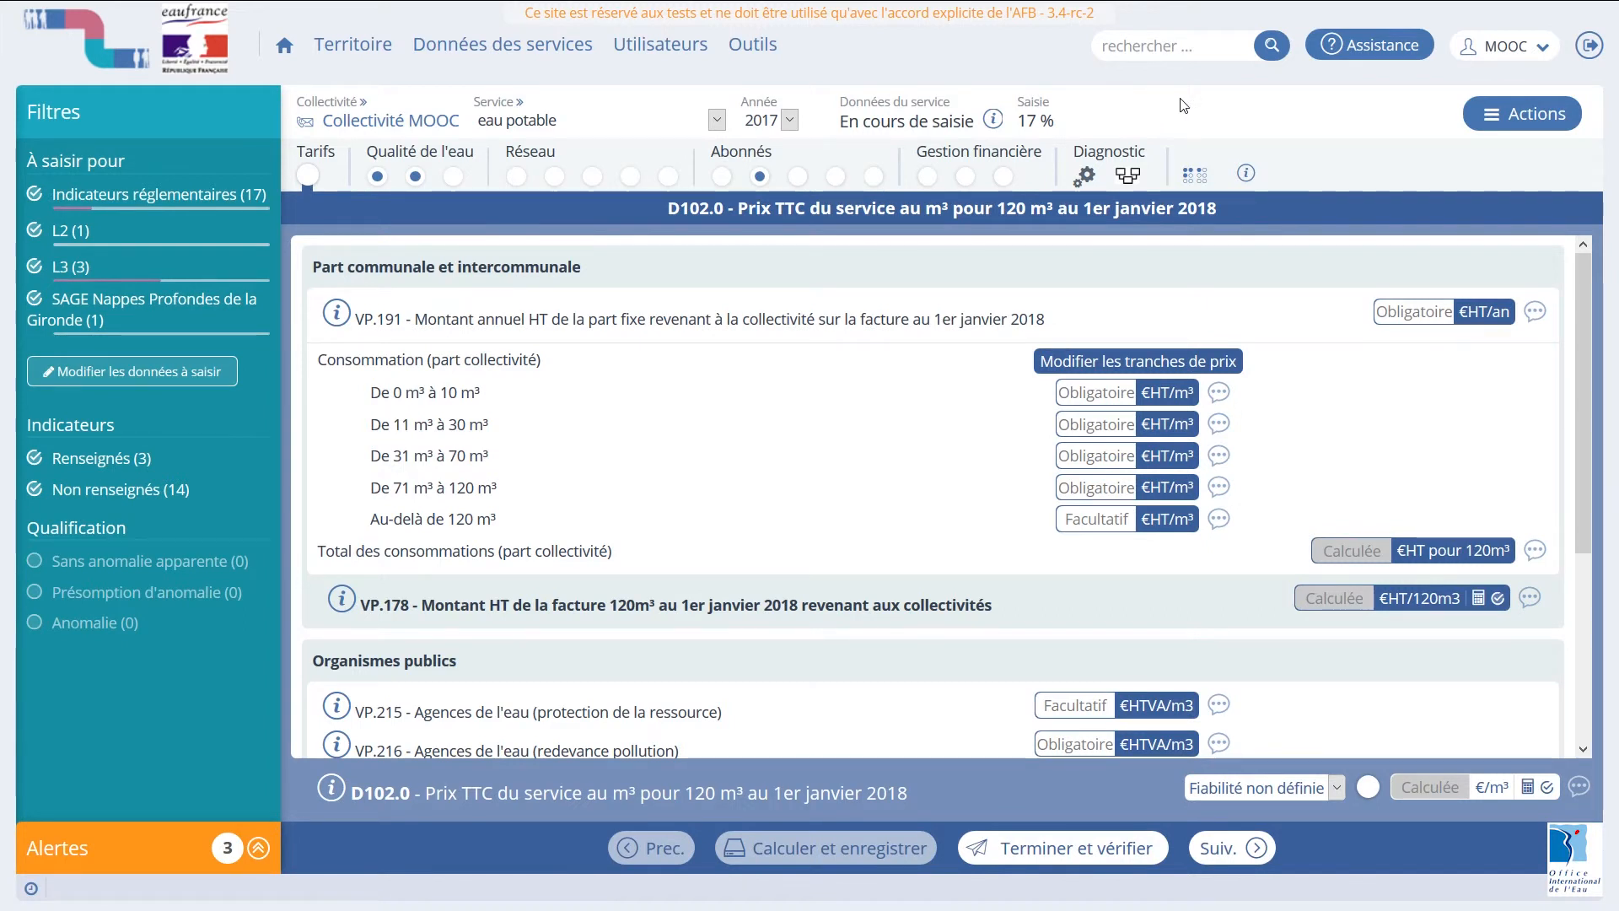
# Open the automatic publication settings, try Désactivée, and validate with publication set to Activée.
pyautogui.click(1516, 120)
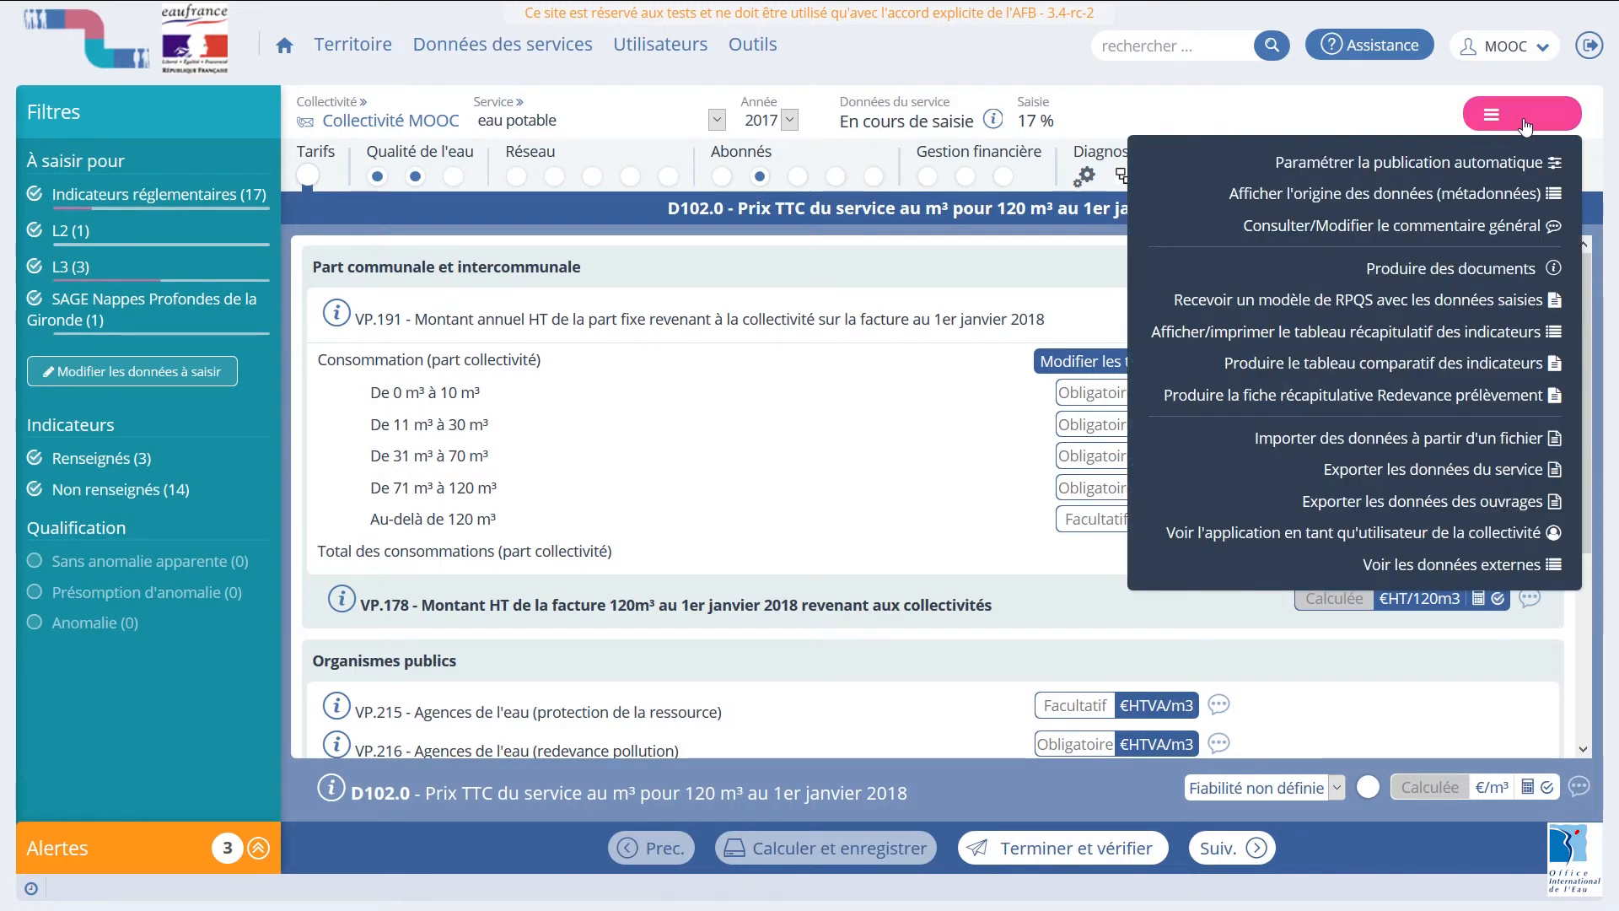
pyautogui.click(1425, 174)
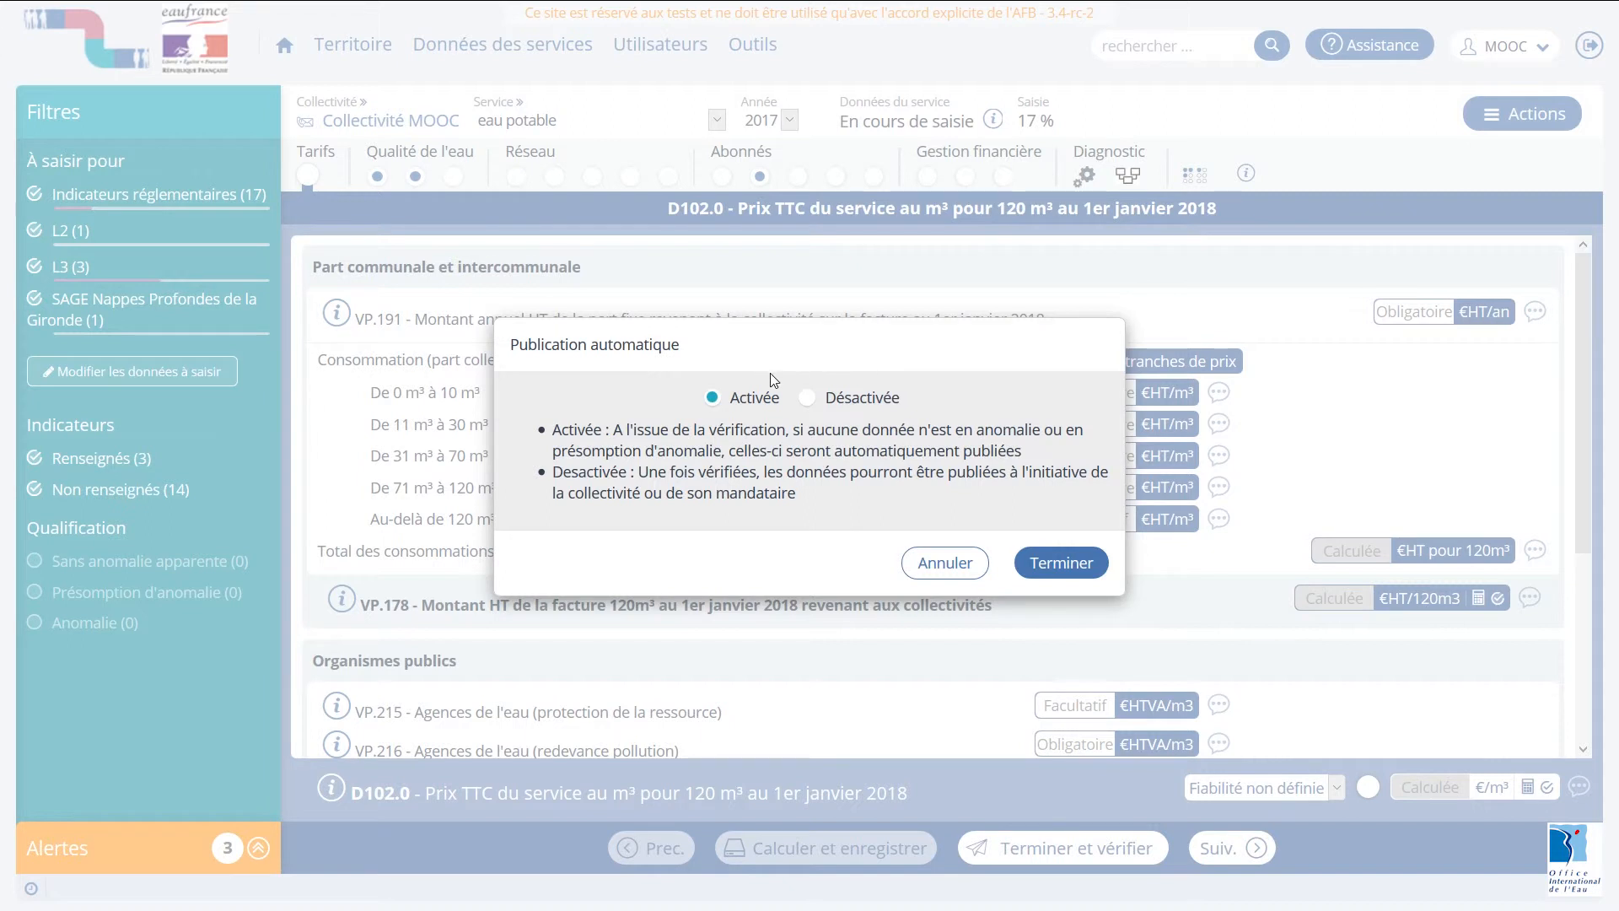
pyautogui.click(810, 403)
pyautogui.click(712, 400)
pyautogui.click(1045, 564)
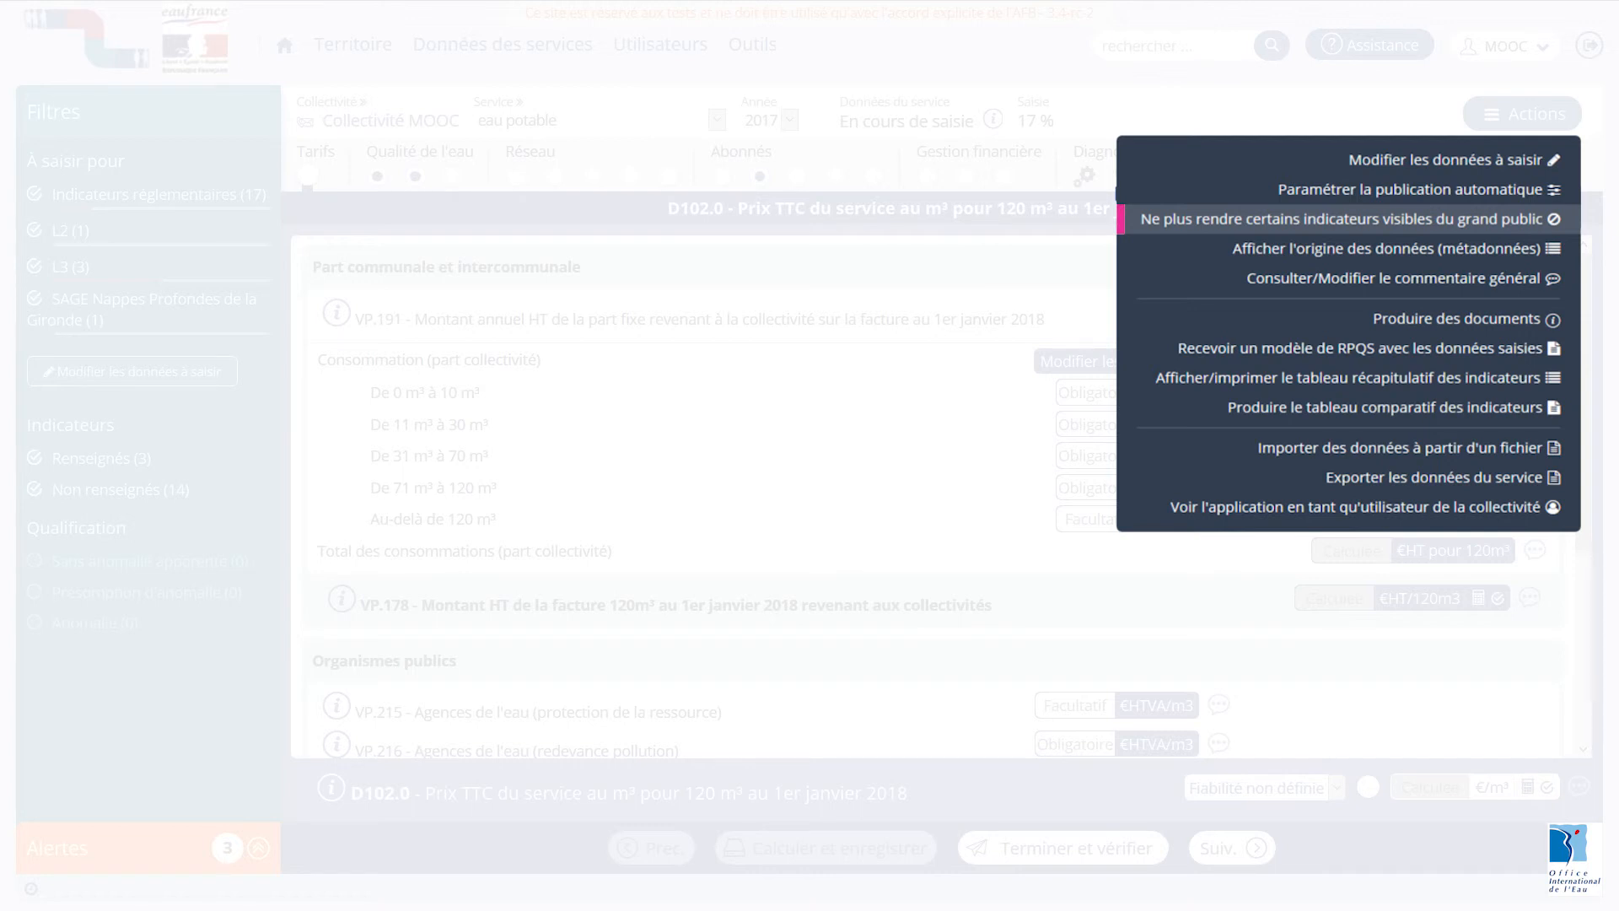
pyautogui.click(1341, 218)
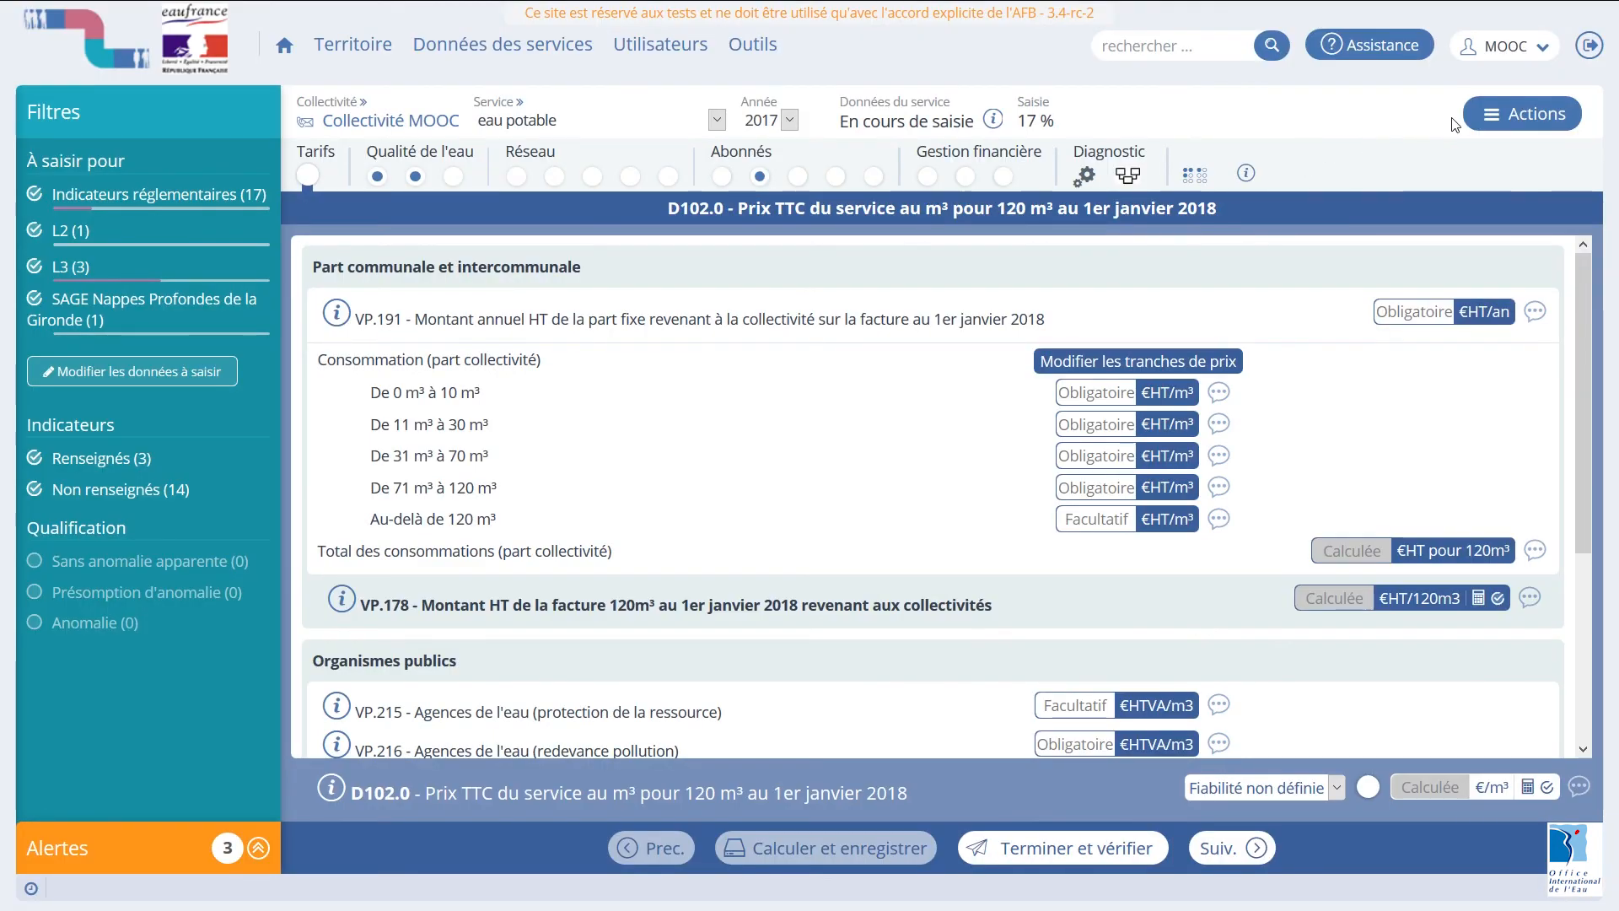
# Display the service's indicator summary table, review the Non renseignés entries, and return to the standard interface.
pyautogui.click(1477, 120)
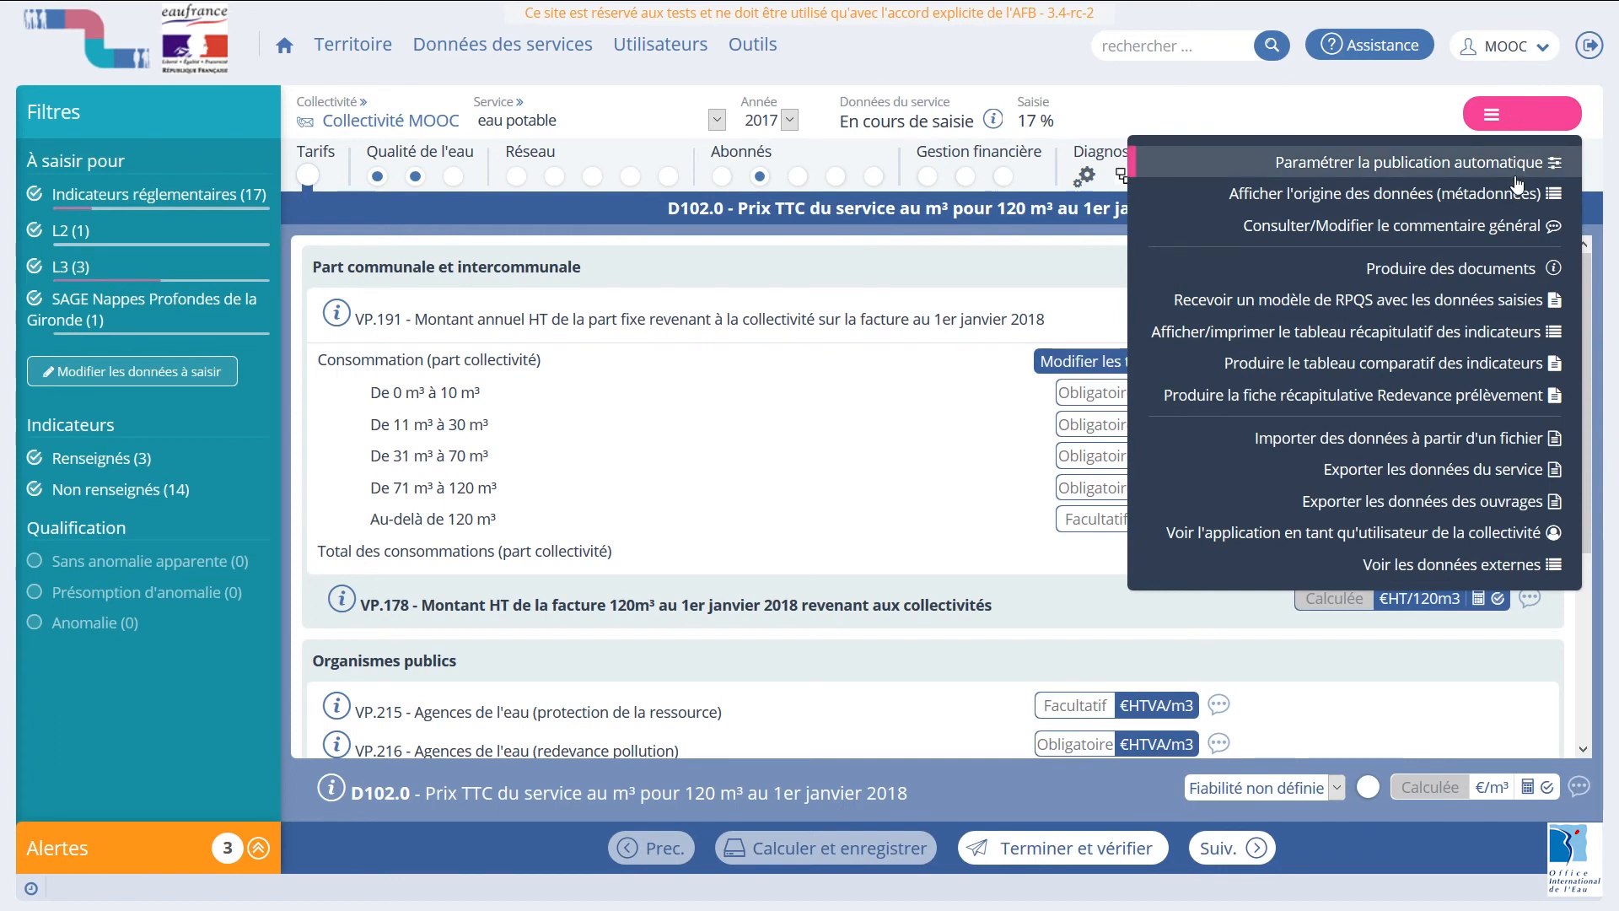
pyautogui.click(1463, 333)
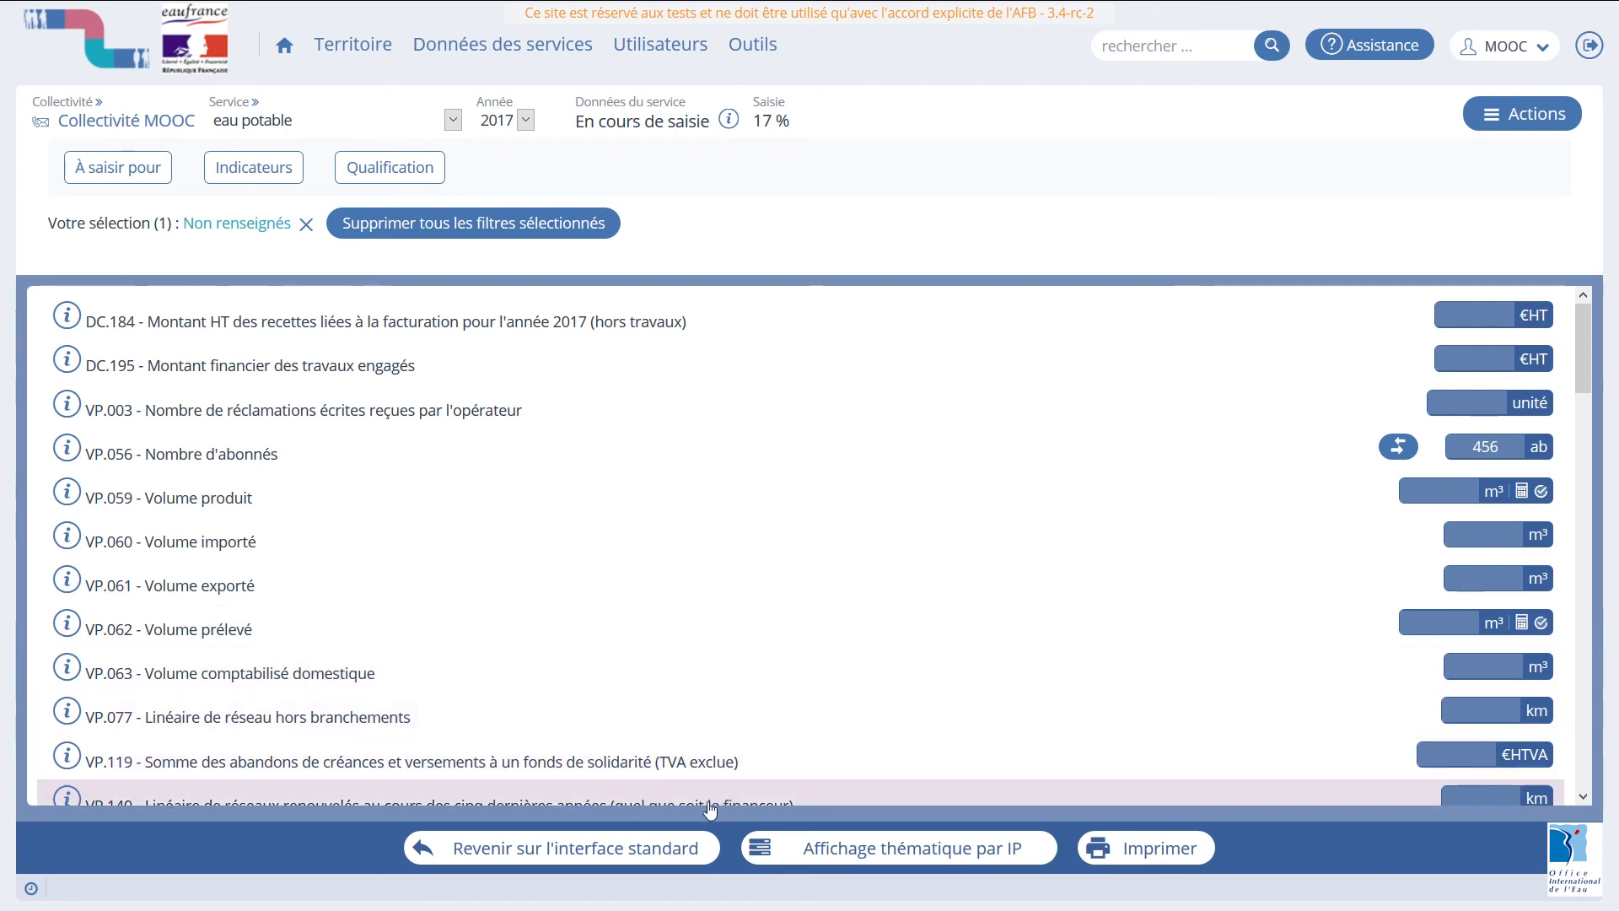
pyautogui.click(656, 859)
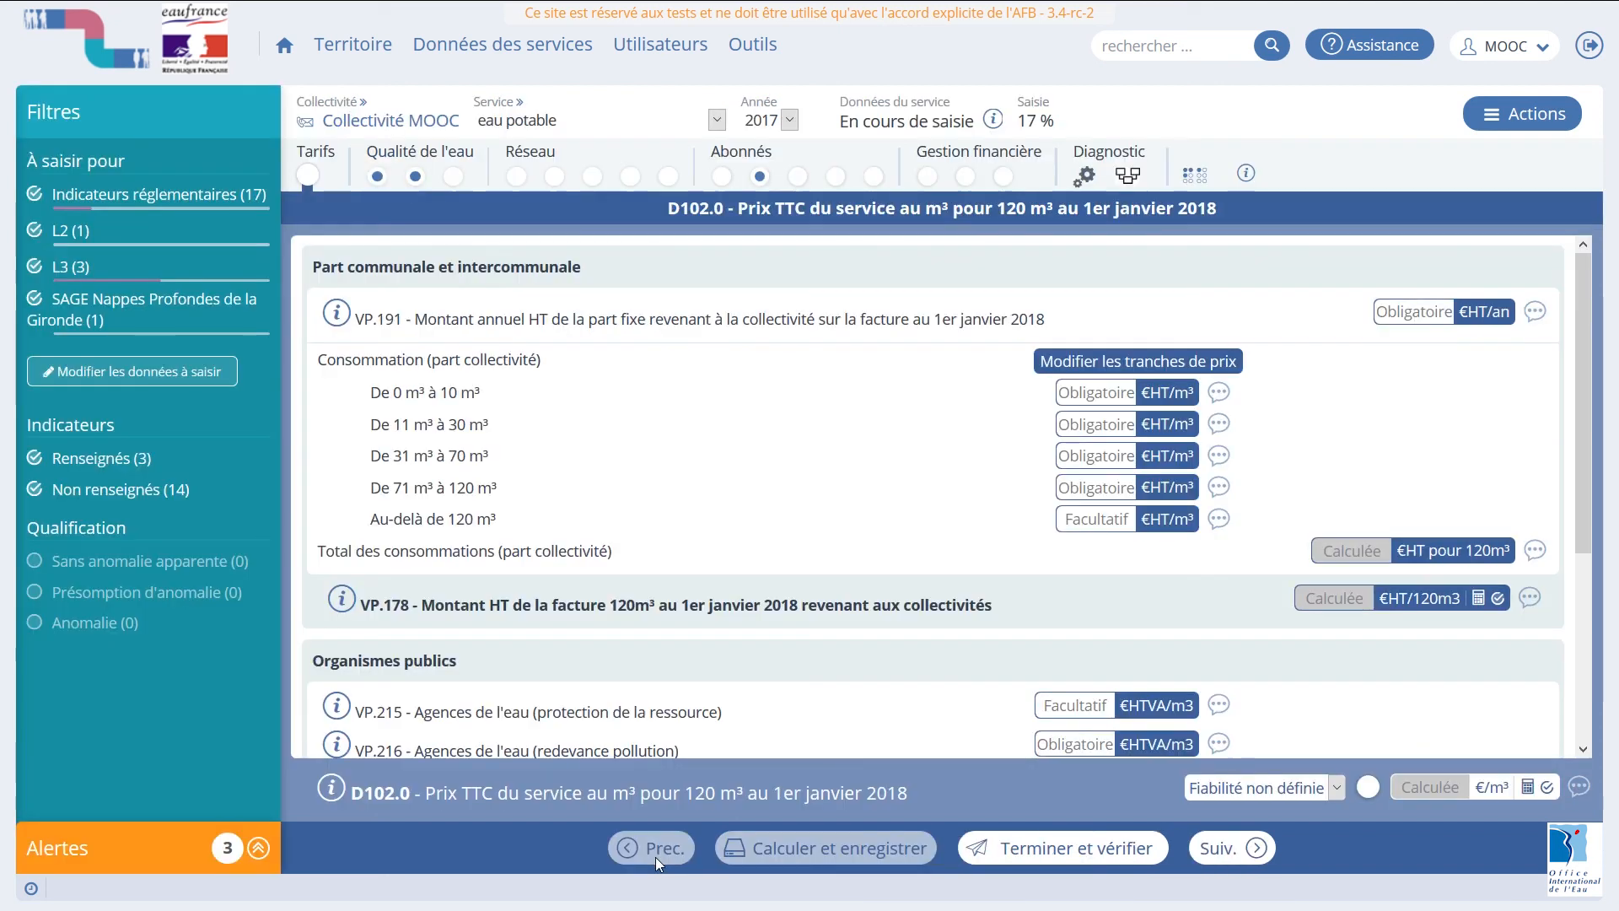